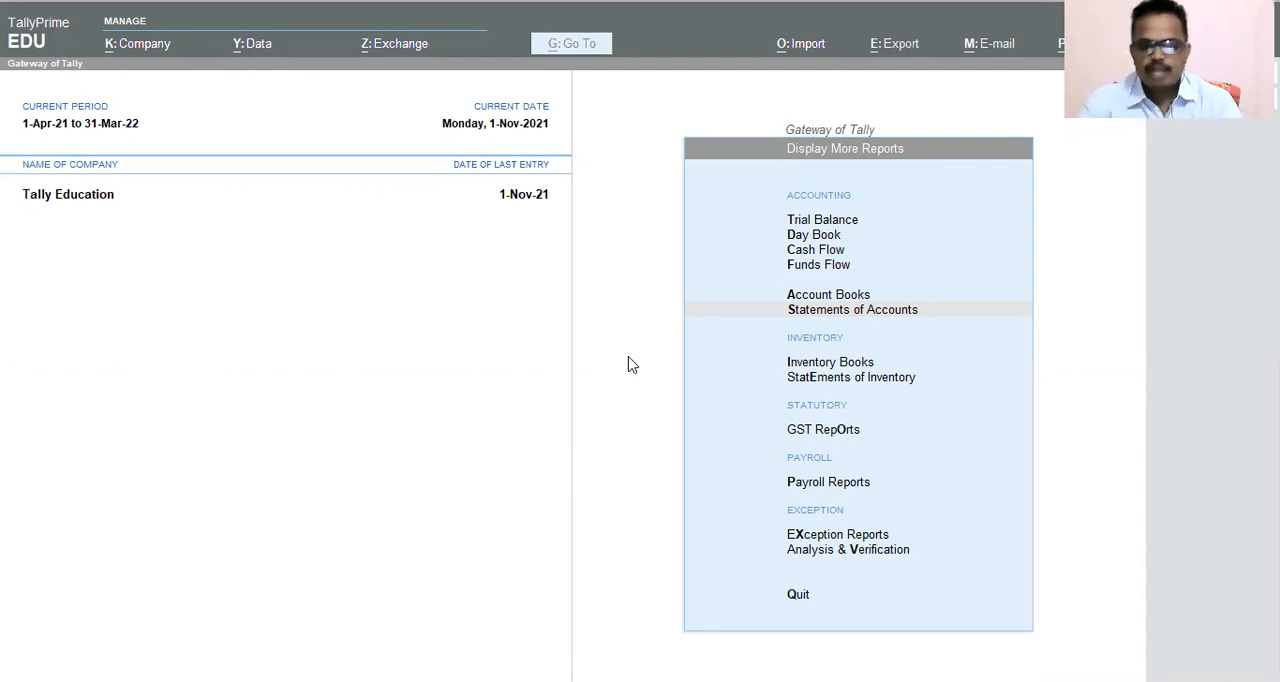
Leave the Display More Reports menu and return to the main Gateway of Tally menu.
{"action": "left_click", "coordinate": [433, 331]}
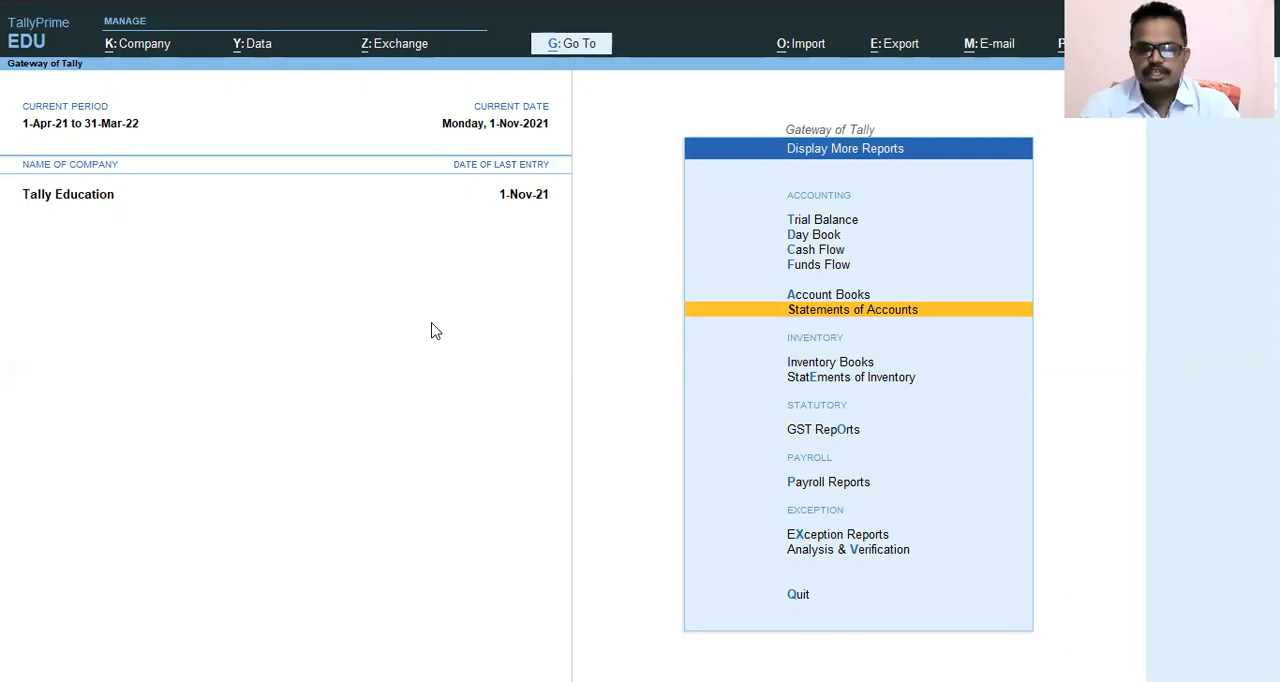
{"action": "key", "text": "Up"}
{"action": "key", "text": "Up"}
{"action": "key", "text": "Up"}
{"action": "key", "text": "Up"}
{"action": "key", "text": "Up"}
{"action": "key", "text": "Escape"}
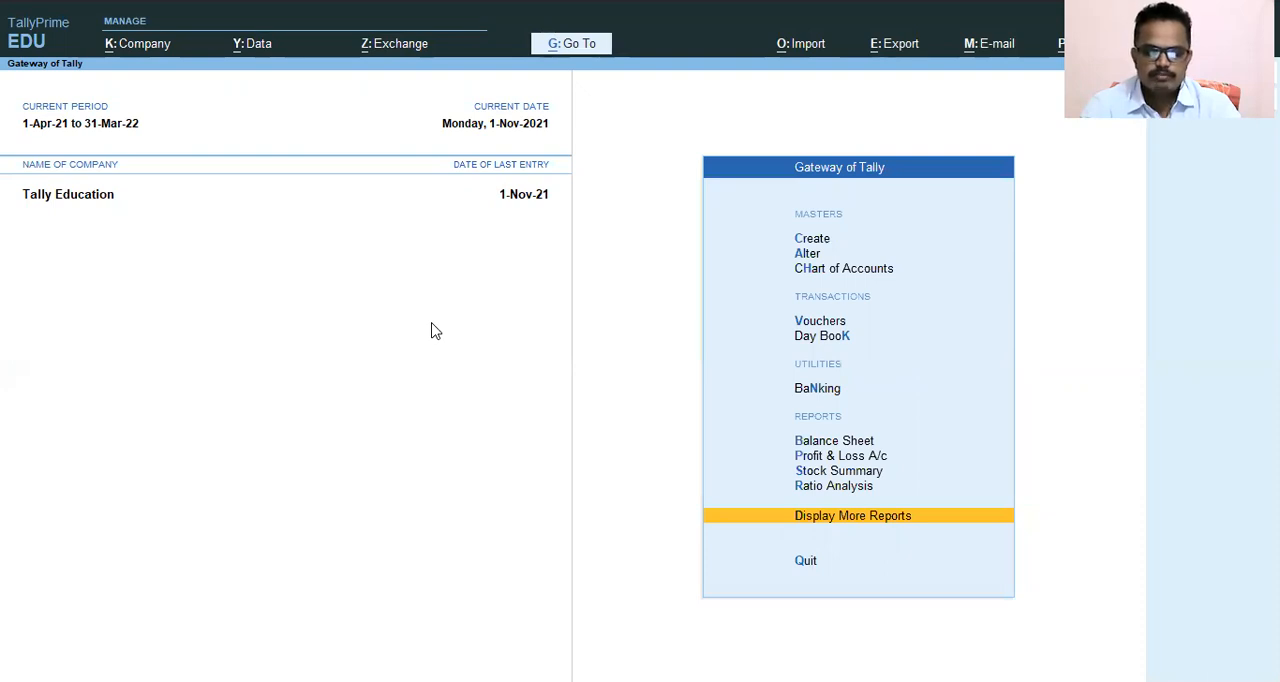
Review the company features for Tally Education, checking the Maintain Inventory option, and accept the settings as they are.
{"action": "key", "text": "F11"}
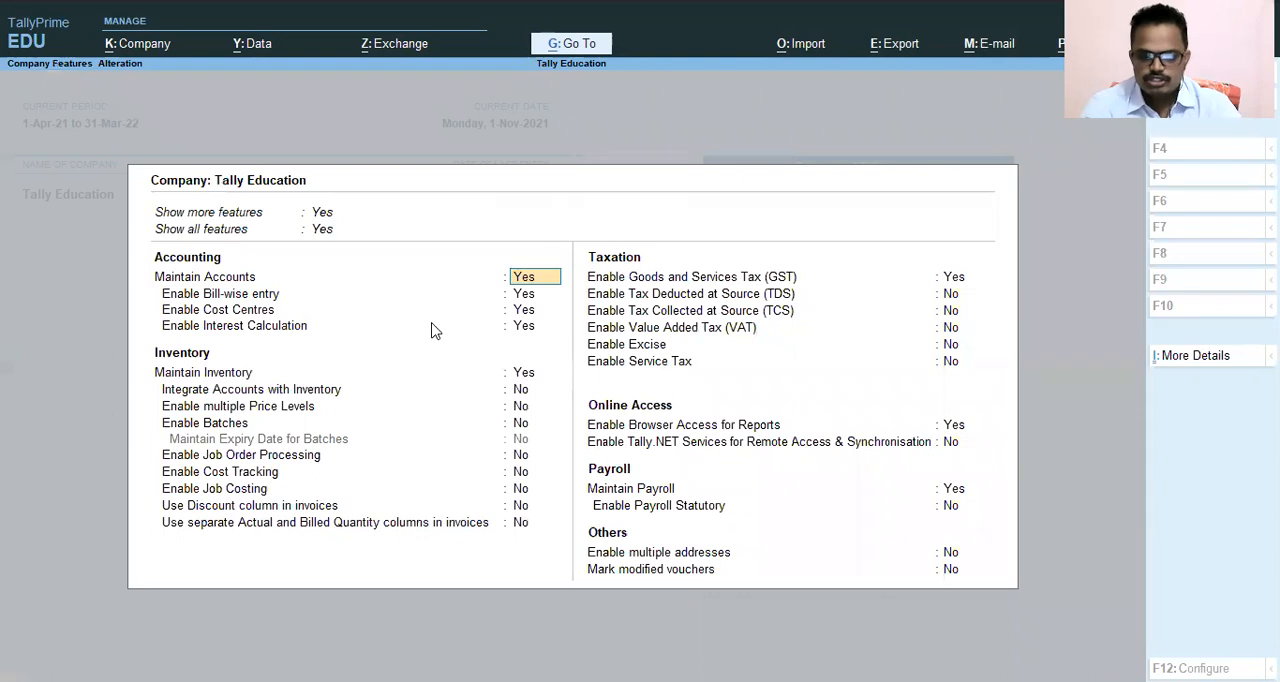
{"action": "key", "text": "Return"}
{"action": "key", "text": "Return"}
{"action": "key", "text": "Return"}
{"action": "key", "text": "Return"}
{"action": "key", "text": "Return"}
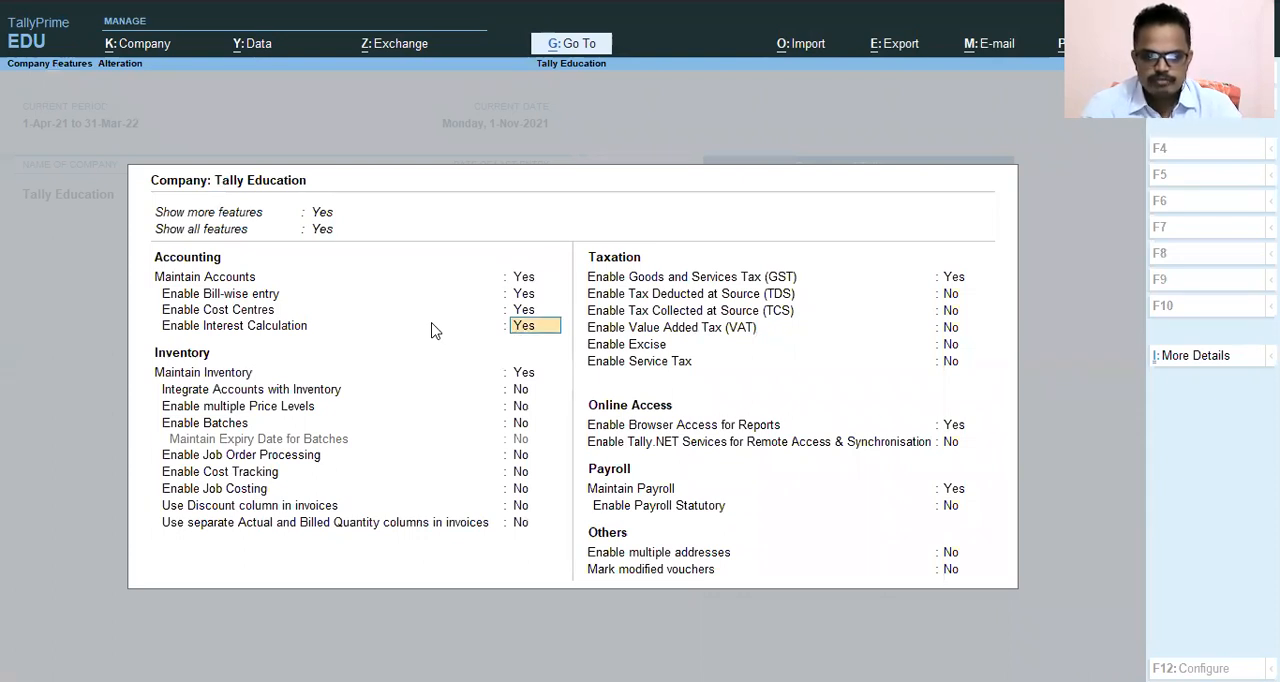
{"action": "key", "text": "Up"}
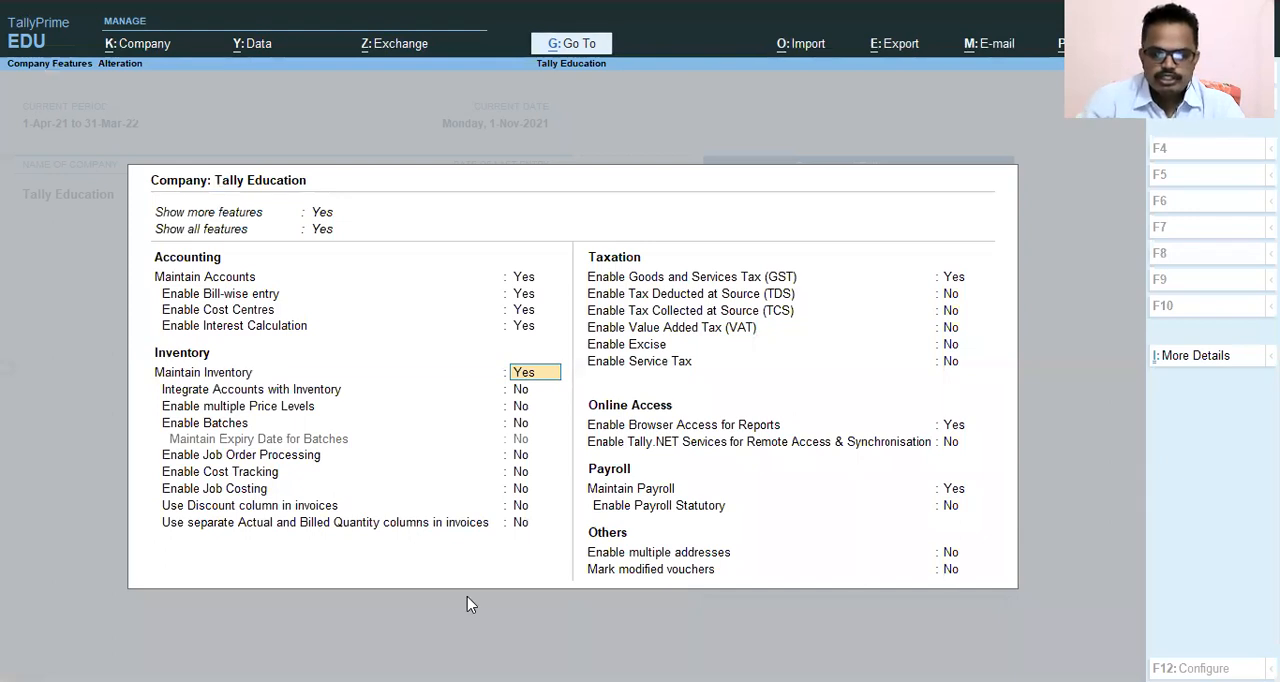
{"action": "left_click_drag", "start_coordinate": [142, 358], "coordinate": [571, 380]}
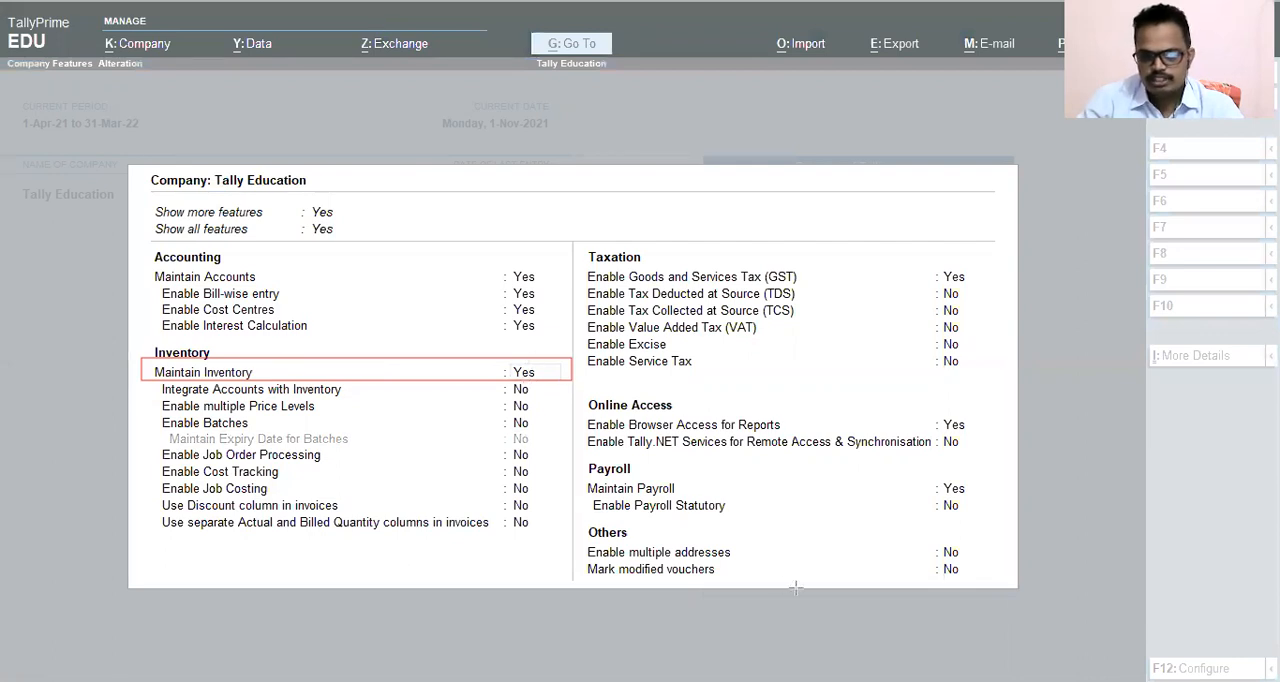
{"action": "key", "text": "e"}
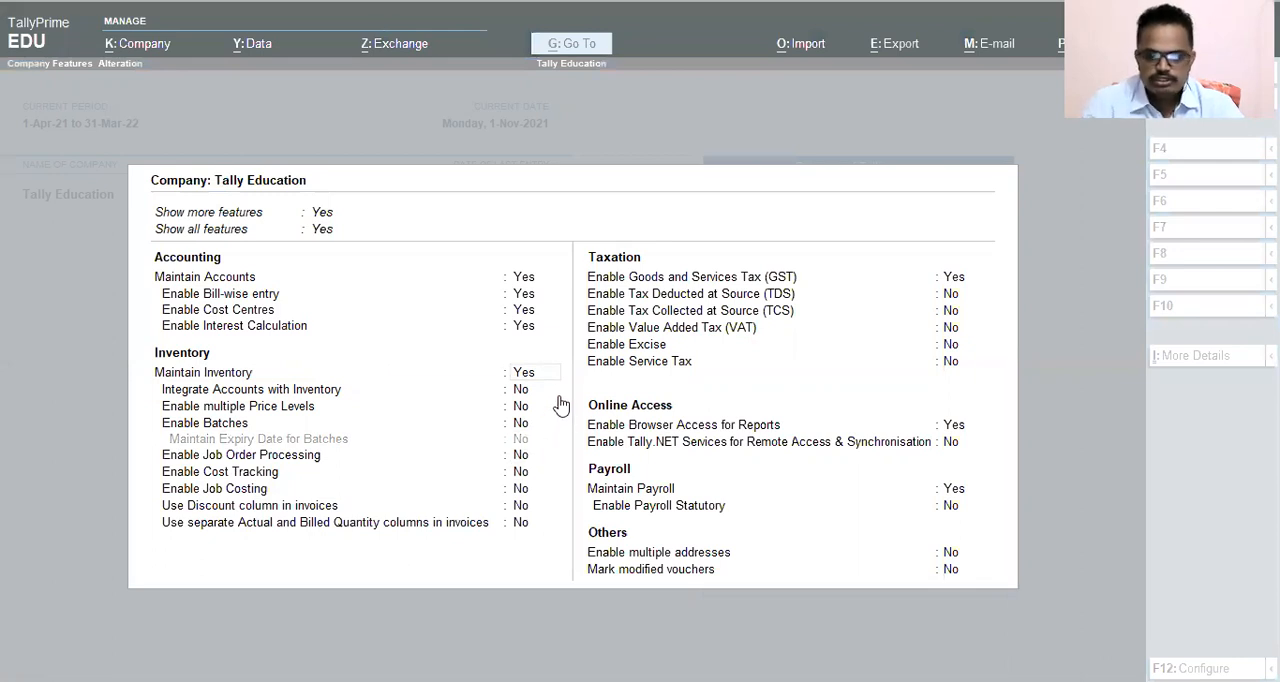
{"action": "key", "text": "Down"}
{"action": "key", "text": "Down"}
{"action": "key", "text": "Down"}
{"action": "key", "text": "Down"}
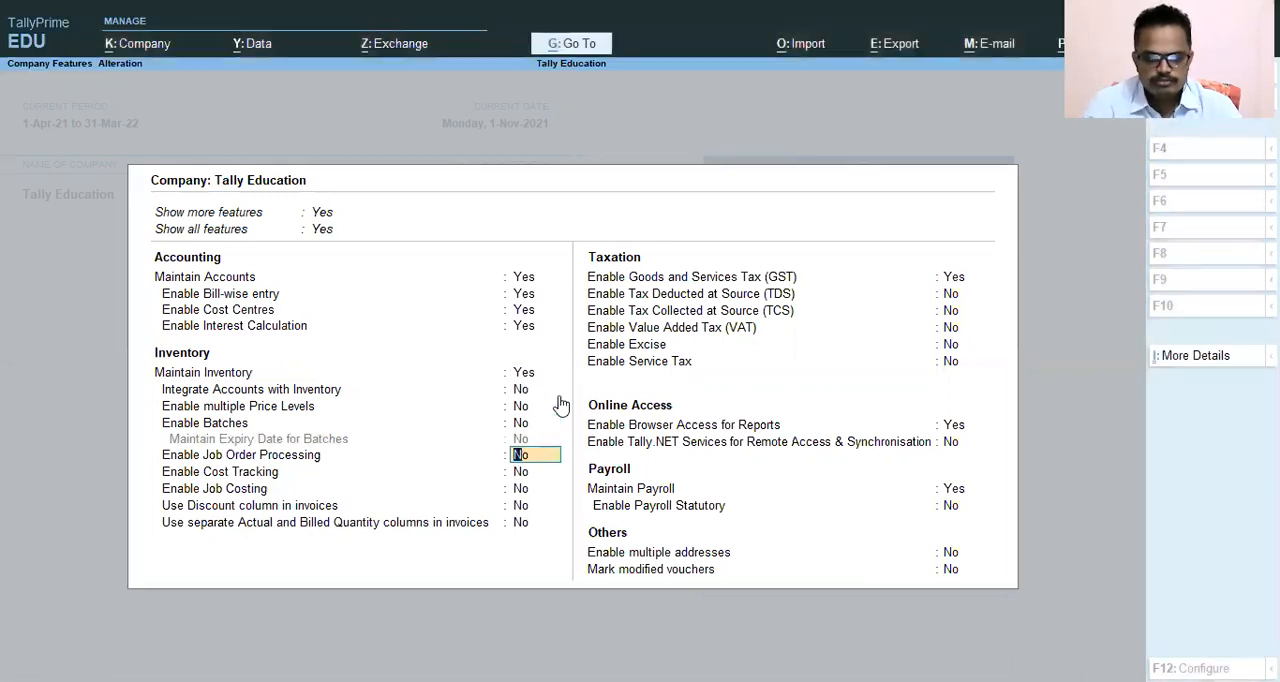
{"action": "key", "text": "ctrl"}
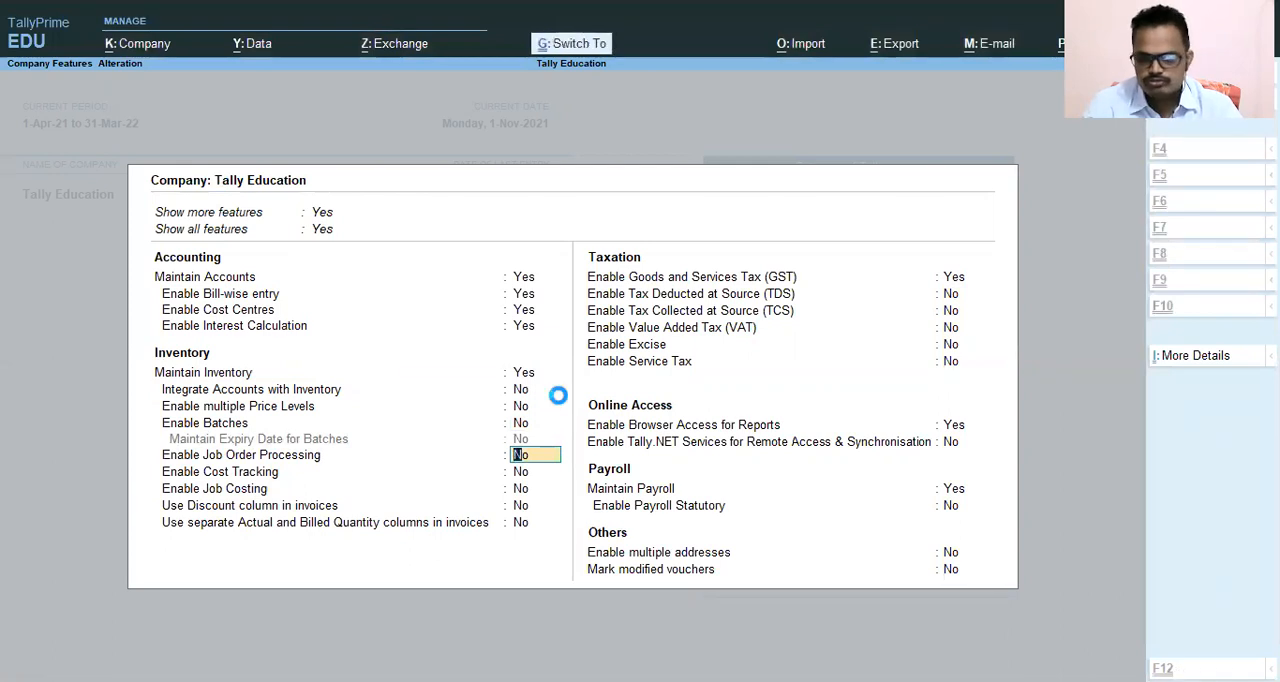
{"action": "key", "text": "ctrl+a"}
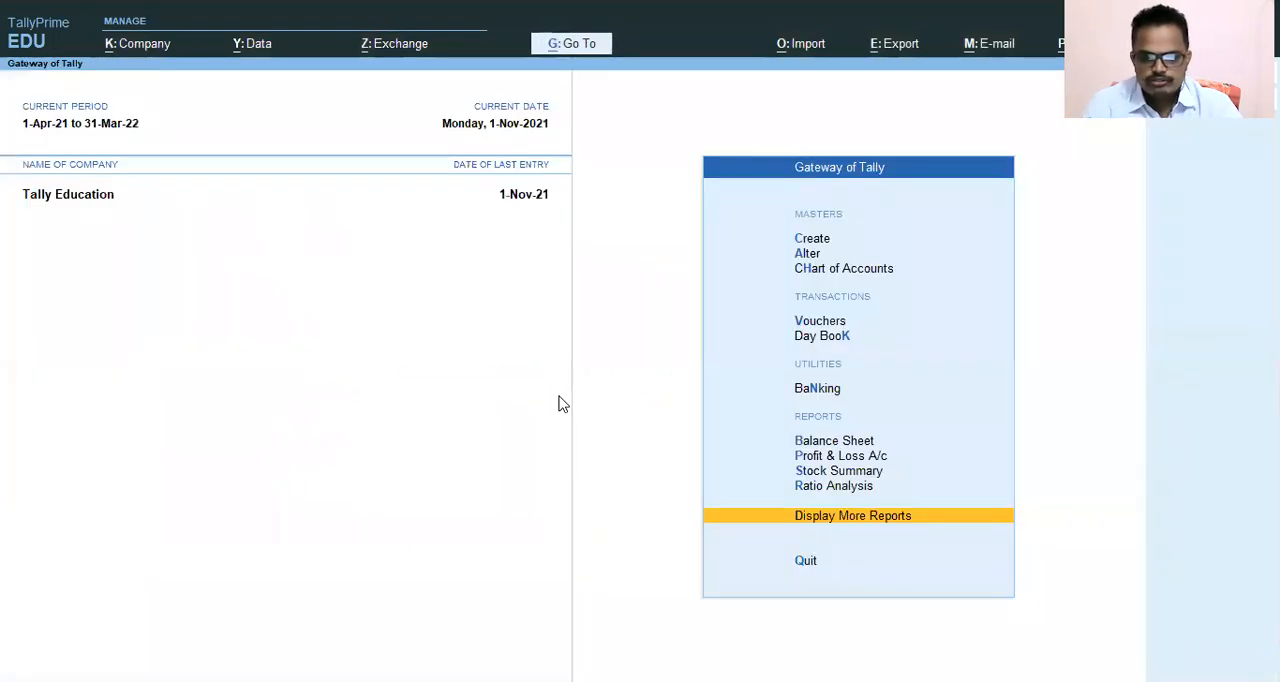
Look through the inventory masters available for creation, including Stock Item and Unit, and return to the Gateway of Tally.
{"action": "key", "text": "Up"}
{"action": "key", "text": "Up"}
{"action": "key", "text": "Up"}
{"action": "key", "text": "Up"}
{"action": "key", "text": "Up"}
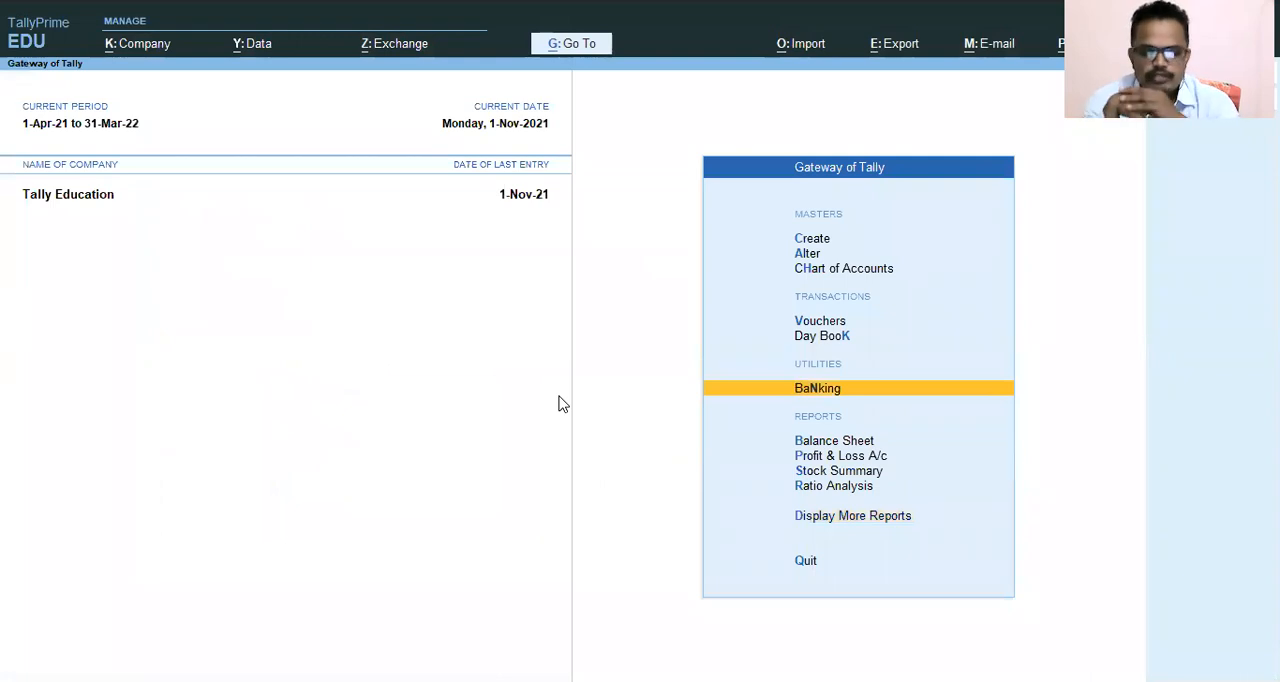
{"action": "key", "text": "Up"}
{"action": "key", "text": "Up"}
{"action": "key", "text": "Up"}
{"action": "key", "text": "Up"}
{"action": "key", "text": "Up"}
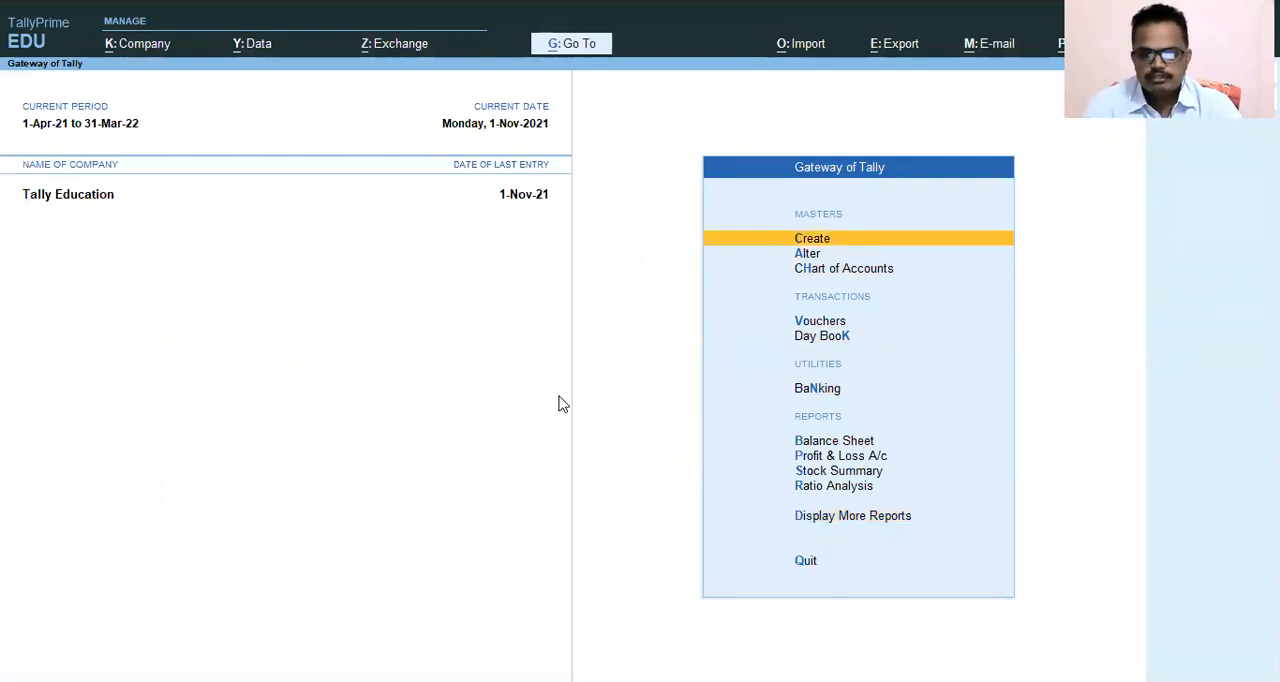
{"action": "key", "text": "Return"}
{"action": "key", "text": "Down"}
{"action": "key", "text": "Down"}
{"action": "key", "text": "Down"}
{"action": "key", "text": "Down"}
{"action": "key", "text": "Down"}
{"action": "key", "text": "Down"}
{"action": "key", "text": "Down"}
{"action": "key", "text": "Down"}
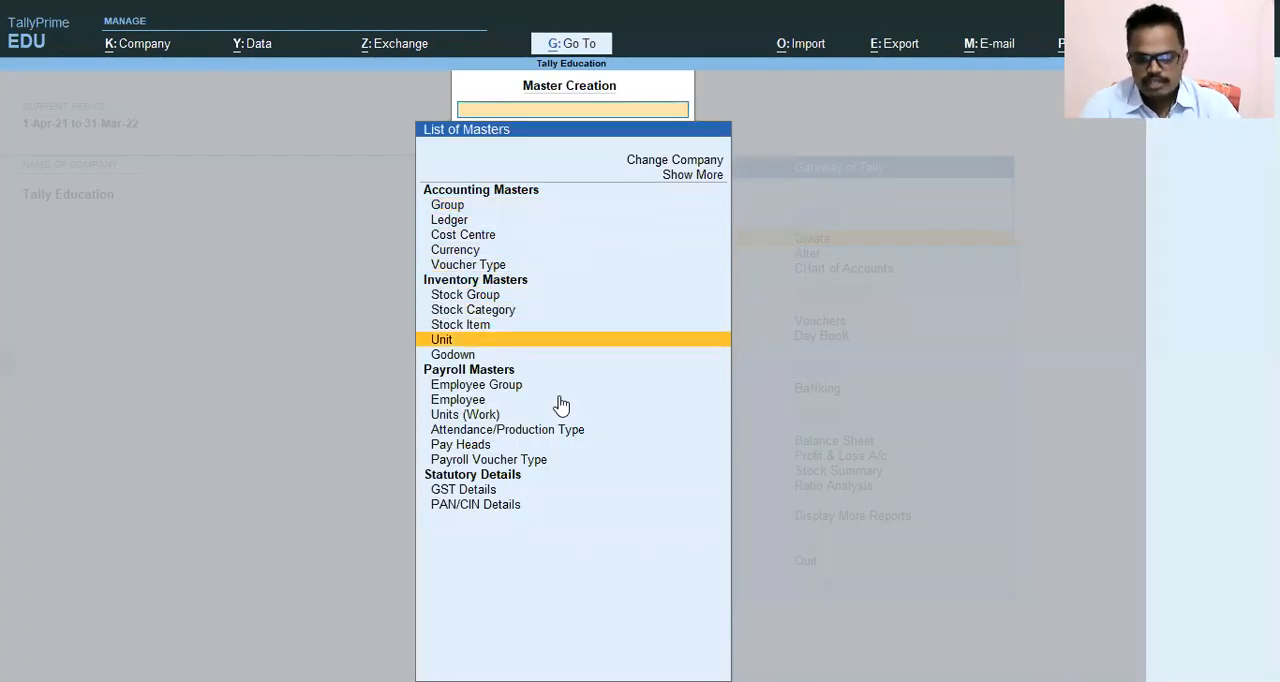
{"action": "key", "text": "Up"}
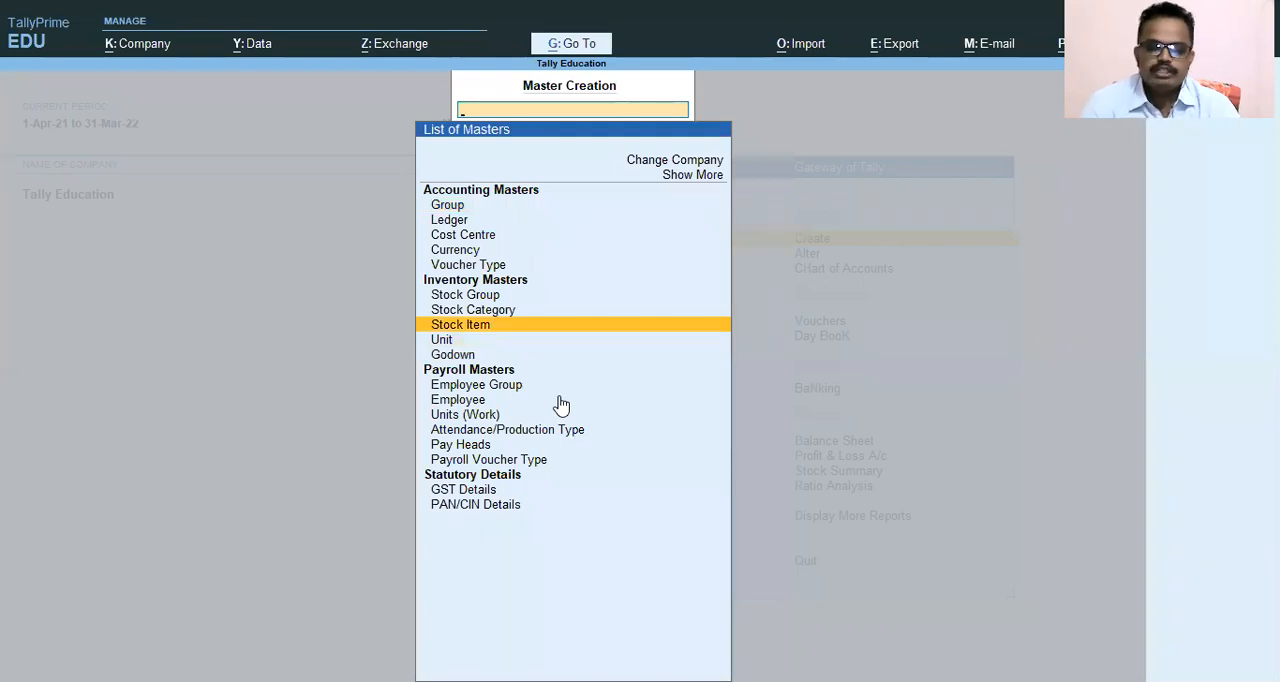
{"action": "key", "text": "Down"}
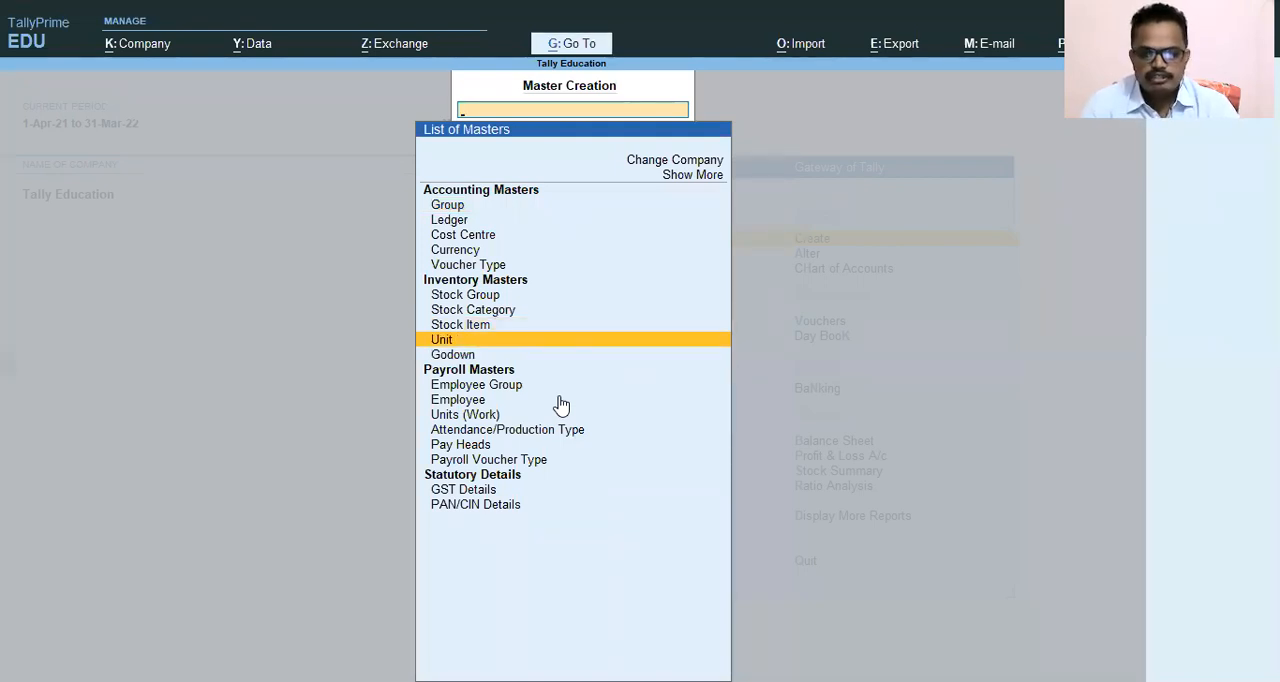
{"action": "key", "text": "Up"}
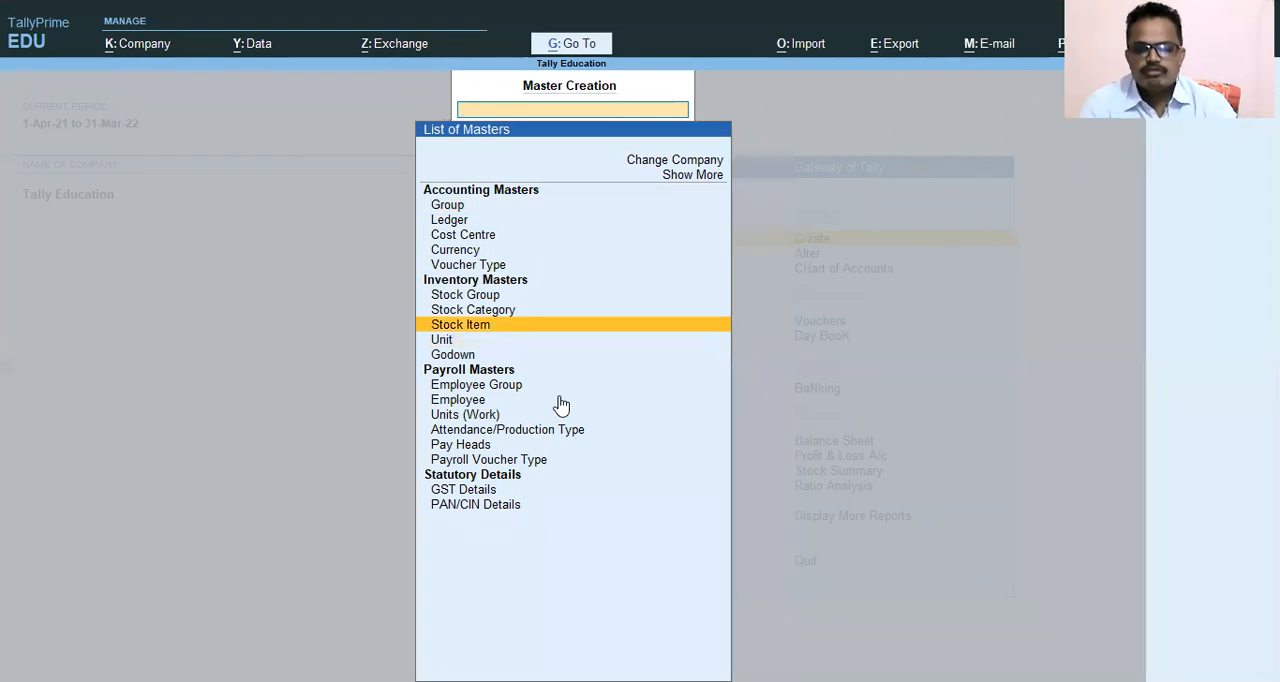
{"action": "key", "text": "Escape"}
{"action": "key", "text": "Escape"}
{"action": "key", "text": "Escape"}
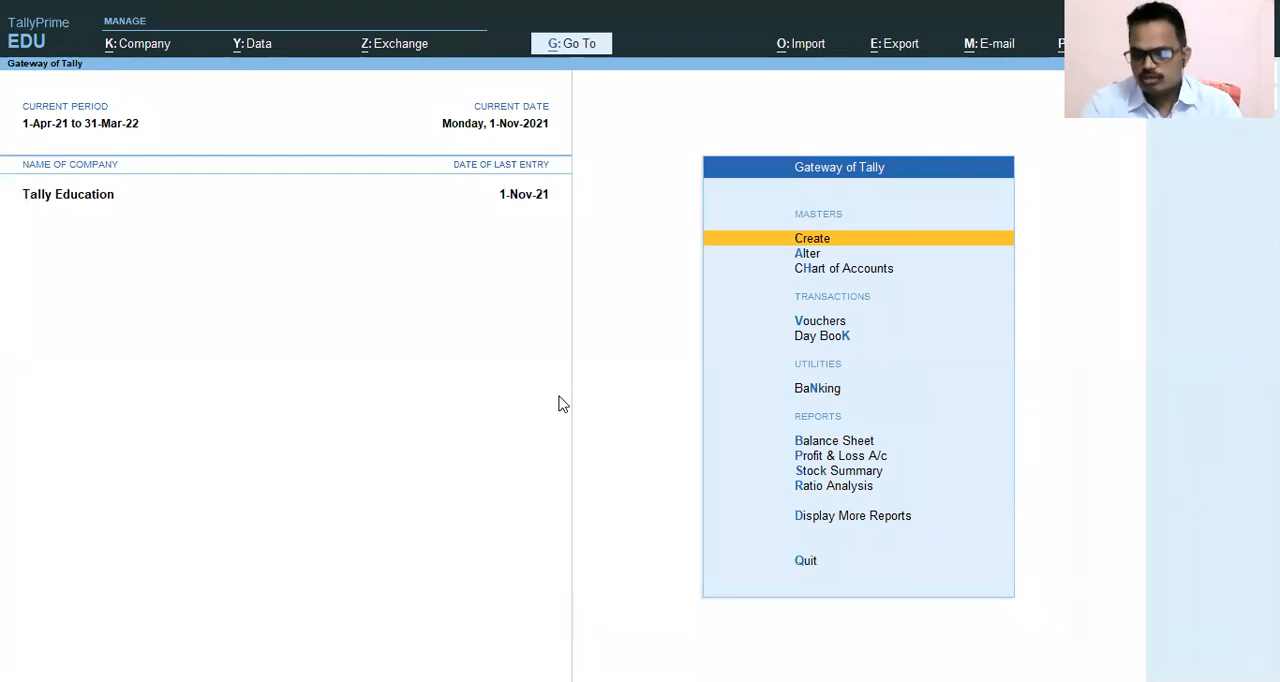
Start a new sales voucher with reference number 4 and keep its date as 1-Nov-21.
{"action": "key", "text": "Down"}
{"action": "key", "text": "Down"}
{"action": "key", "text": "Down"}
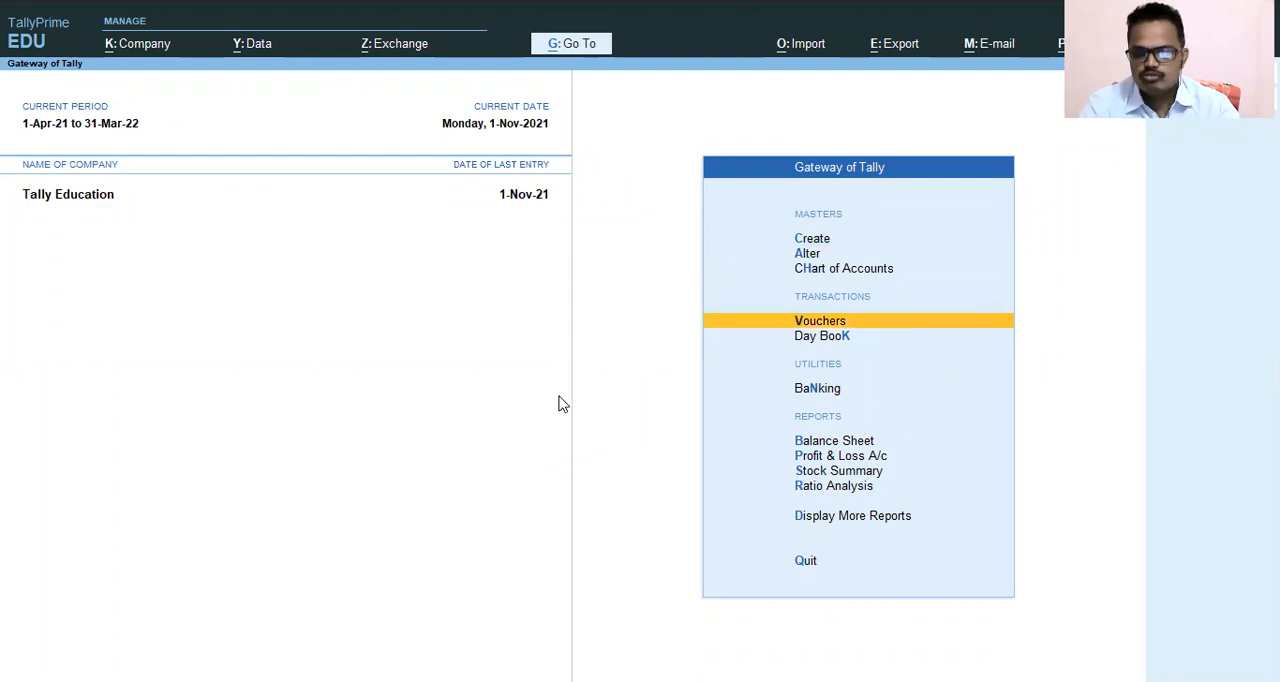
{"action": "key", "text": "Return"}
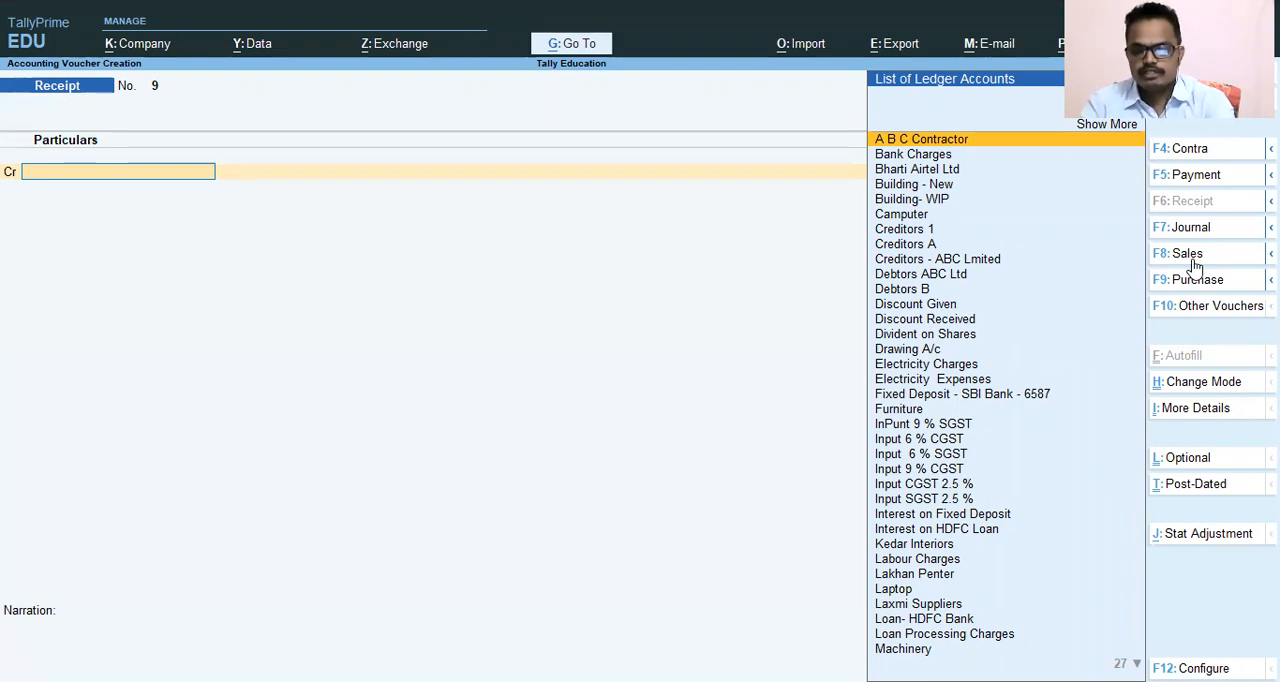
{"action": "left_click", "coordinate": [1187, 254]}
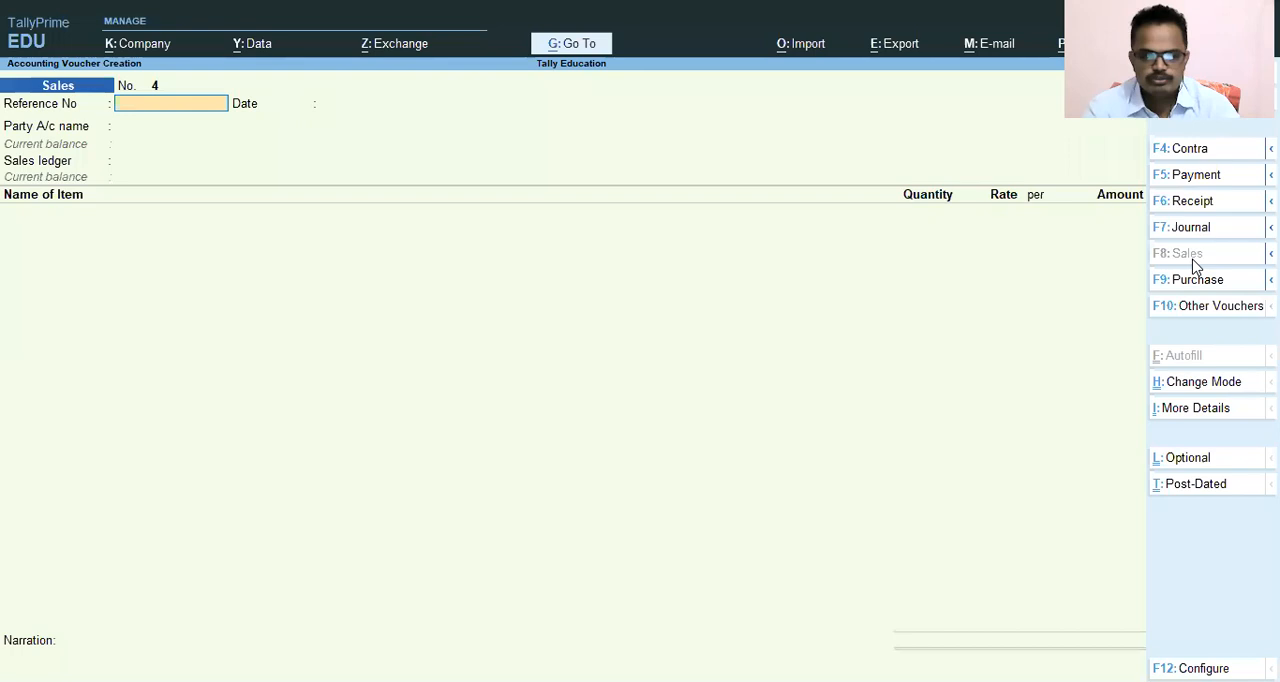
{"action": "type", "text": "4"}
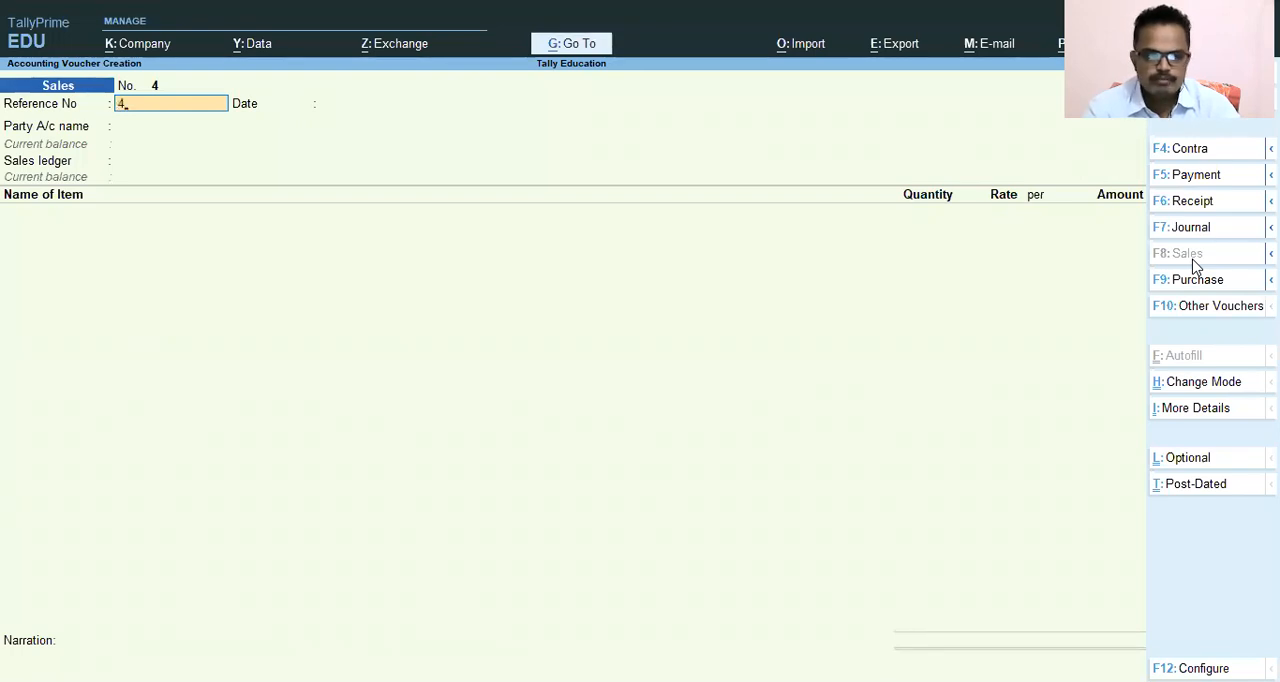
{"action": "key", "text": "Return"}
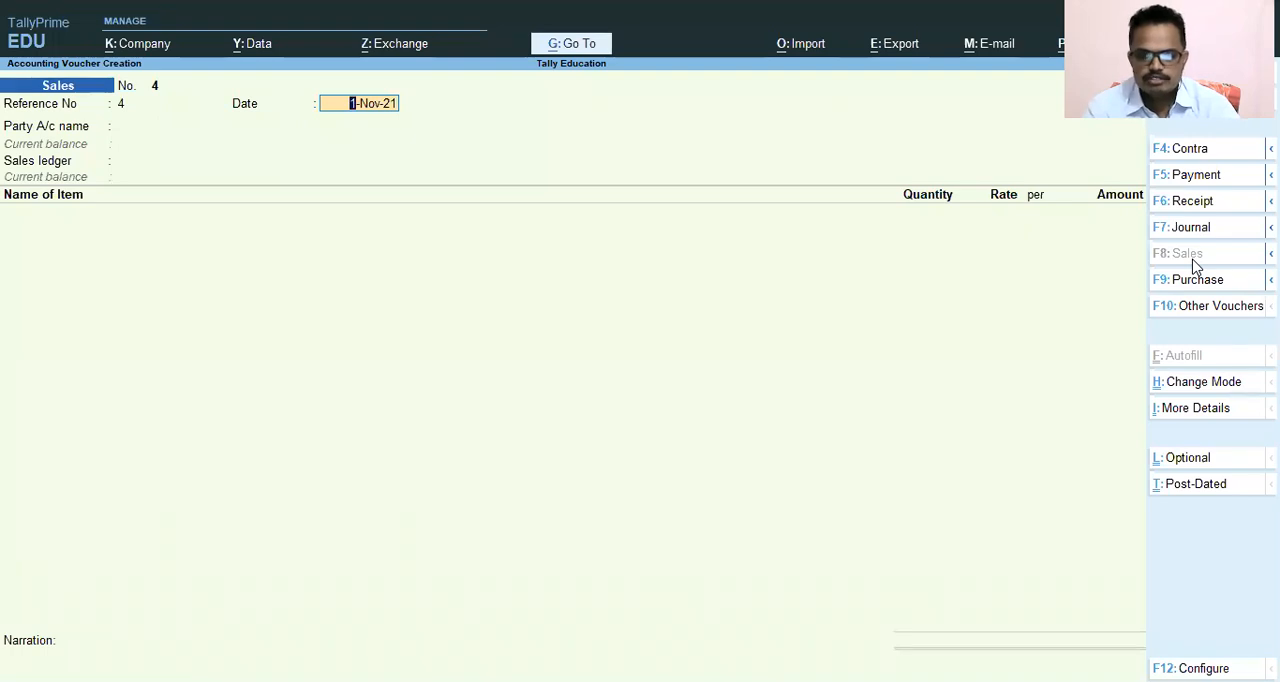
{"action": "key", "text": "Return"}
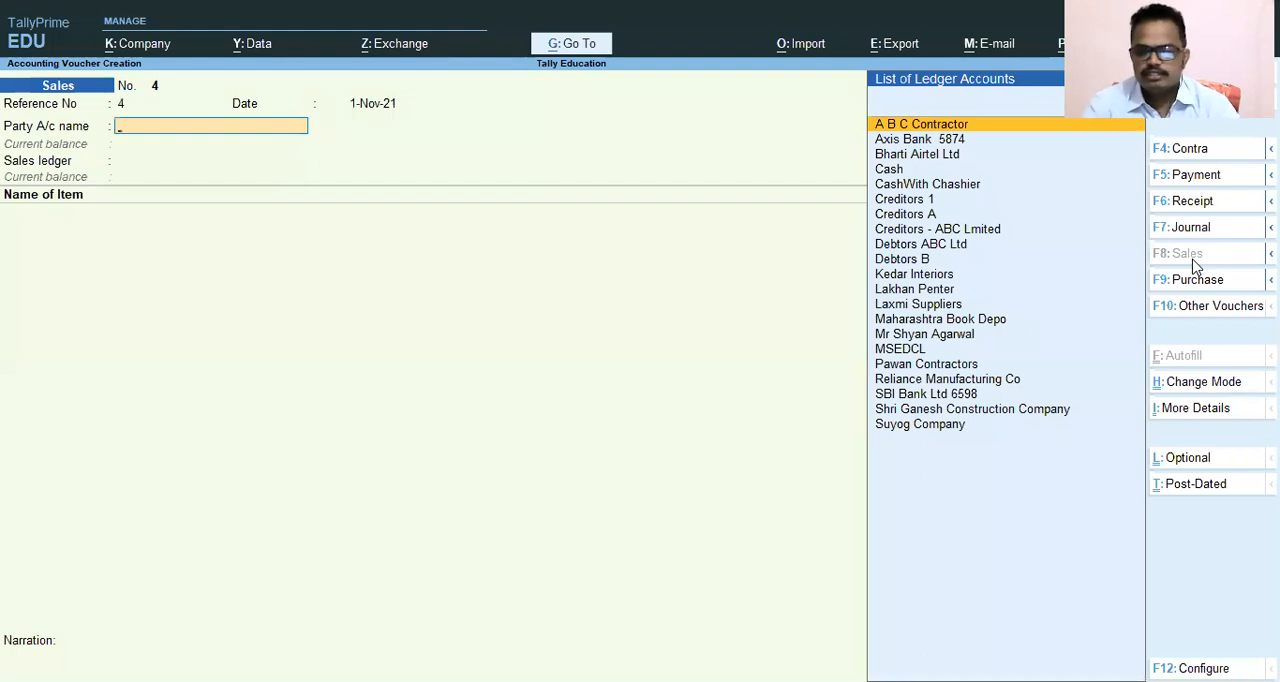
Choose Debtors ABC Ltd as the party account of the sales voucher.
{"action": "key", "text": "Down"}
{"action": "key", "text": "Down"}
{"action": "key", "text": "Down"}
{"action": "key", "text": "Down"}
{"action": "key", "text": "Down"}
{"action": "key", "text": "Down"}
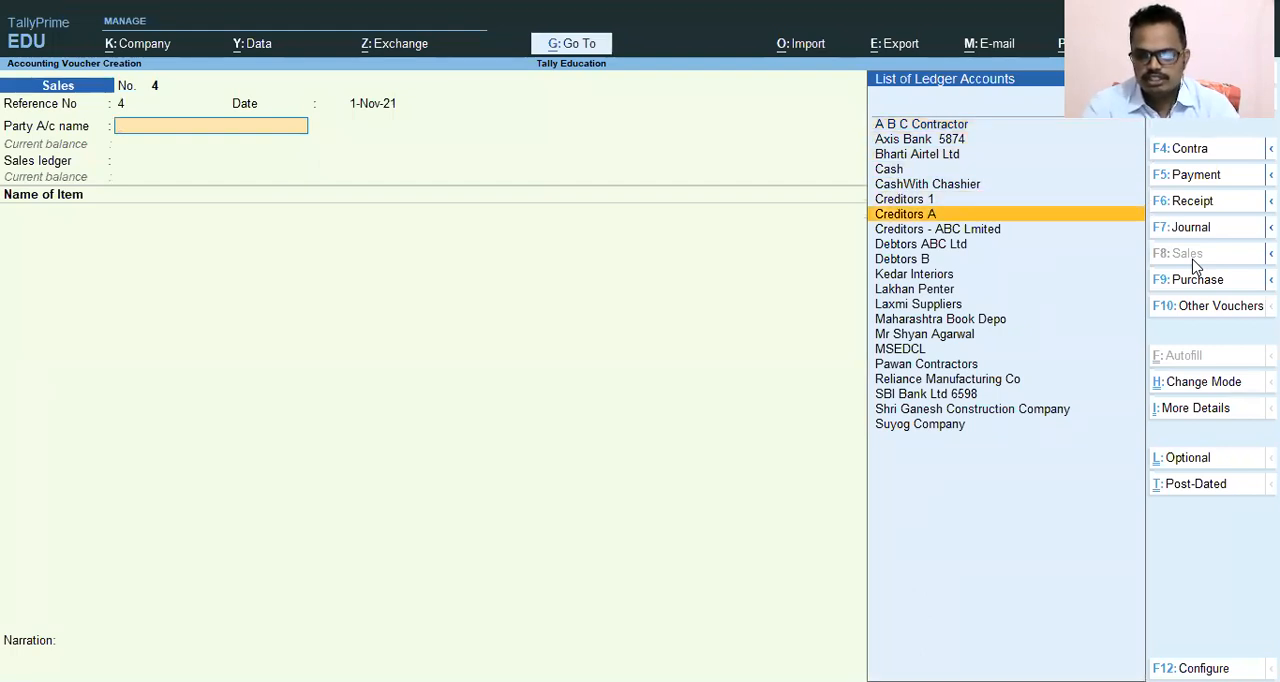
{"action": "key", "text": "Down"}
{"action": "key", "text": "Down"}
{"action": "key", "text": "Down"}
{"action": "key", "text": "Up"}
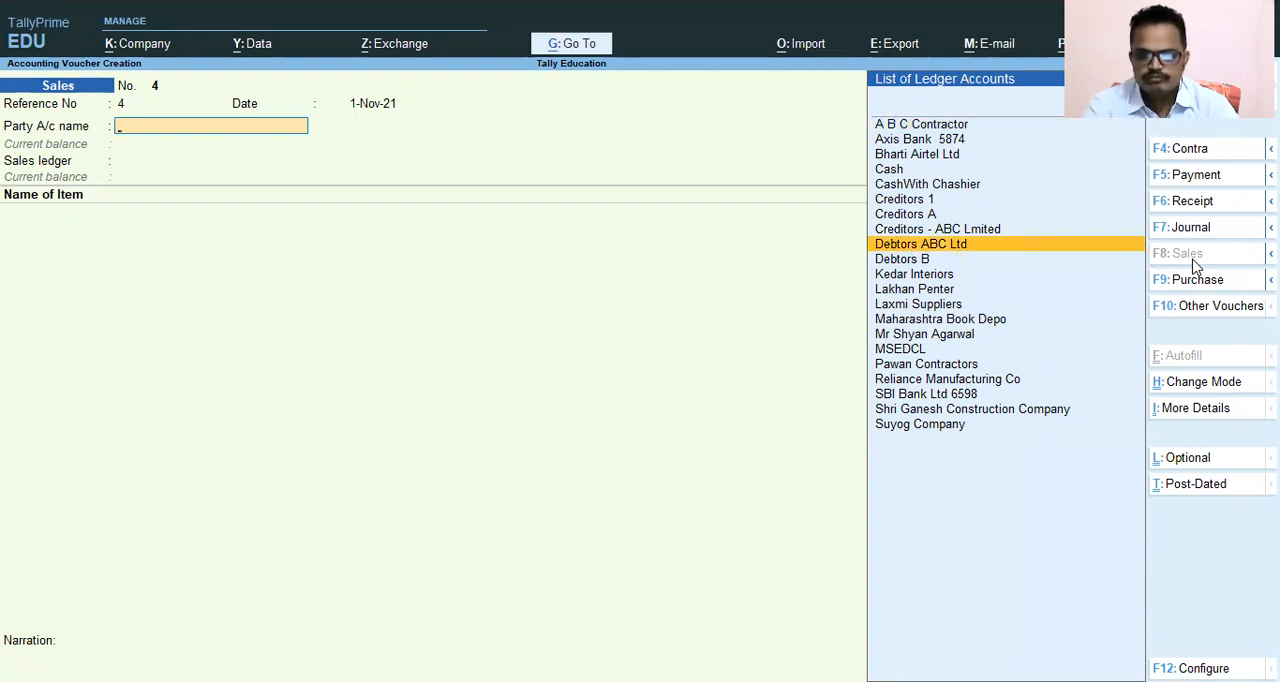
{"action": "key", "text": "Return"}
Leave the dispatch details blank and accept the default party details to return to the sales voucher.
{"action": "key", "text": "Return"}
{"action": "key", "text": "Return"}
{"action": "key", "text": "Return"}
{"action": "key", "text": "Return"}
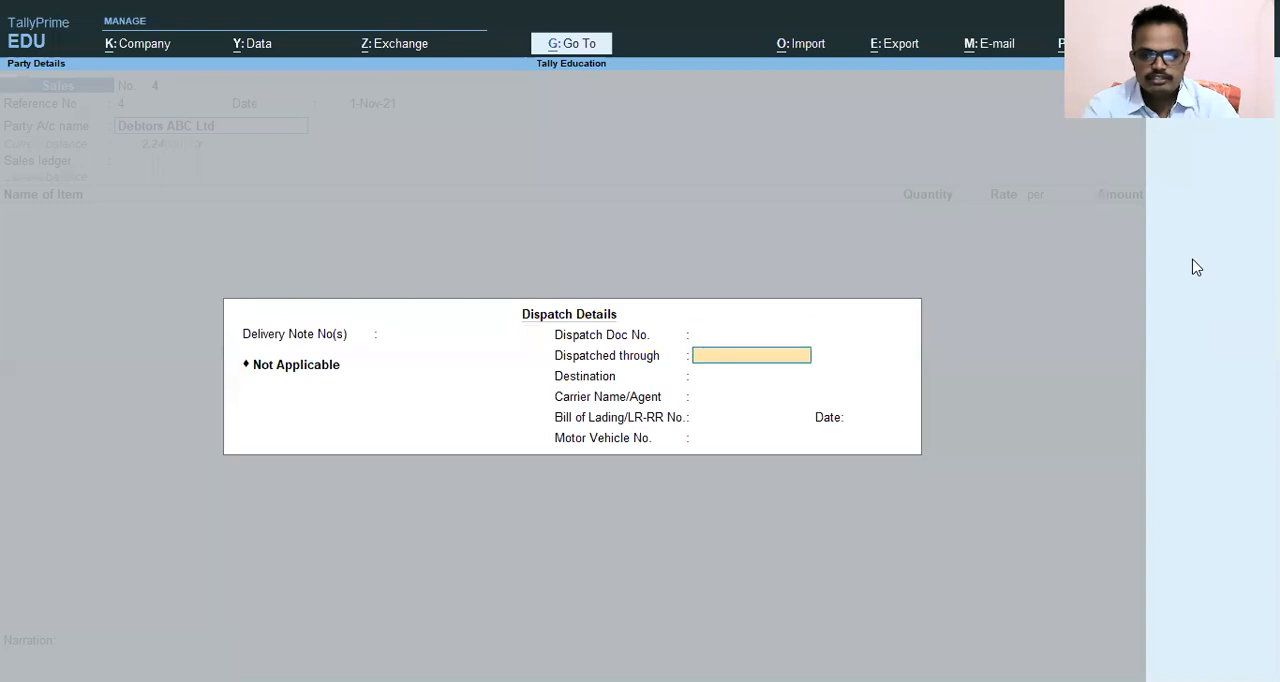
{"action": "key", "text": "Return"}
{"action": "key", "text": "Return"}
{"action": "key", "text": "Return"}
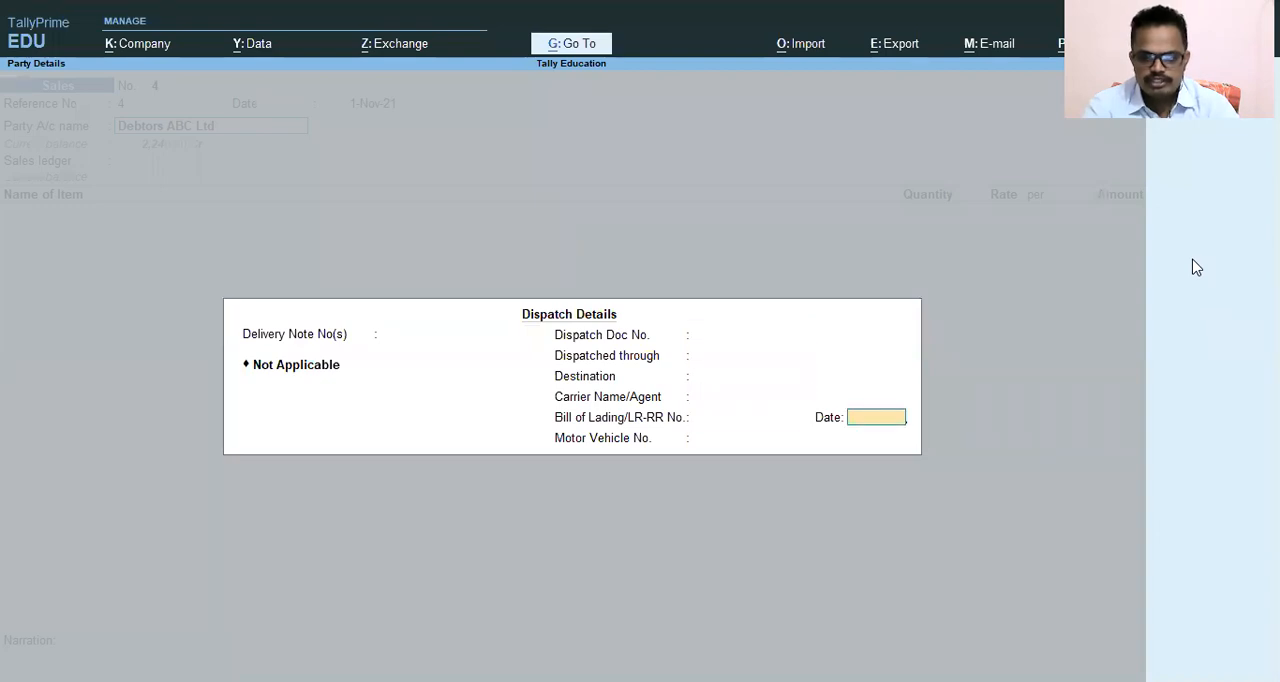
{"action": "key", "text": "Return"}
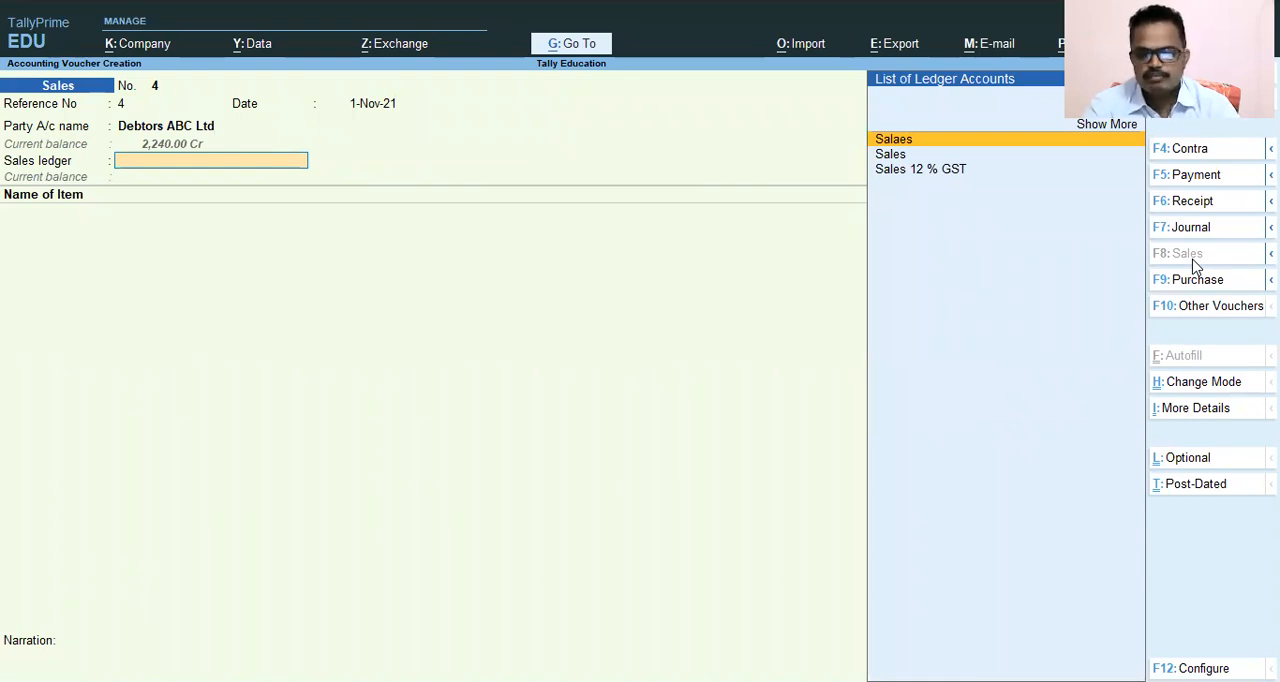
Set the sales ledger to Sales and add Books as the voucher's stock item.
{"action": "key", "text": "Down"}
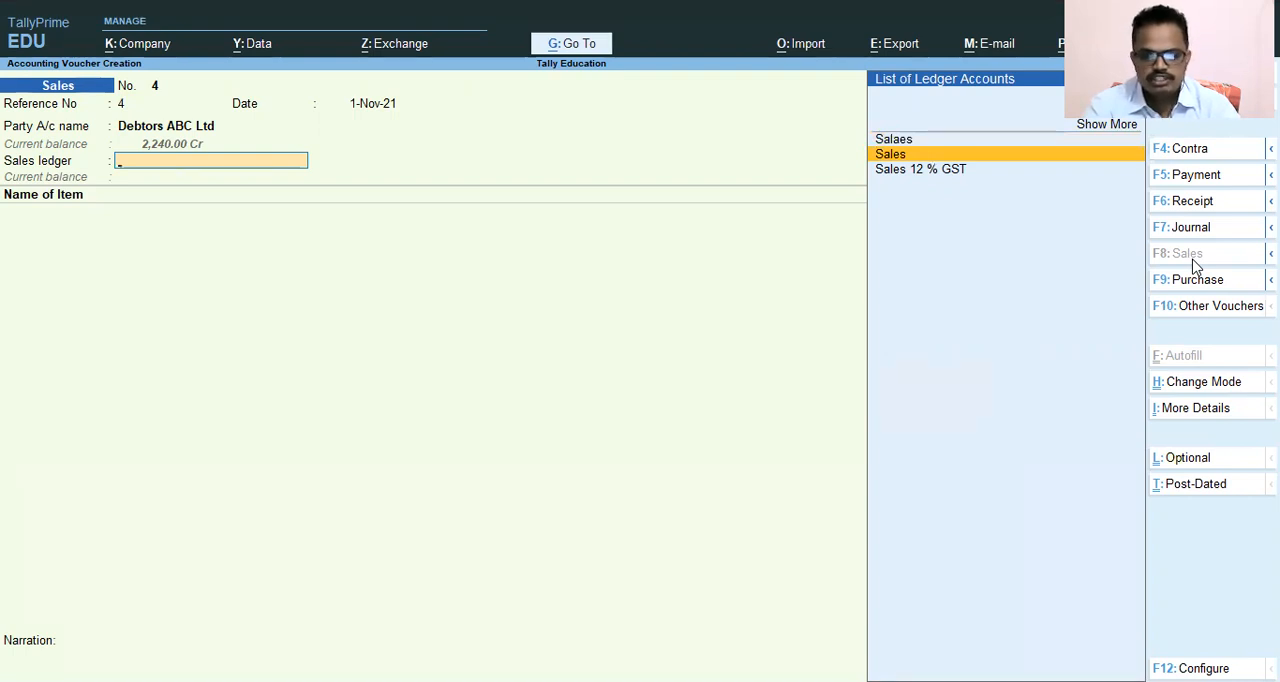
{"action": "key", "text": "Return"}
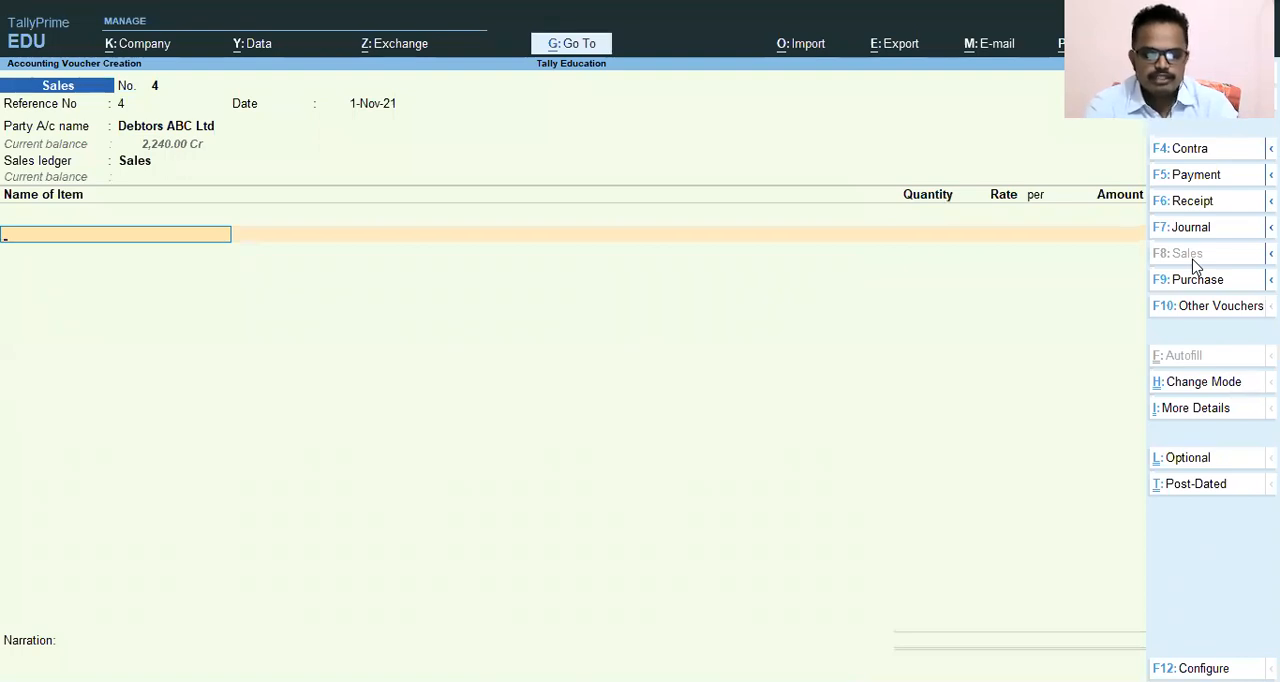
{"action": "type", "text": "Bo"}
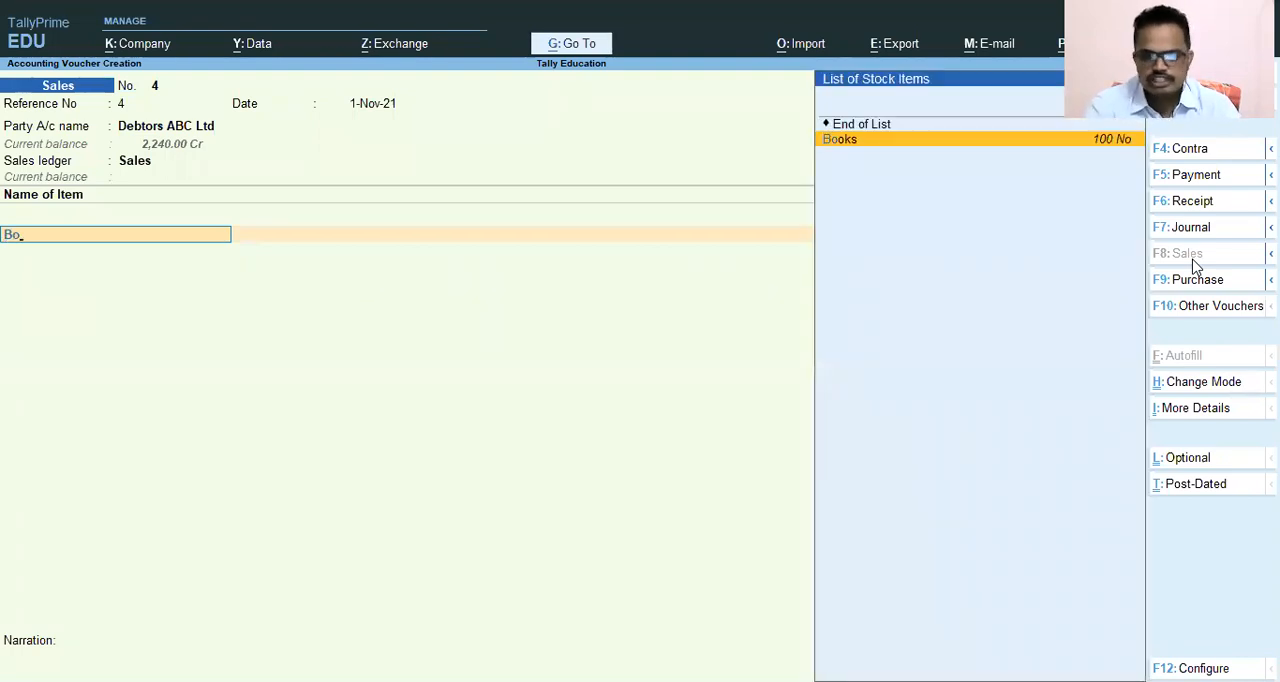
{"action": "key", "text": "Return"}
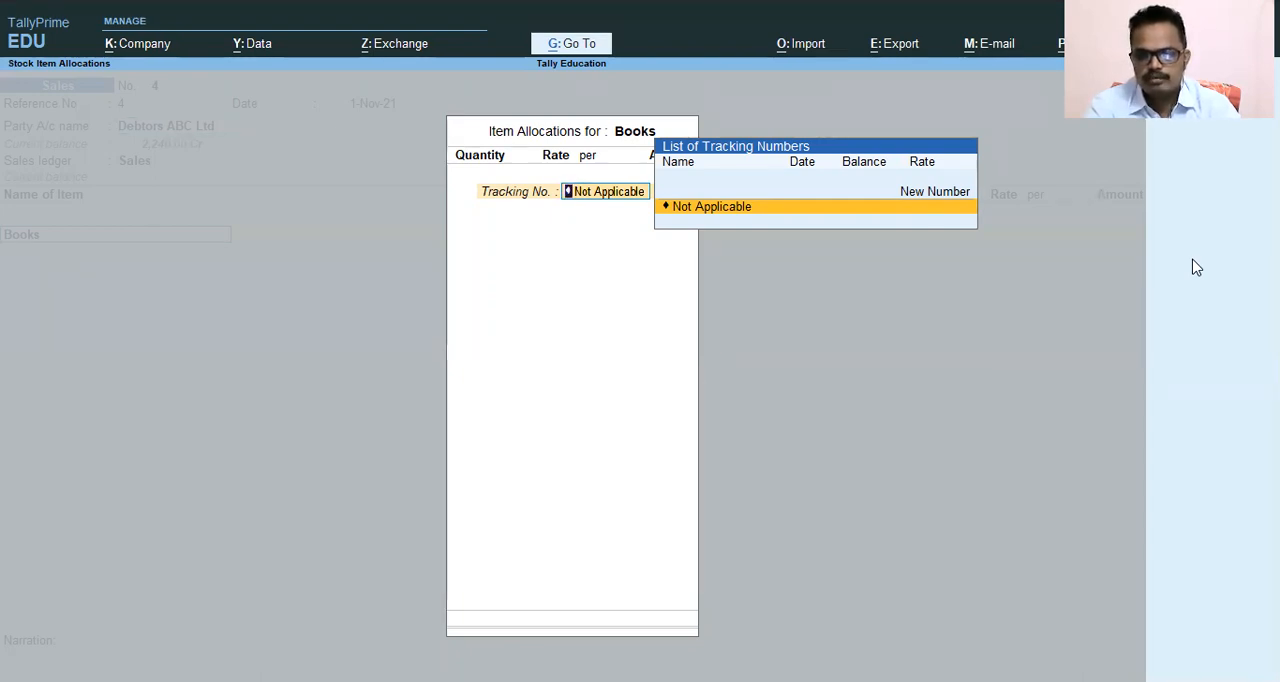
Allocate 25 No of Books at a rate of 300 per No, with tracking number Not Applicable, and accept the item line.
{"action": "key", "text": "Return"}
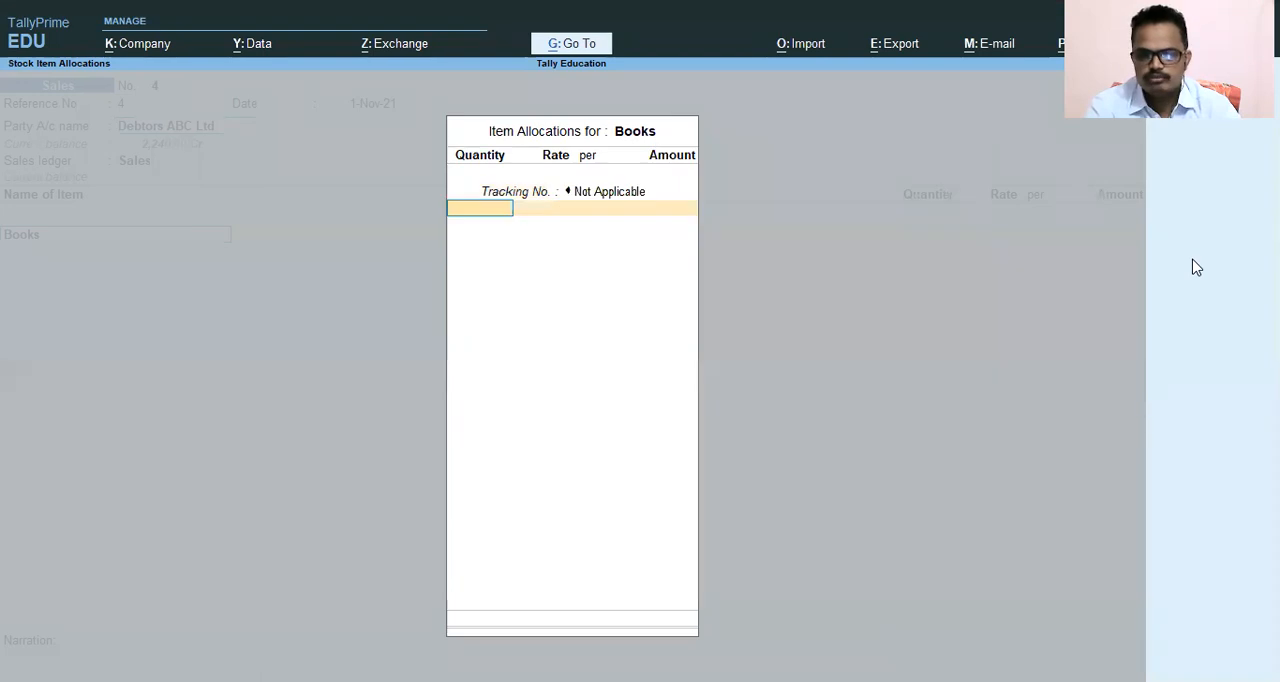
{"action": "type", "text": "25 No"}
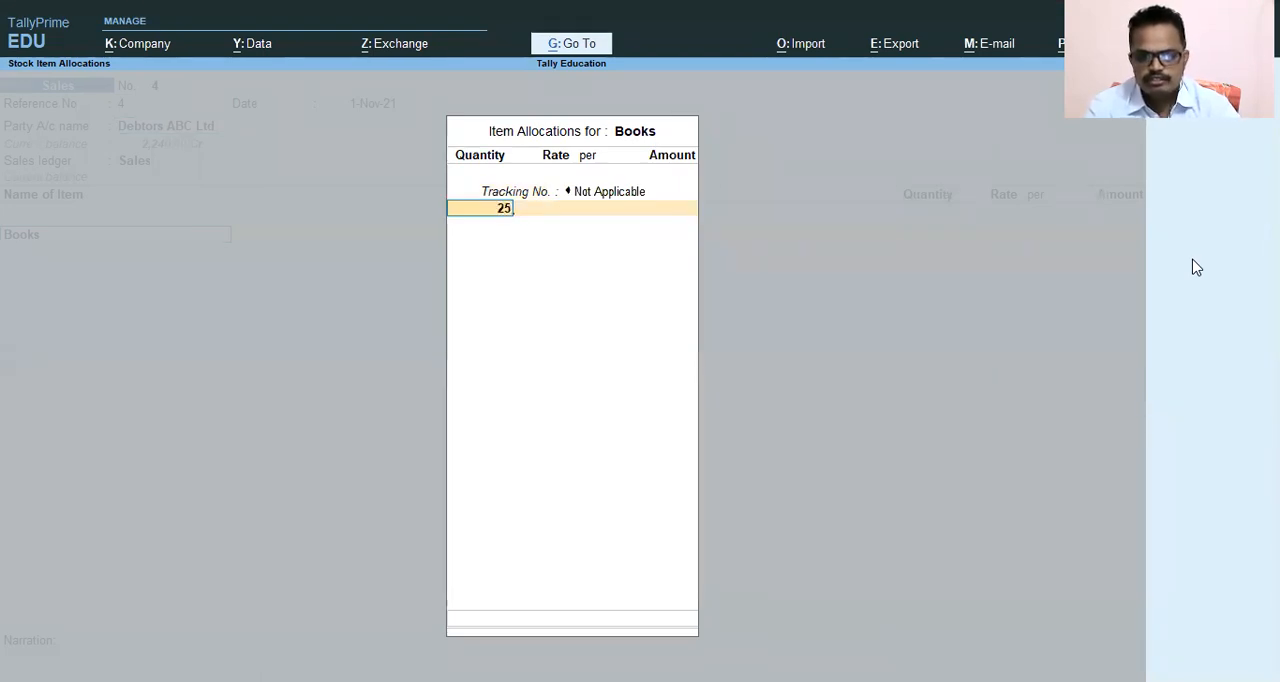
{"action": "key", "text": "Return"}
{"action": "type", "text": "3000"}
{"action": "key", "text": "BackSpace"}
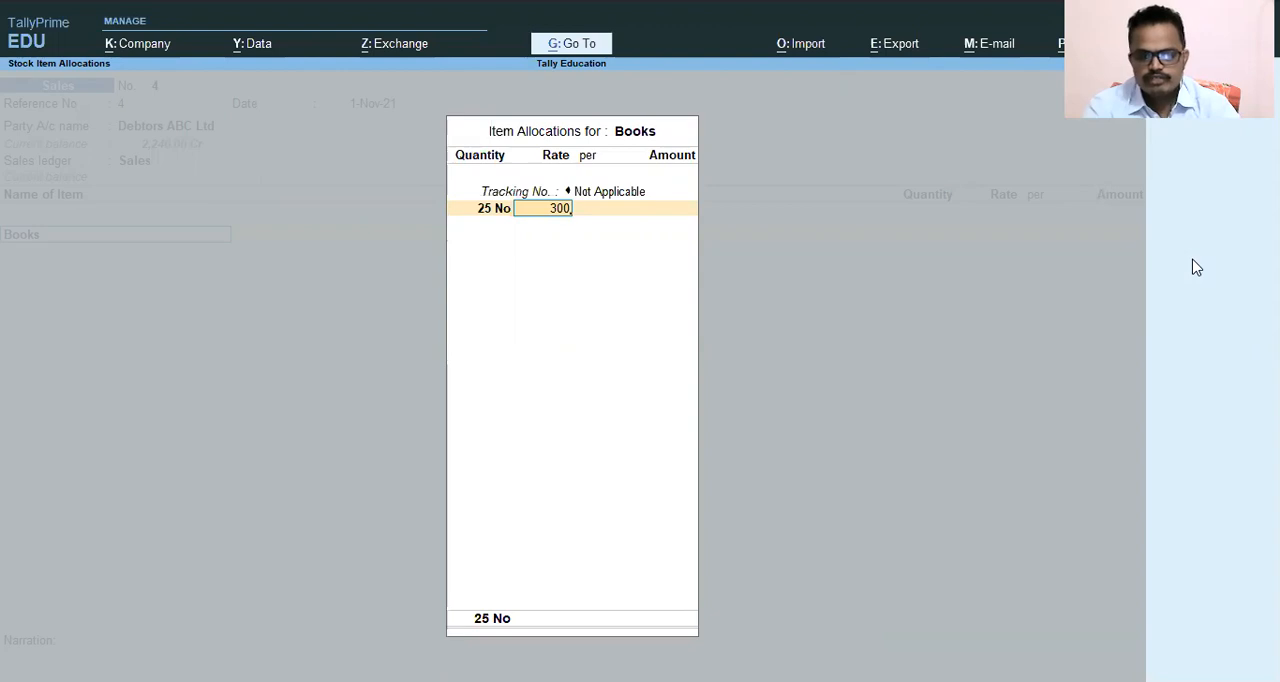
{"action": "key", "text": "Return"}
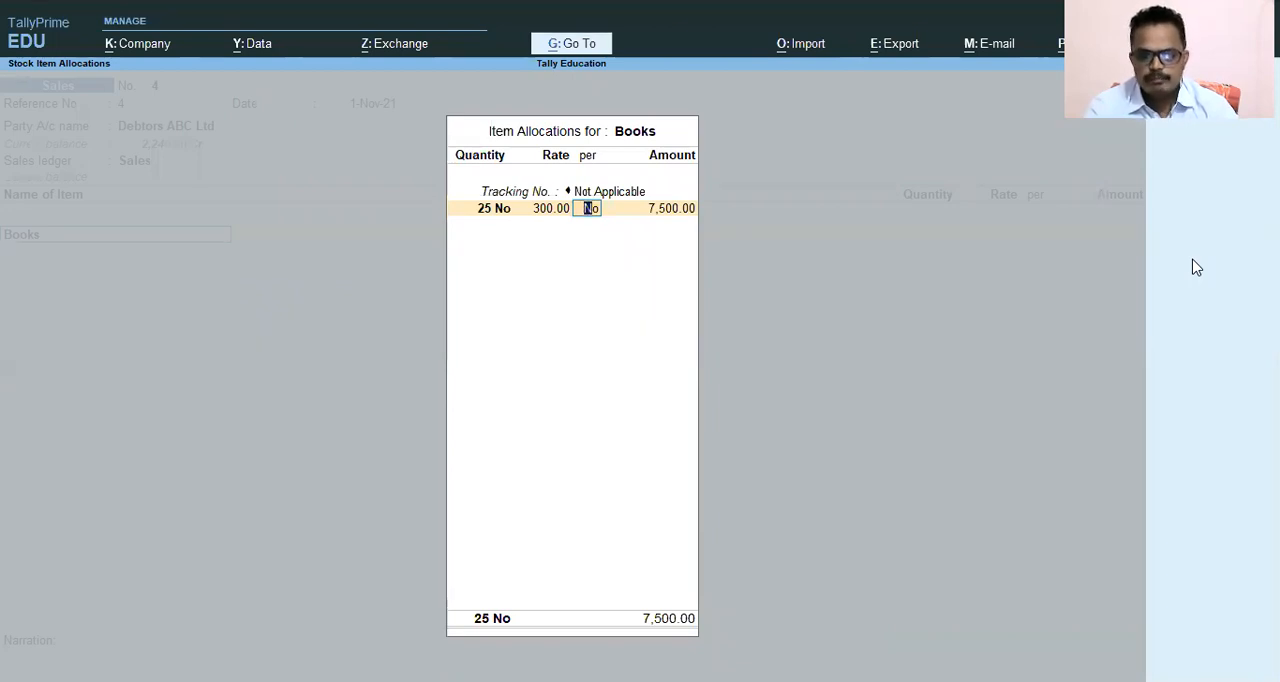
{"action": "key", "text": "Return"}
{"action": "key", "text": "Return"}
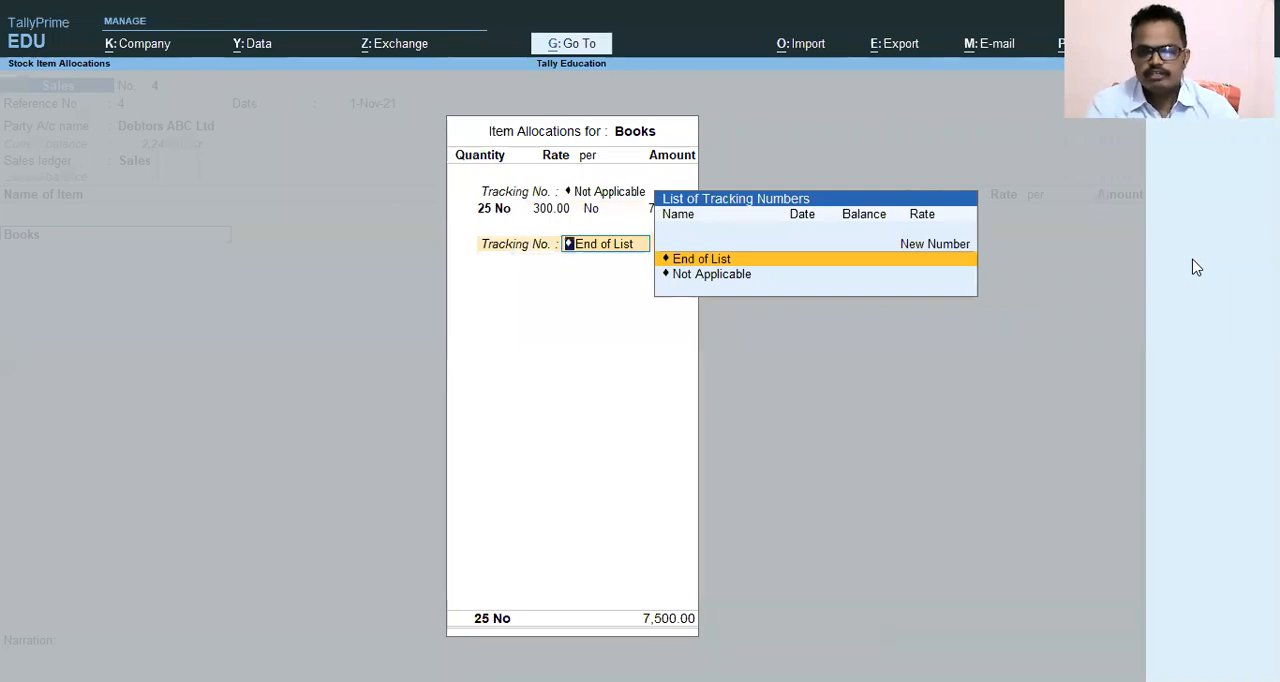
{"action": "key", "text": "Return"}
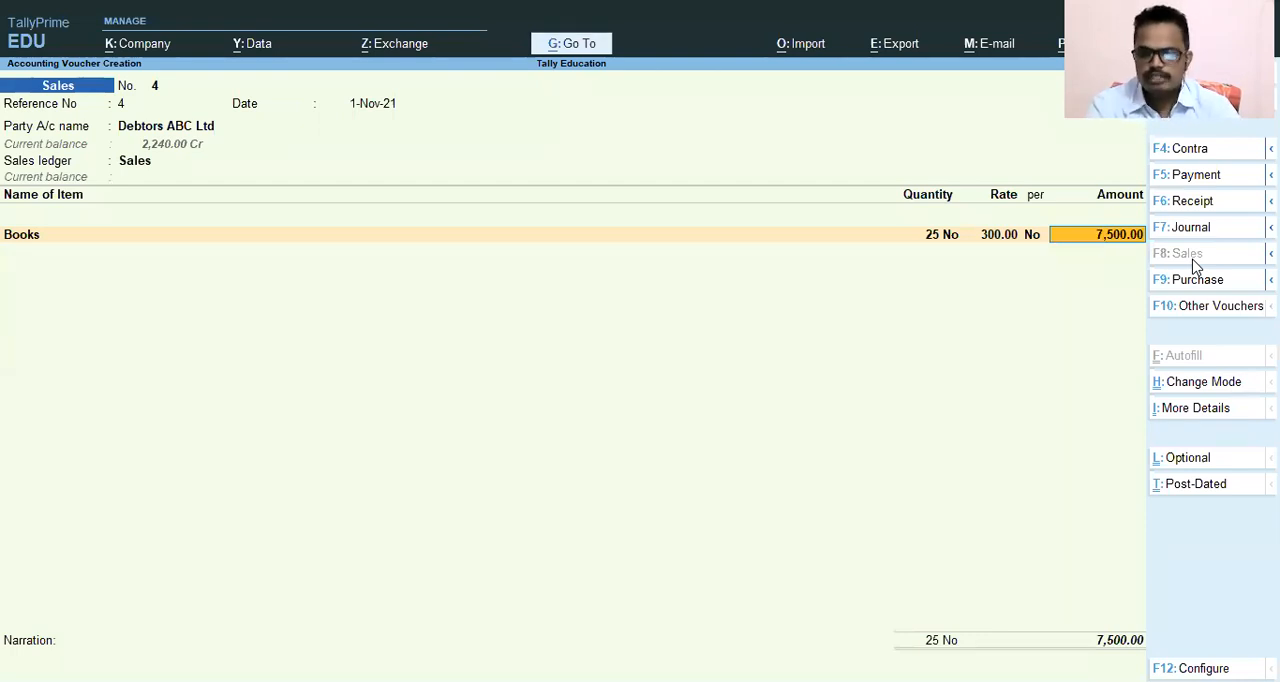
{"action": "key", "text": "Return"}
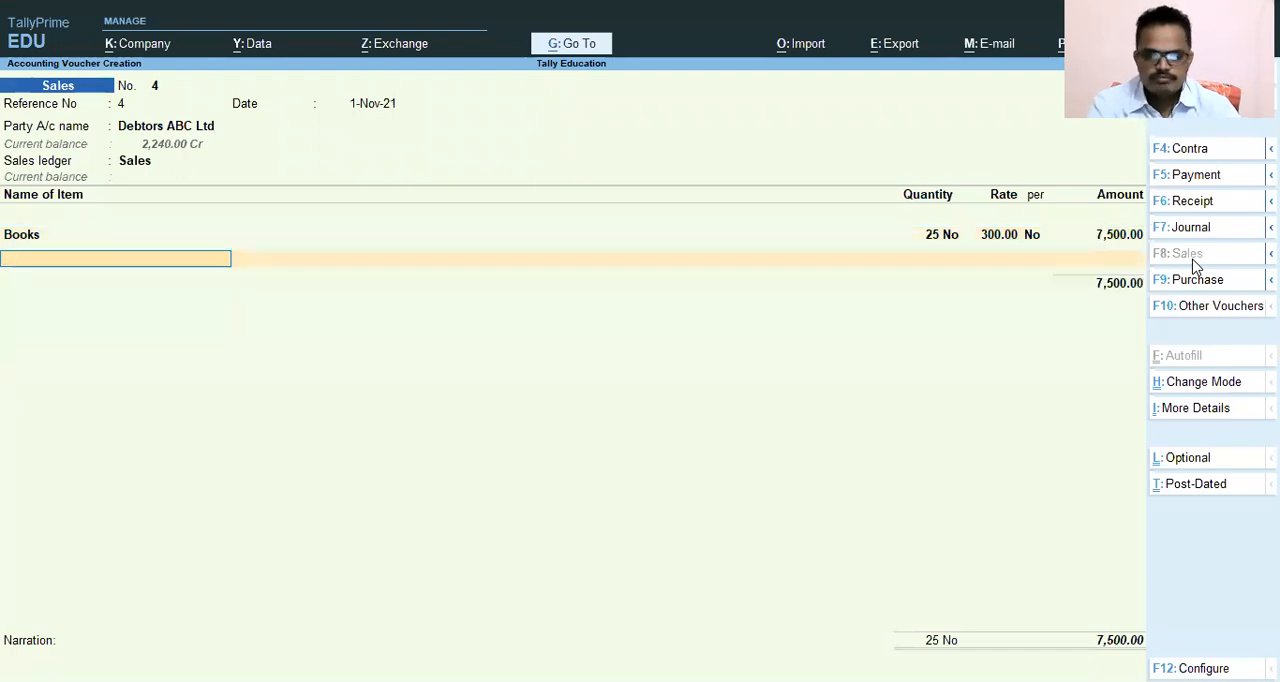
Add Pen as the second stock item with 10 No at a rate of 12, tracking number Not Applicable, and end the item list.
{"action": "type", "text": "Pe"}
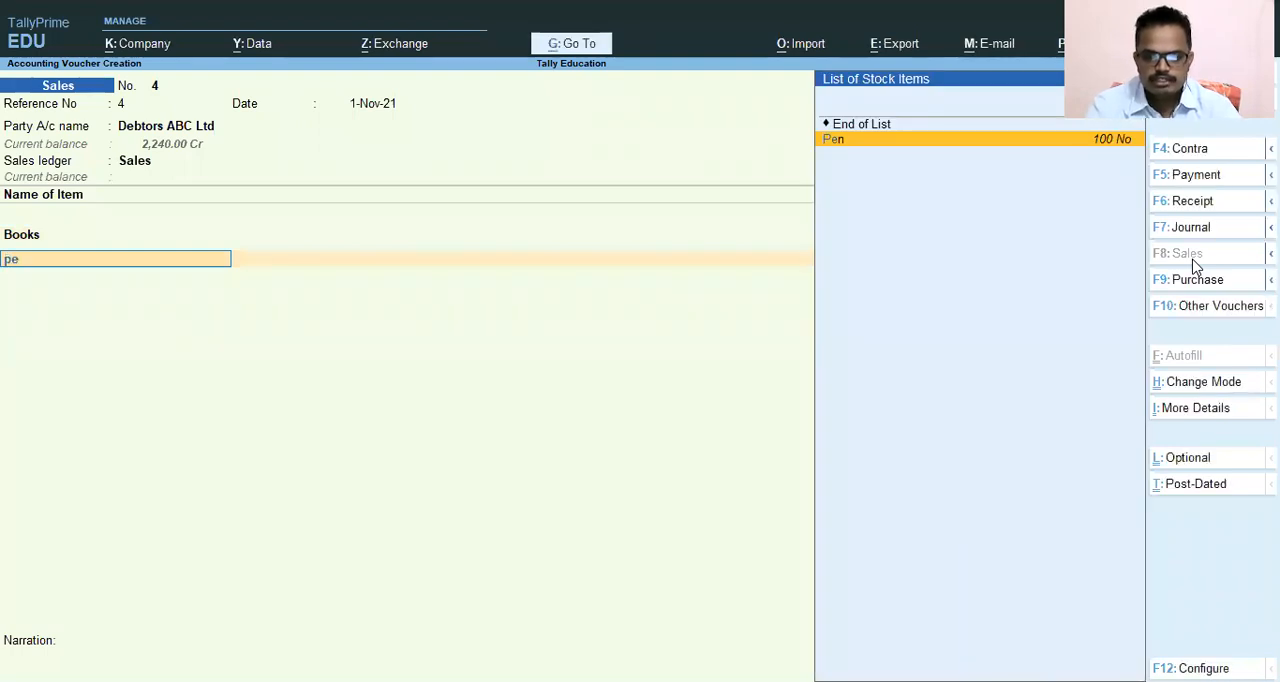
{"action": "key", "text": "Return"}
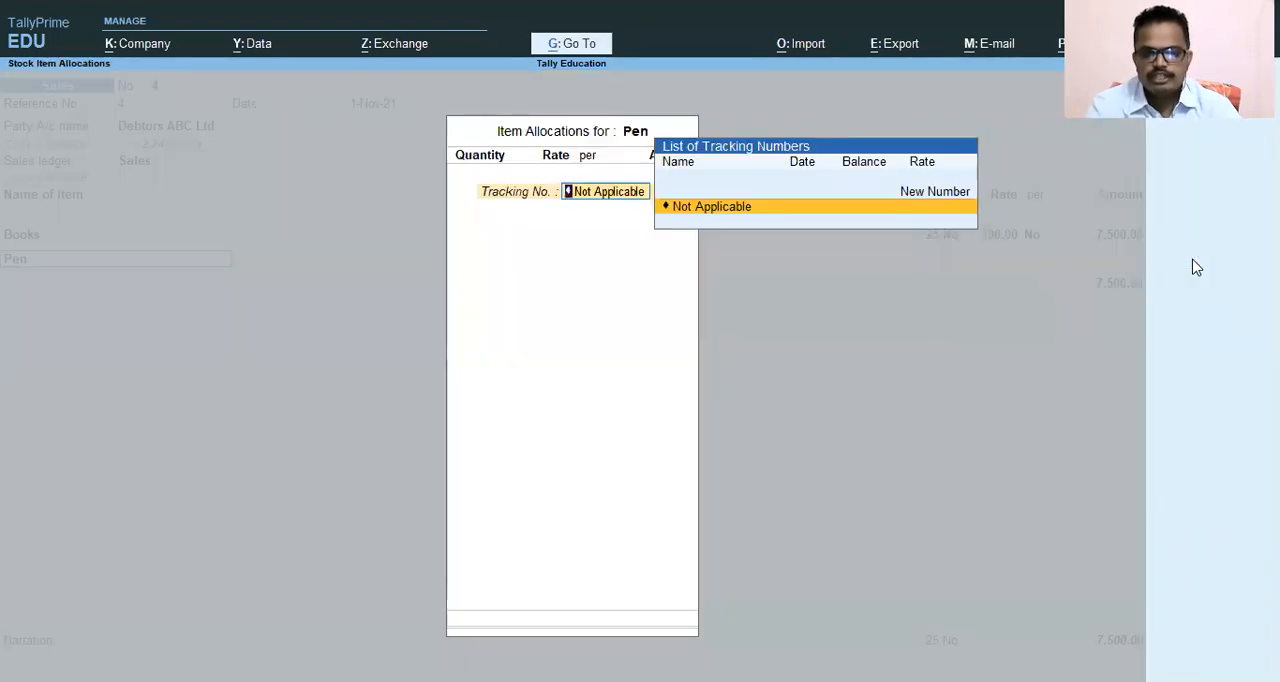
{"action": "key", "text": "Return"}
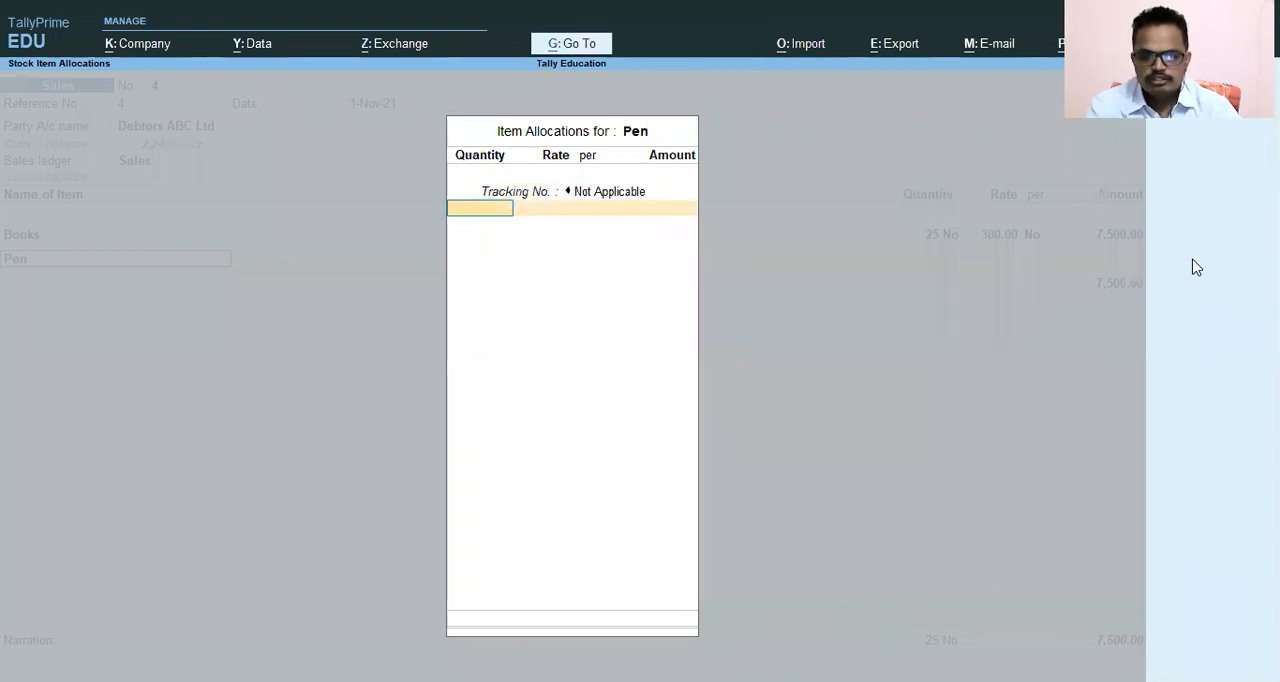
{"action": "type", "text": "10"}
{"action": "key", "text": "Return"}
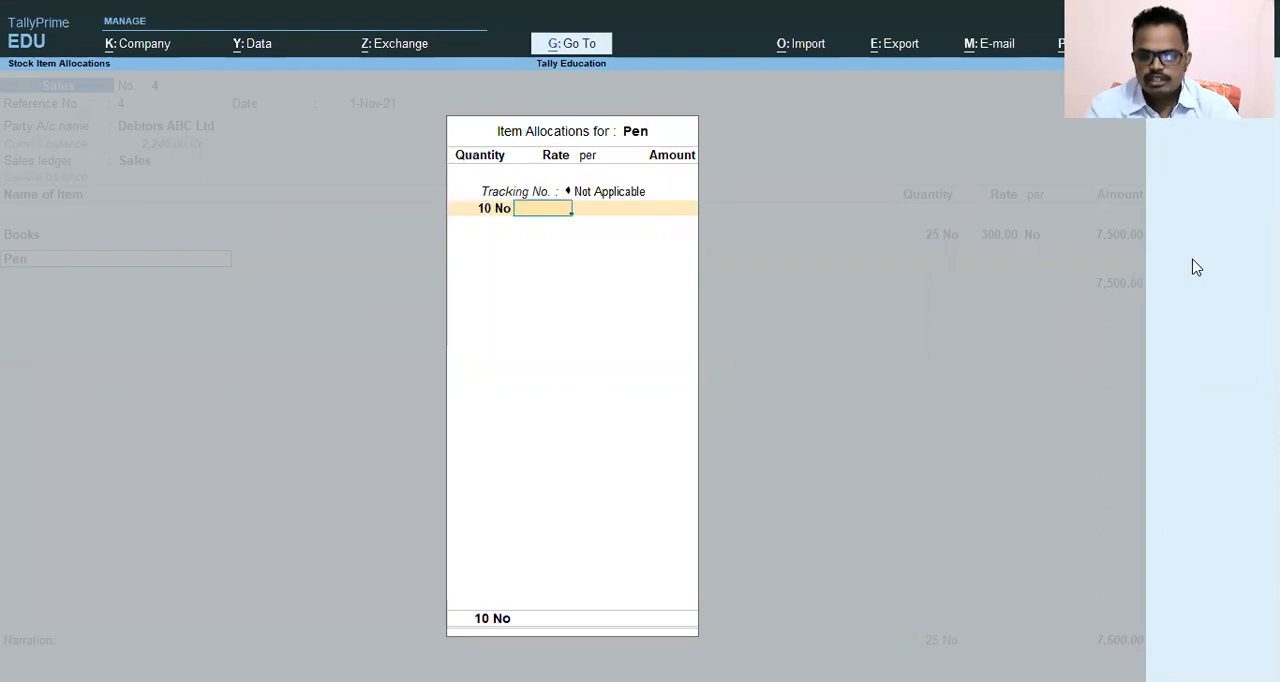
{"action": "type", "text": "12"}
{"action": "key", "text": "Return"}
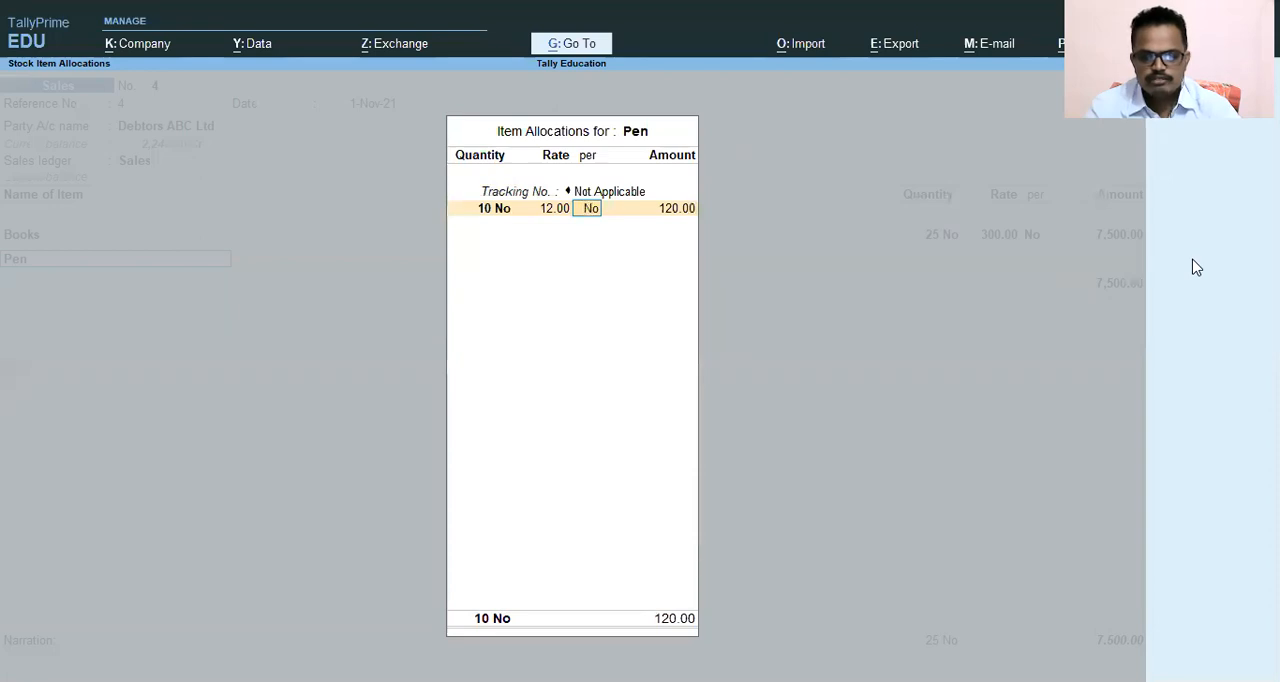
{"action": "key", "text": "Return"}
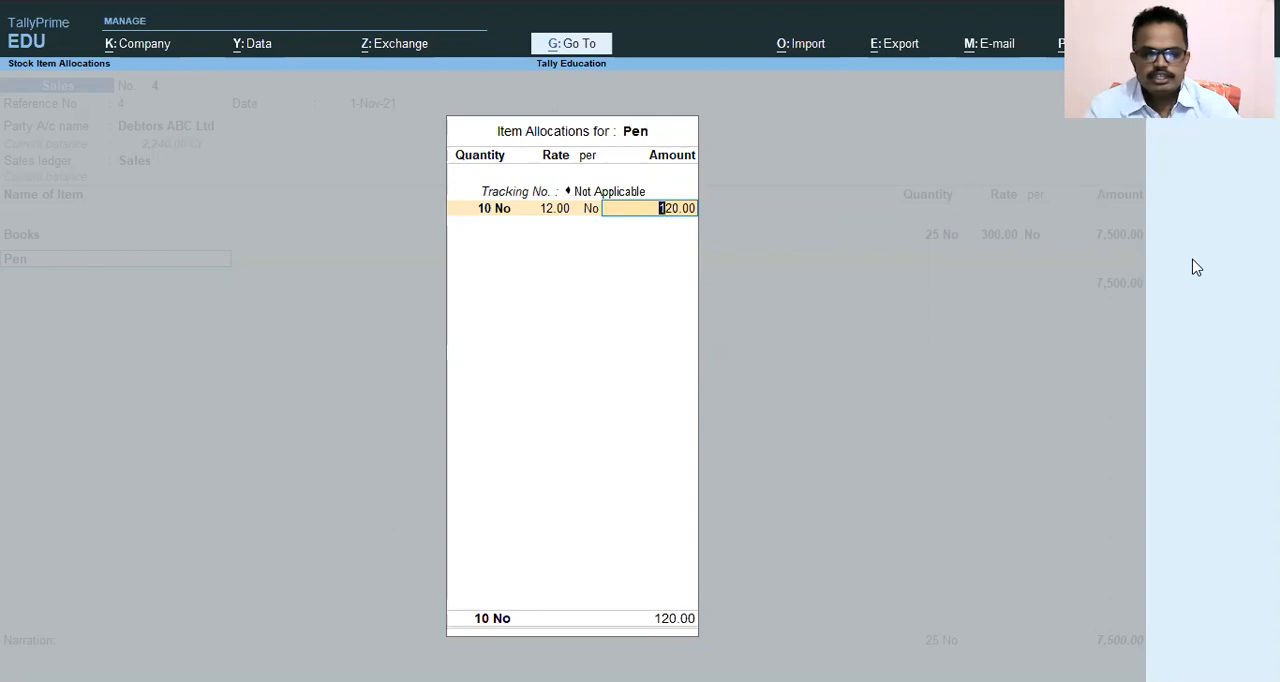
{"action": "key", "text": "Return"}
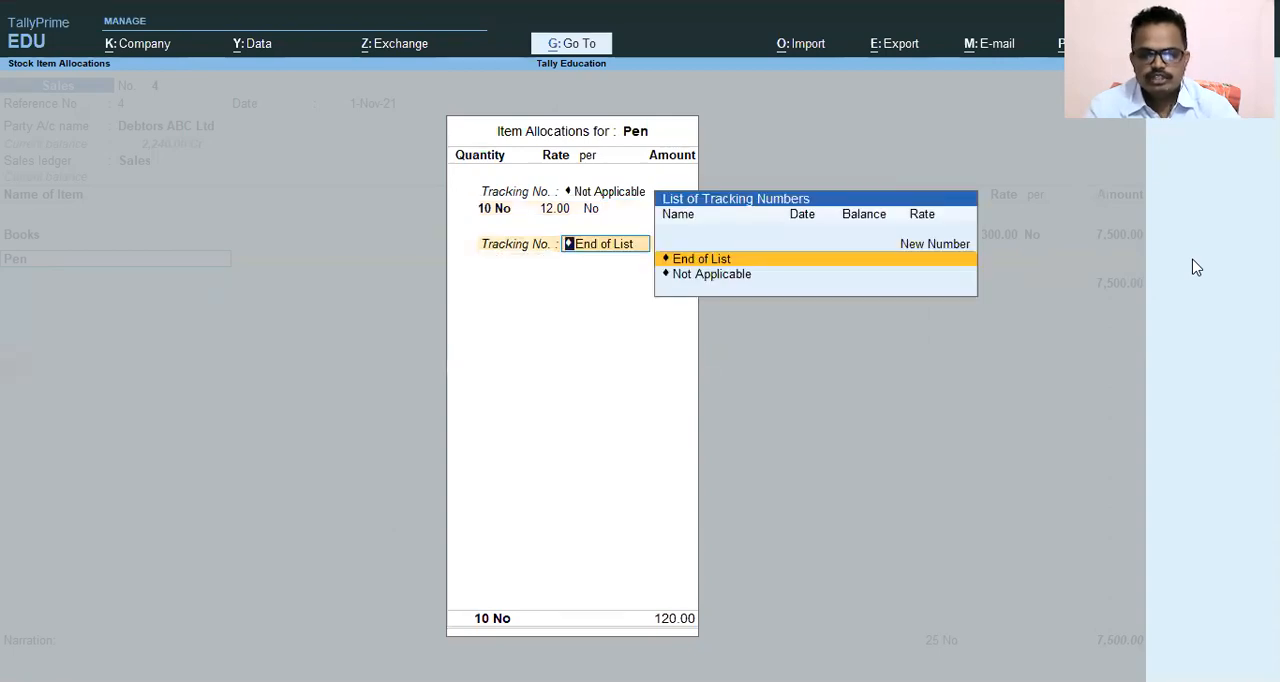
{"action": "key", "text": "Return"}
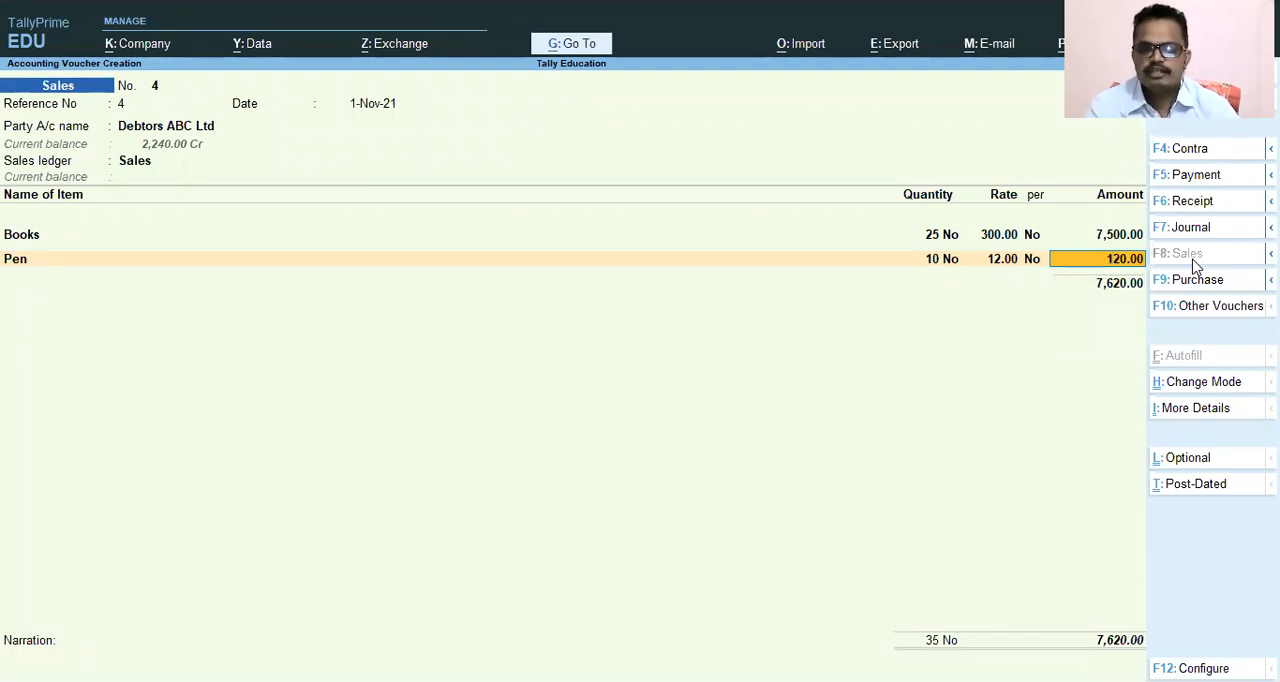
{"action": "key", "text": "Return"}
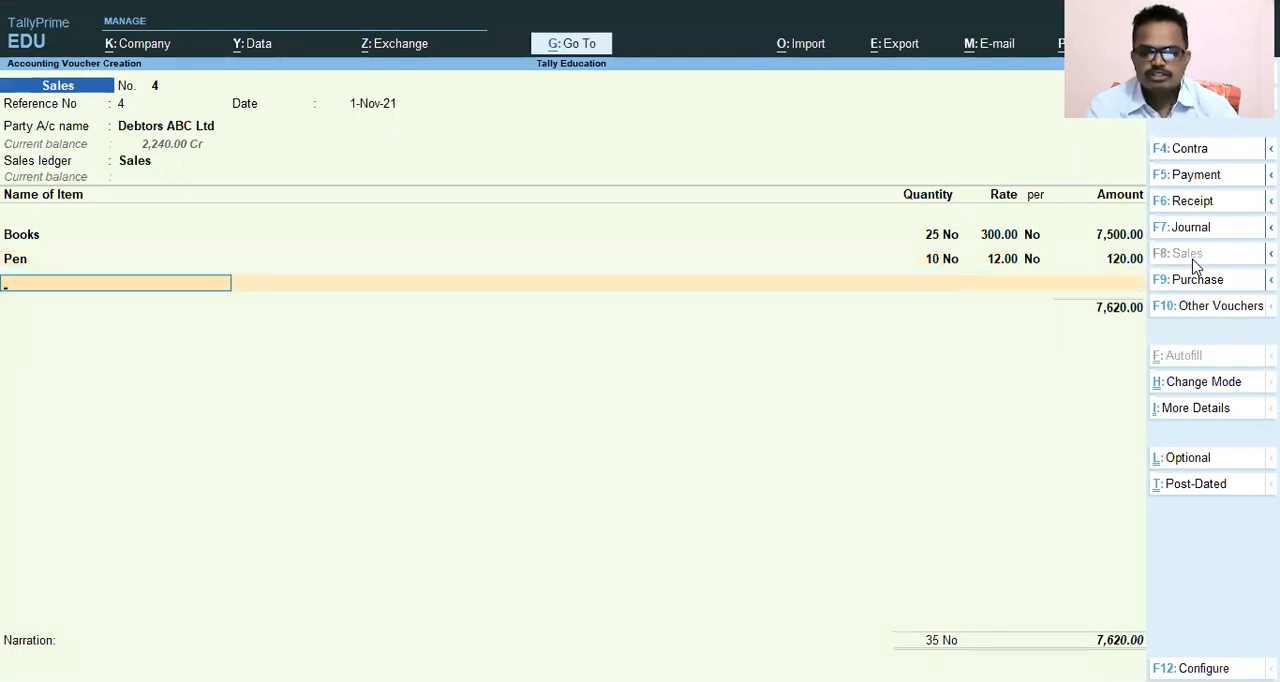
{"action": "key", "text": "Return"}
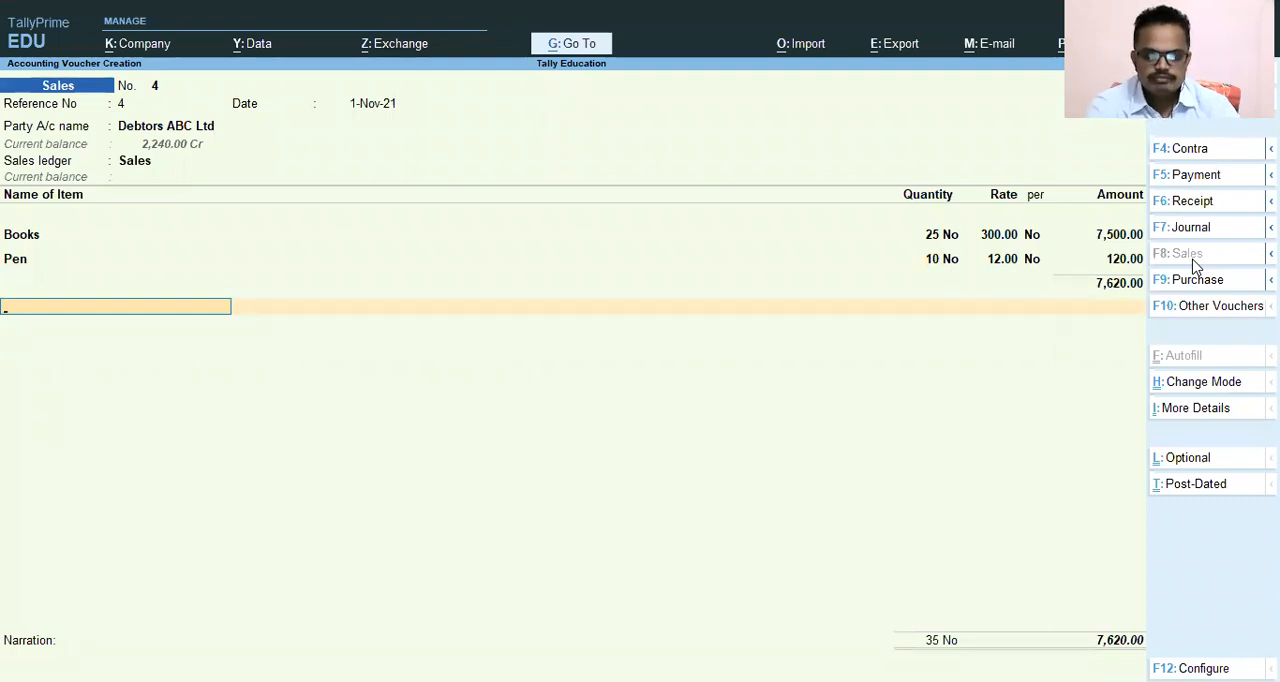
Start creating a new ledger from the voucher's tax line and name it Output CGST 2.5 %, without an alias.
{"action": "type", "text": "Ou"}
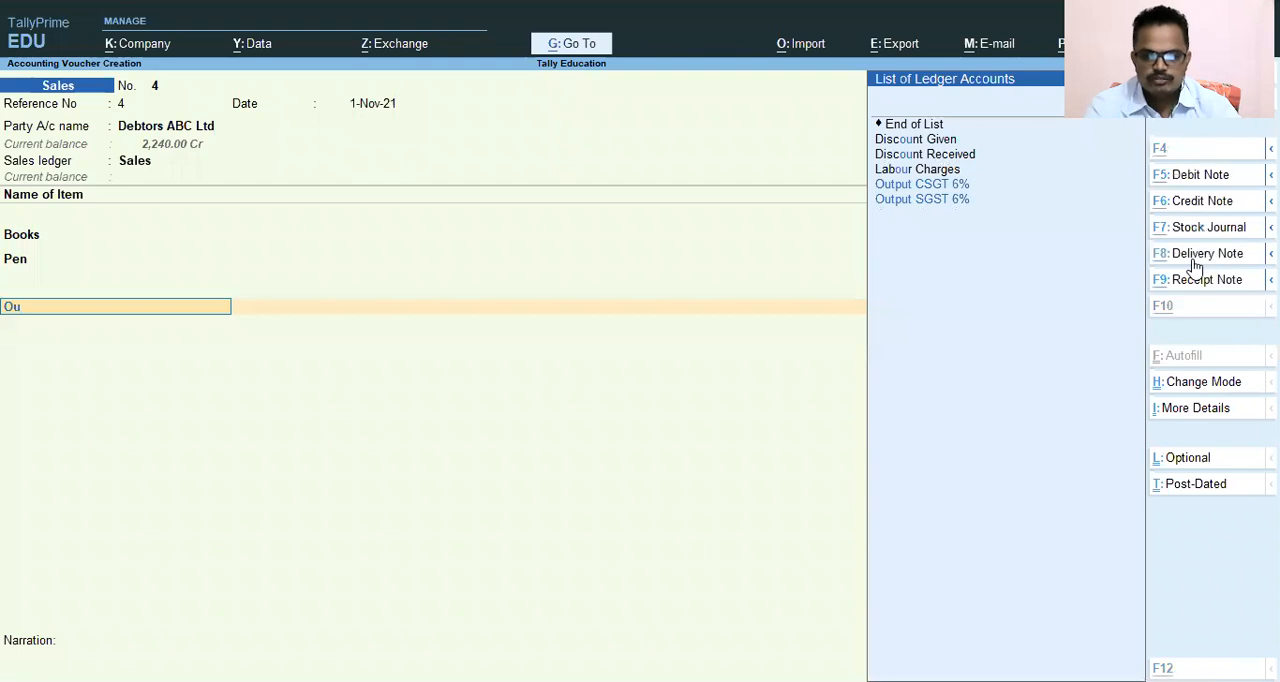
{"action": "key", "text": "alt+c"}
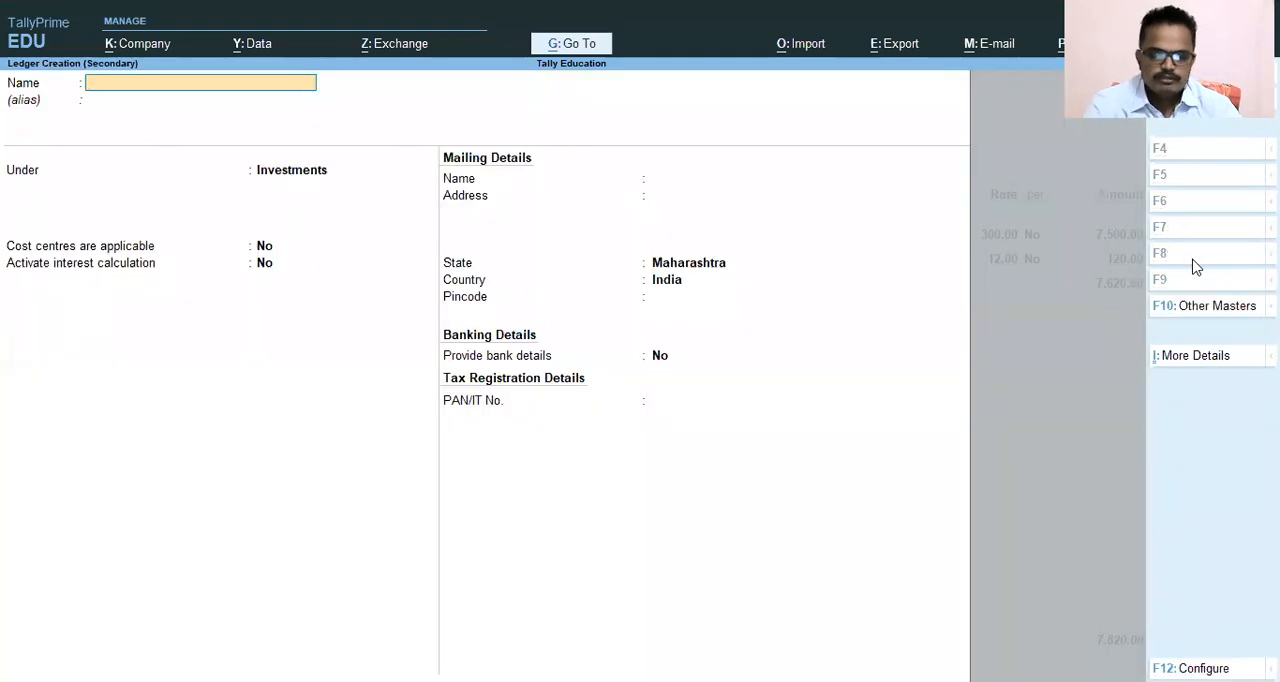
{"action": "type", "text": "Ou"}
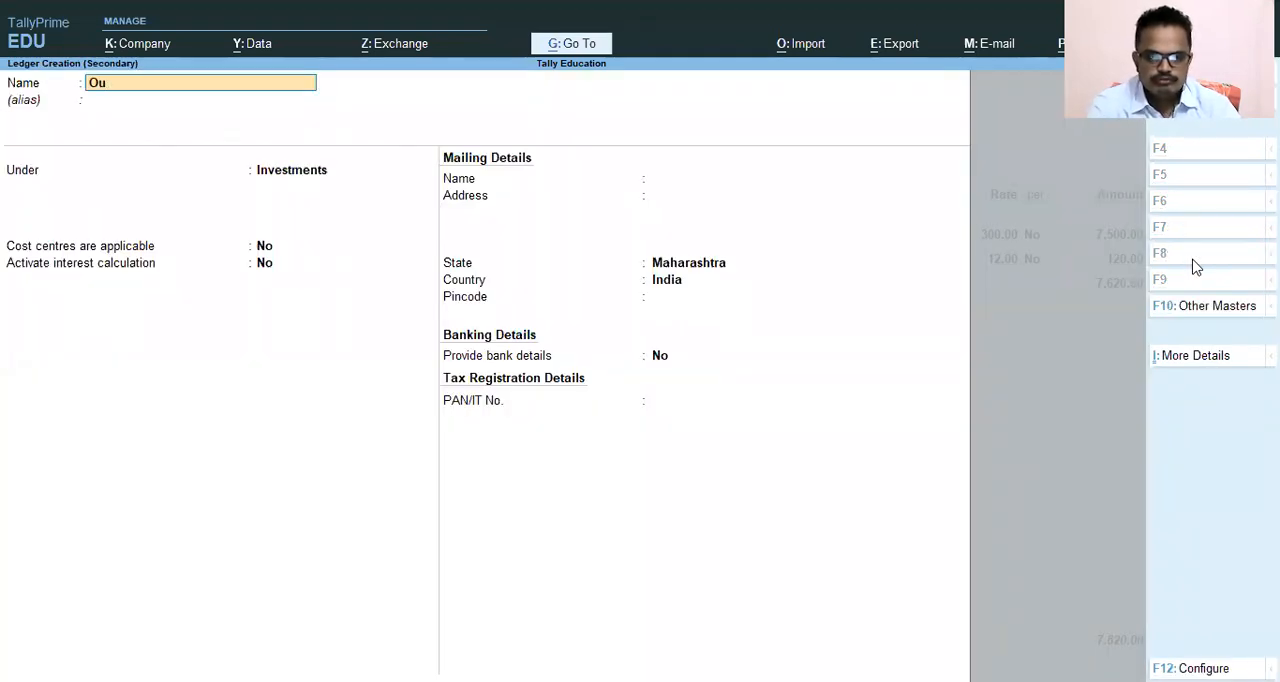
{"action": "type", "text": "t Put"}
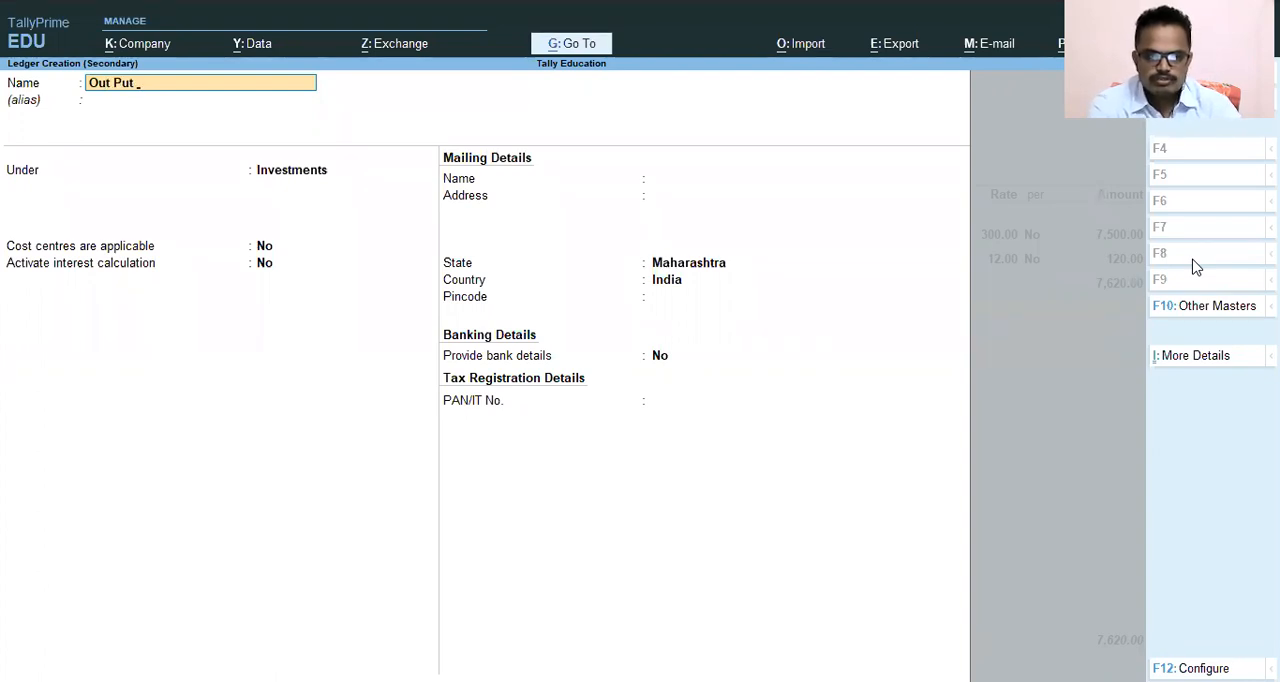
{"action": "key", "text": "BackSpace"}
{"action": "key", "text": "BackSpace"}
{"action": "key", "text": "BackSpace"}
{"action": "key", "text": "BackSpace"}
{"action": "type", "text": "p"}
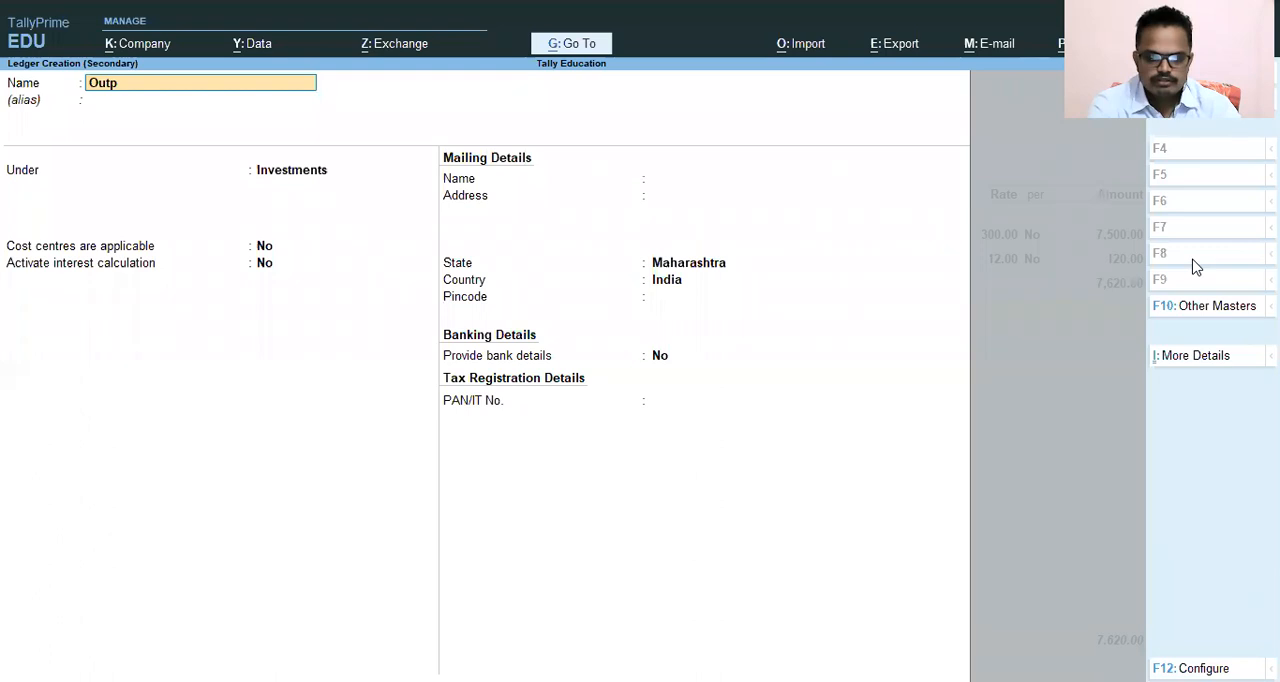
{"action": "type", "text": "ut CG"}
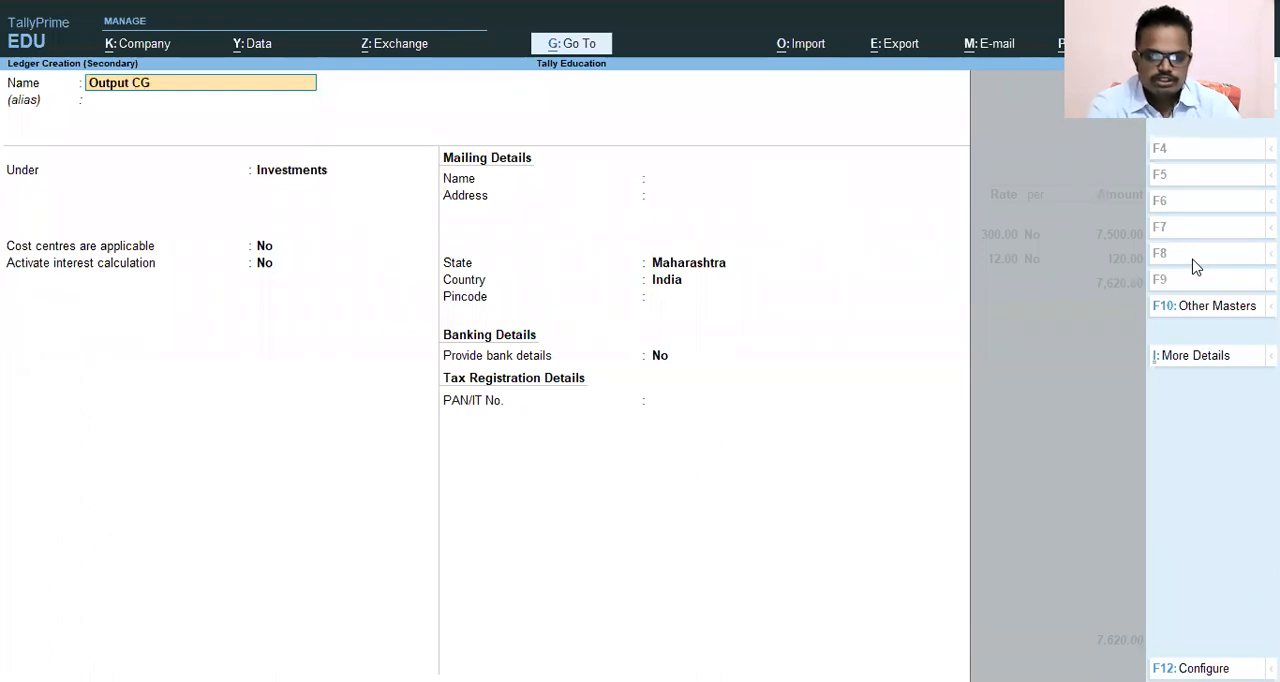
{"action": "type", "text": "ST 2.5 %"}
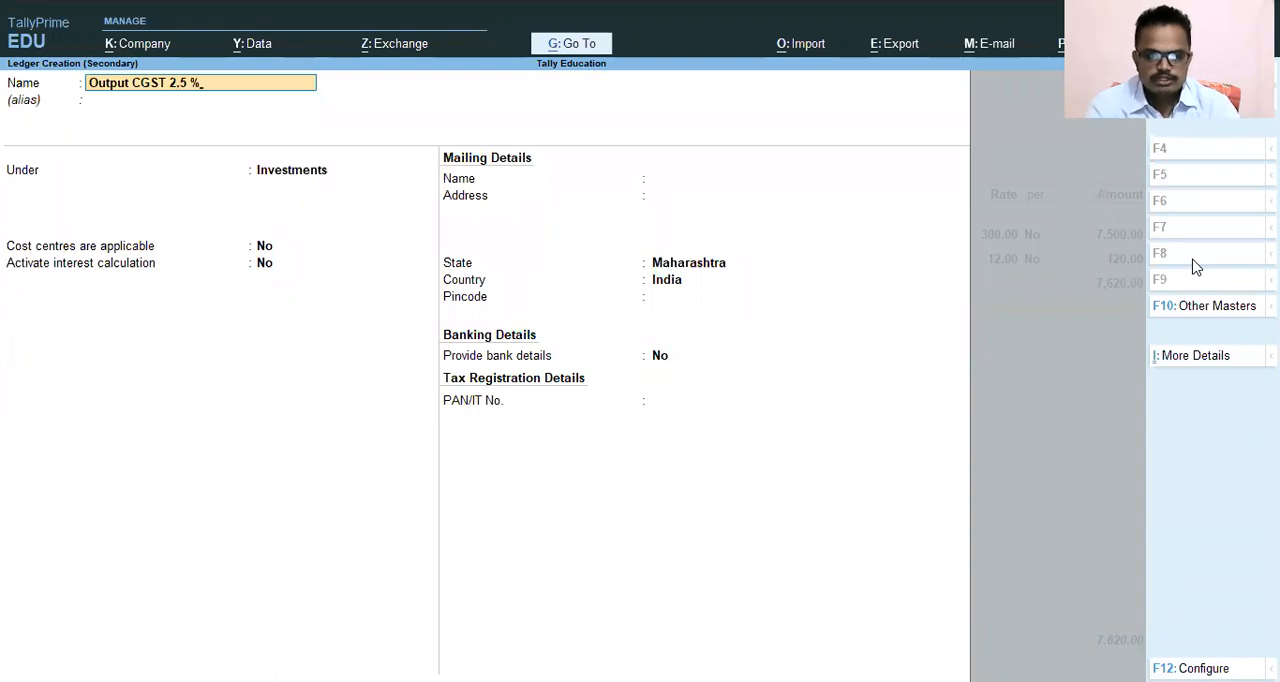
{"action": "key", "text": "Return"}
{"action": "key", "text": "Return"}
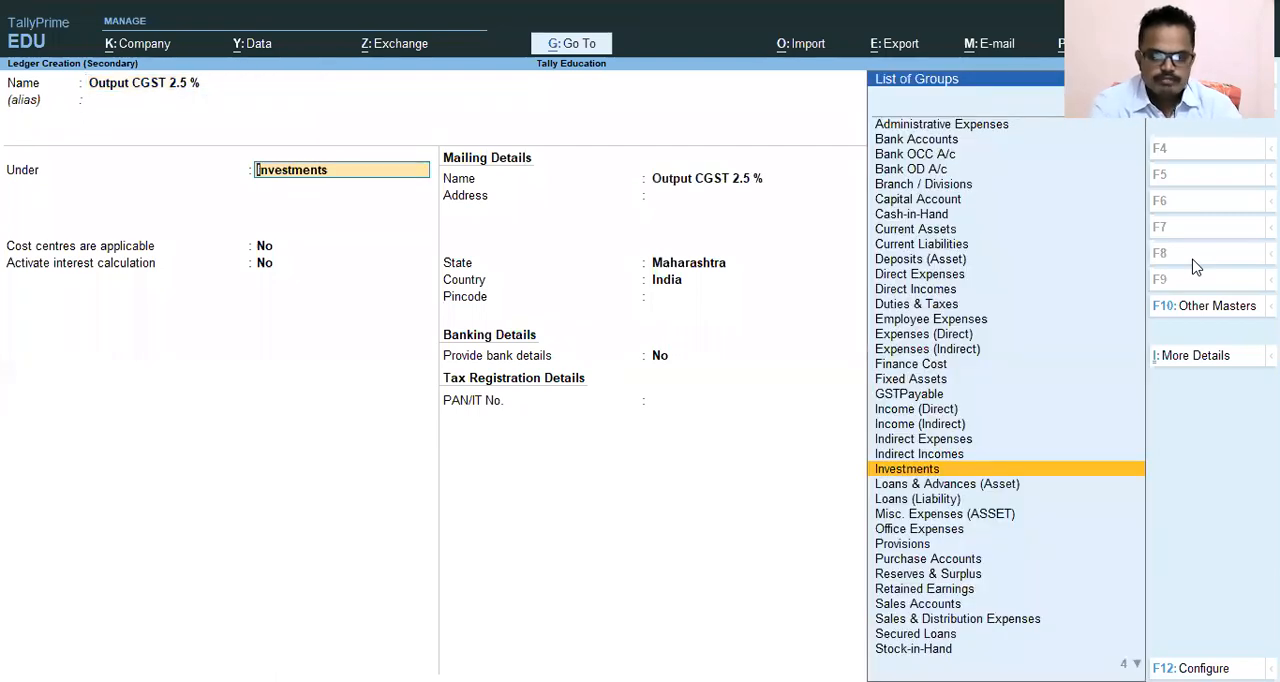
Place the new ledger under GSTPayable with GST as its type of duty/tax and Central Tax as its tax type.
{"action": "type", "text": "Gst"}
{"action": "key", "text": "Return"}
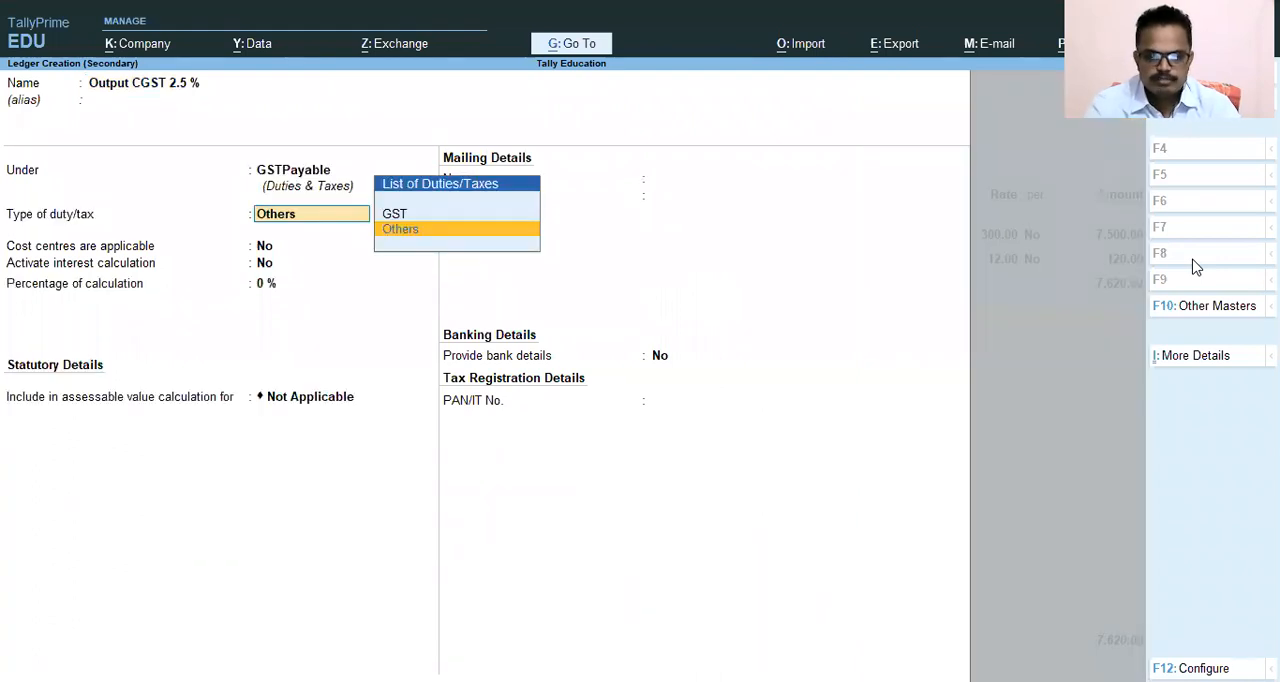
{"action": "key", "text": "Up"}
{"action": "key", "text": "Return"}
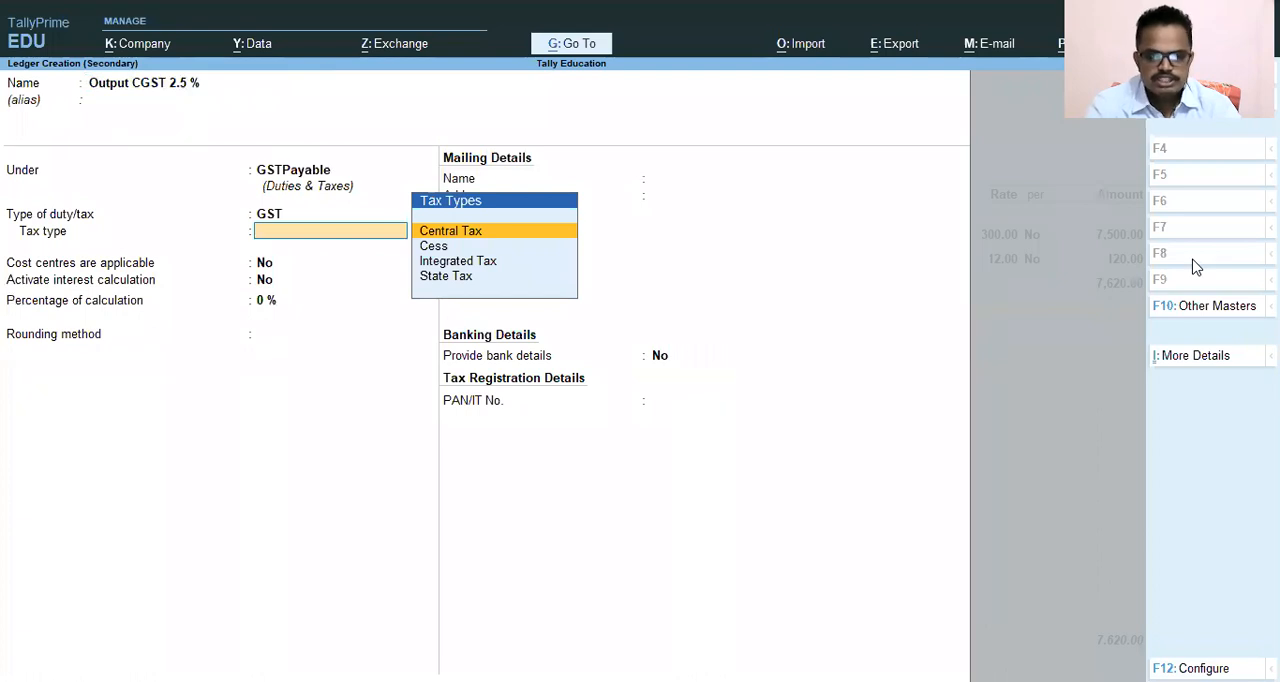
{"action": "key", "text": "Return"}
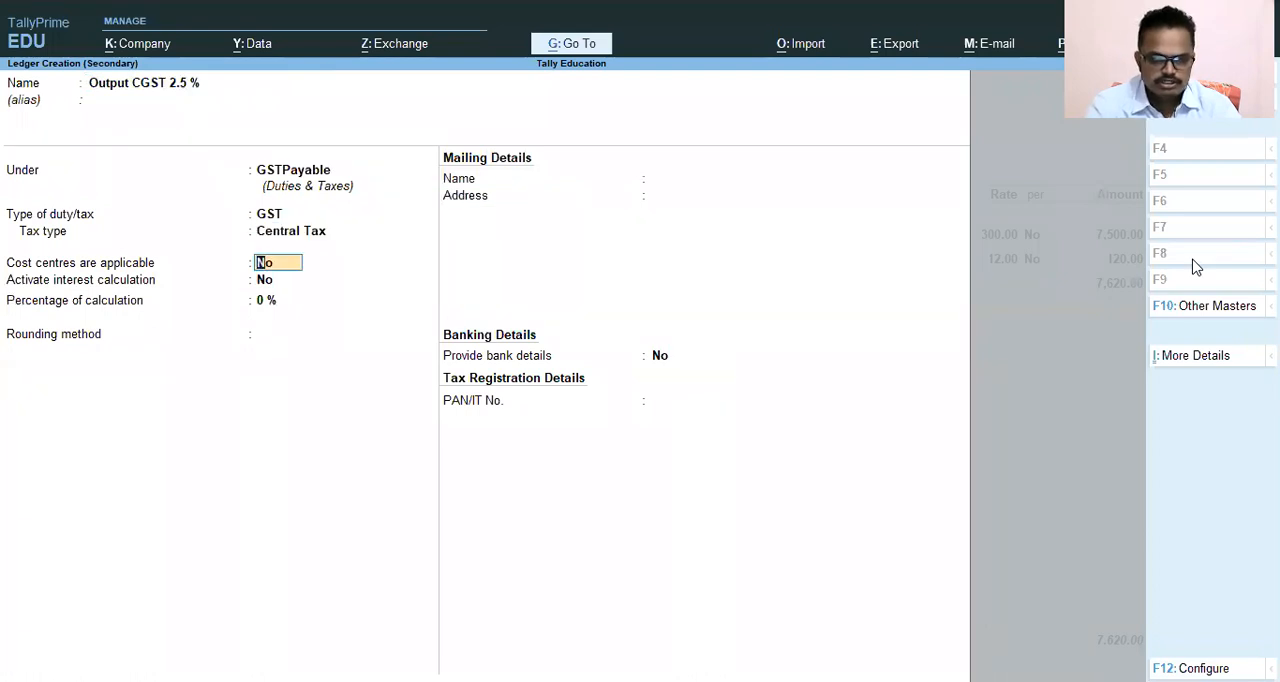
Set the ledger's percentage of calculation to 2.5 %, save it with the other defaults, and accept its tax line in the voucher.
{"action": "key", "text": "Return"}
{"action": "key", "text": "Return"}
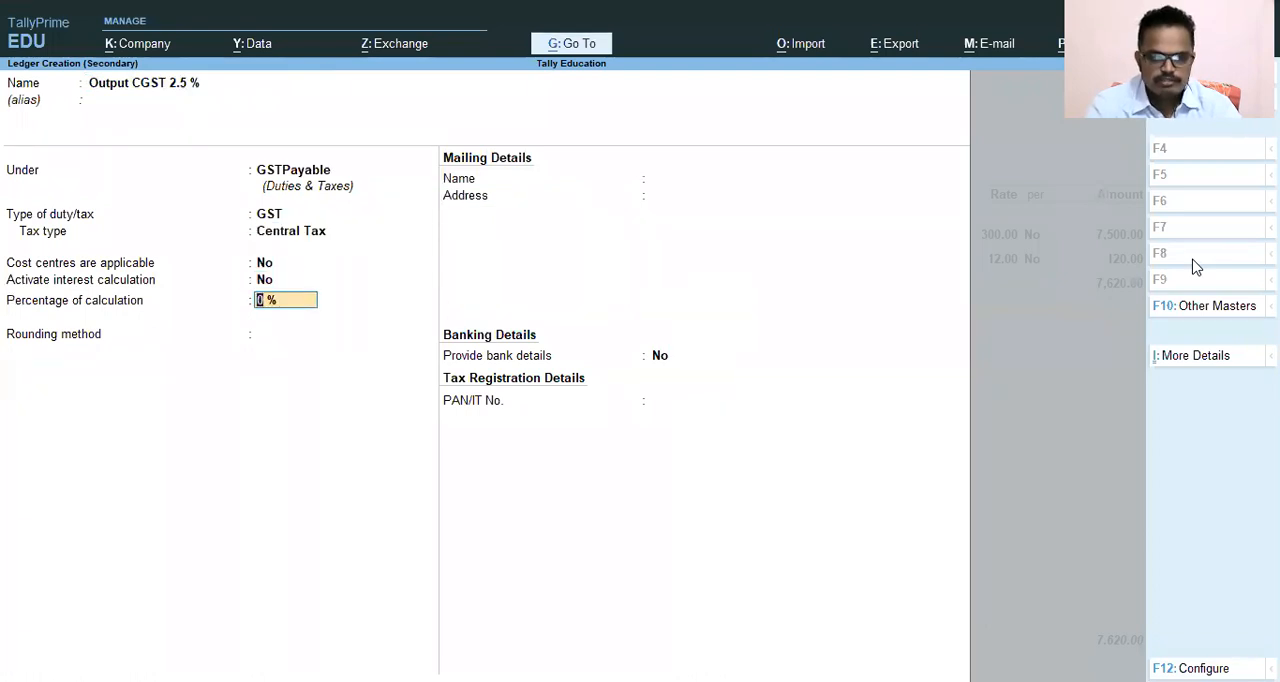
{"action": "type", "text": "2.5"}
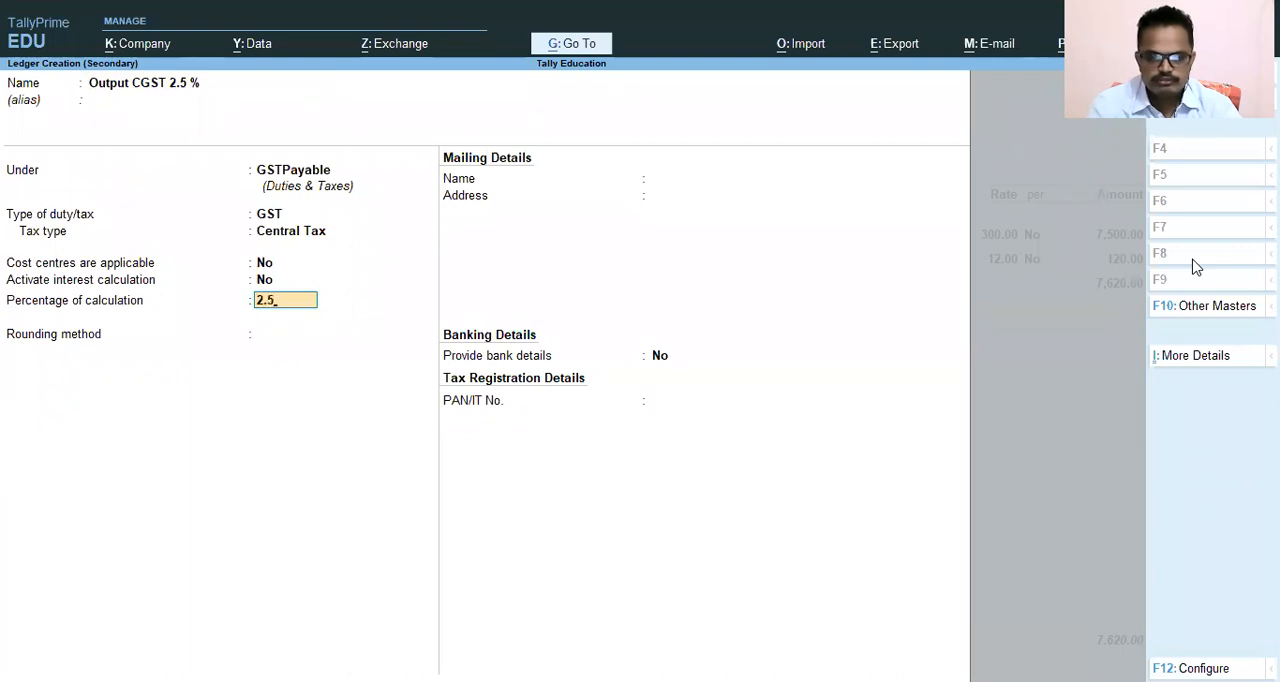
{"action": "key", "text": "Return"}
{"action": "key", "text": "Return"}
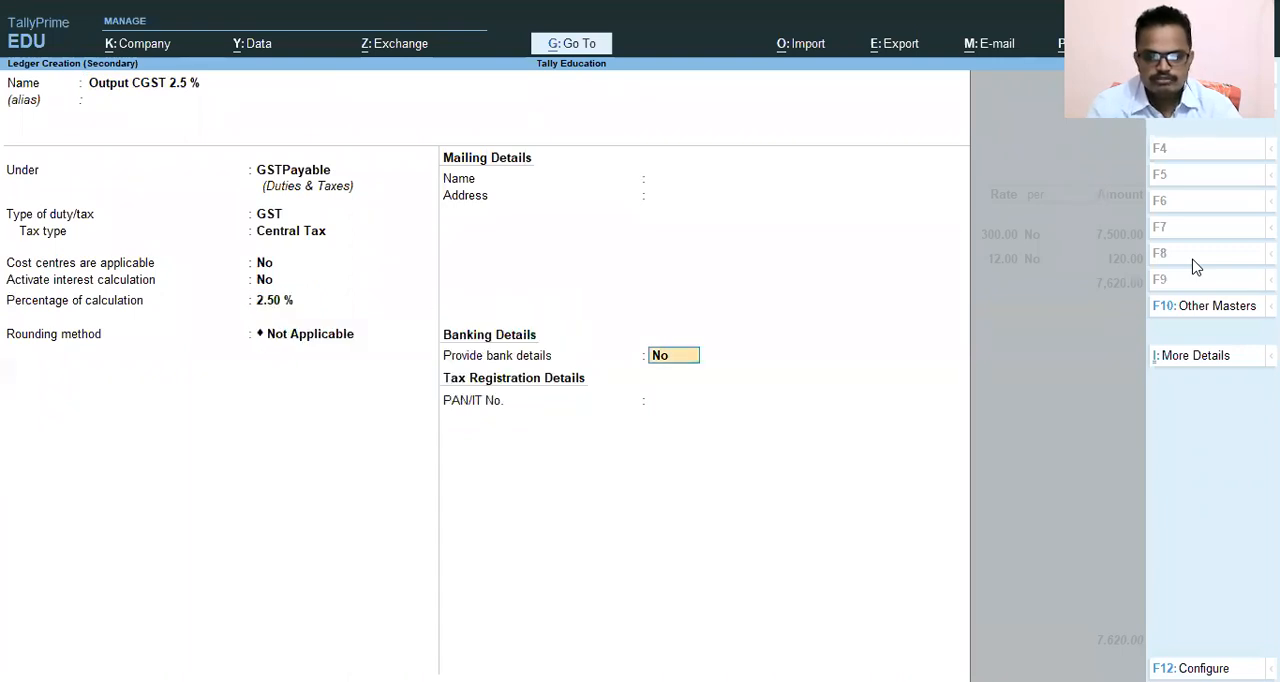
{"action": "key", "text": "Return"}
{"action": "key", "text": "Return"}
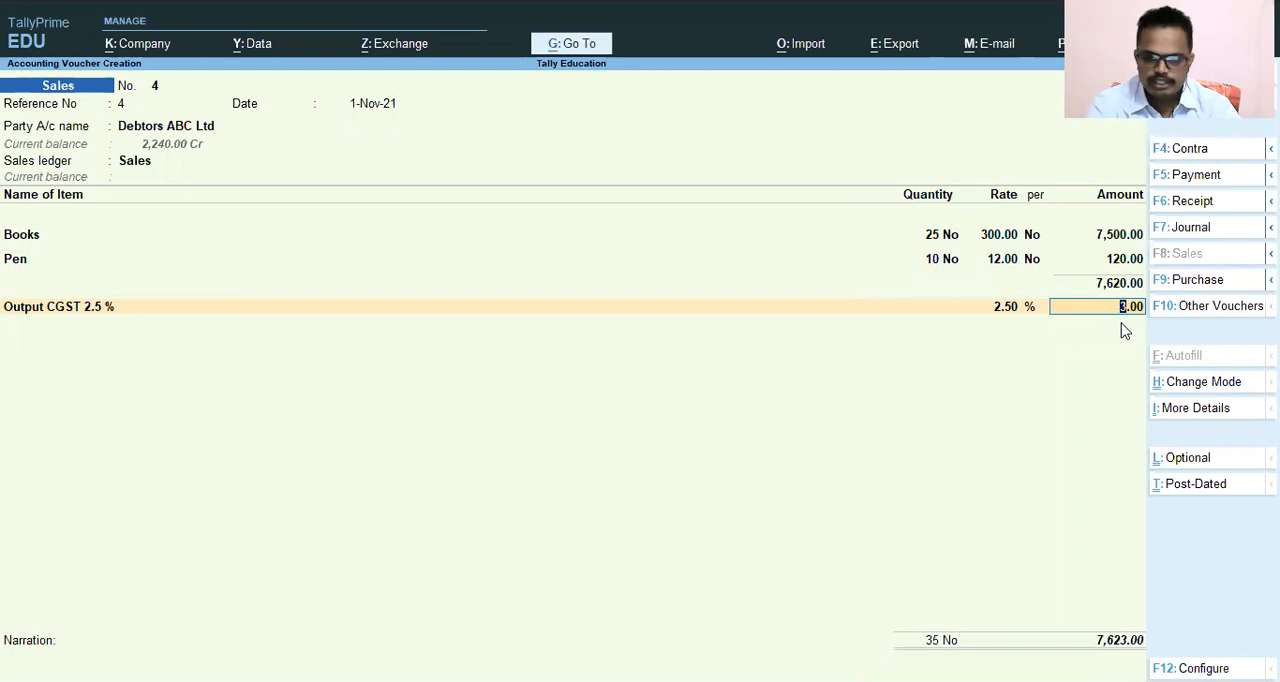
{"action": "key", "text": "Return"}
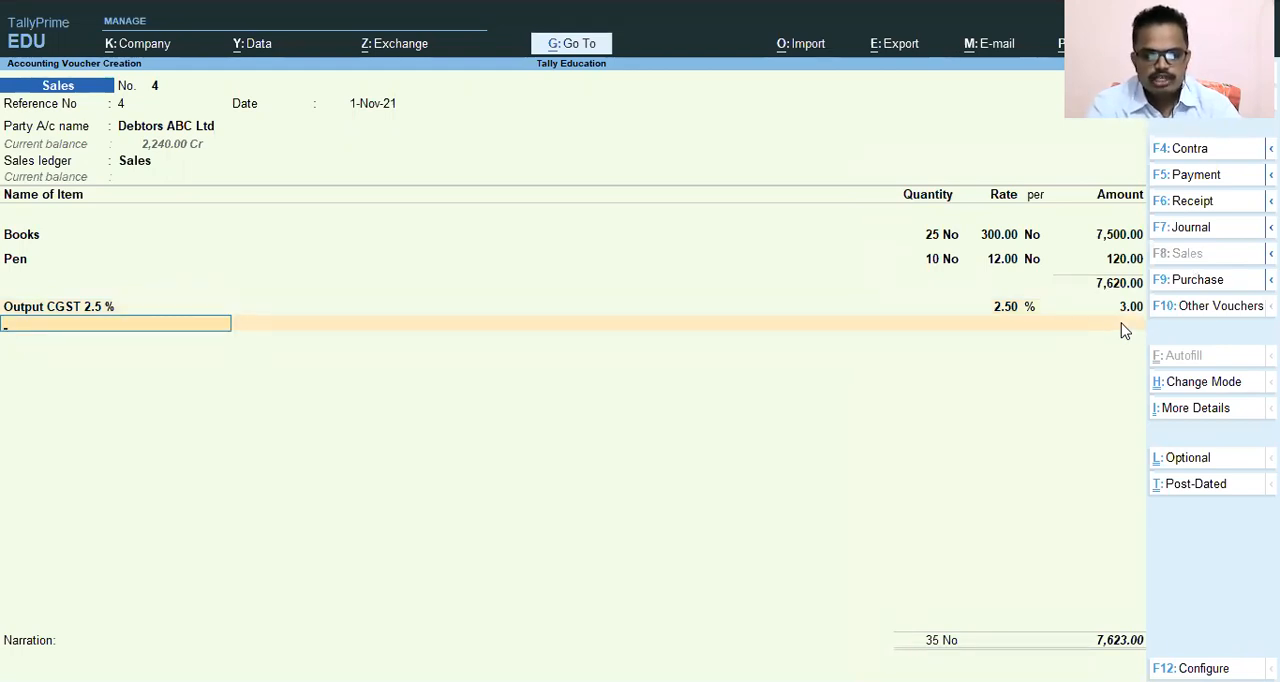
Start creating another ledger from the voucher's next tax line and name it Output SGST 2.5 %, without an alias.
{"action": "key", "text": "alt"}
{"action": "key", "text": "alt+c"}
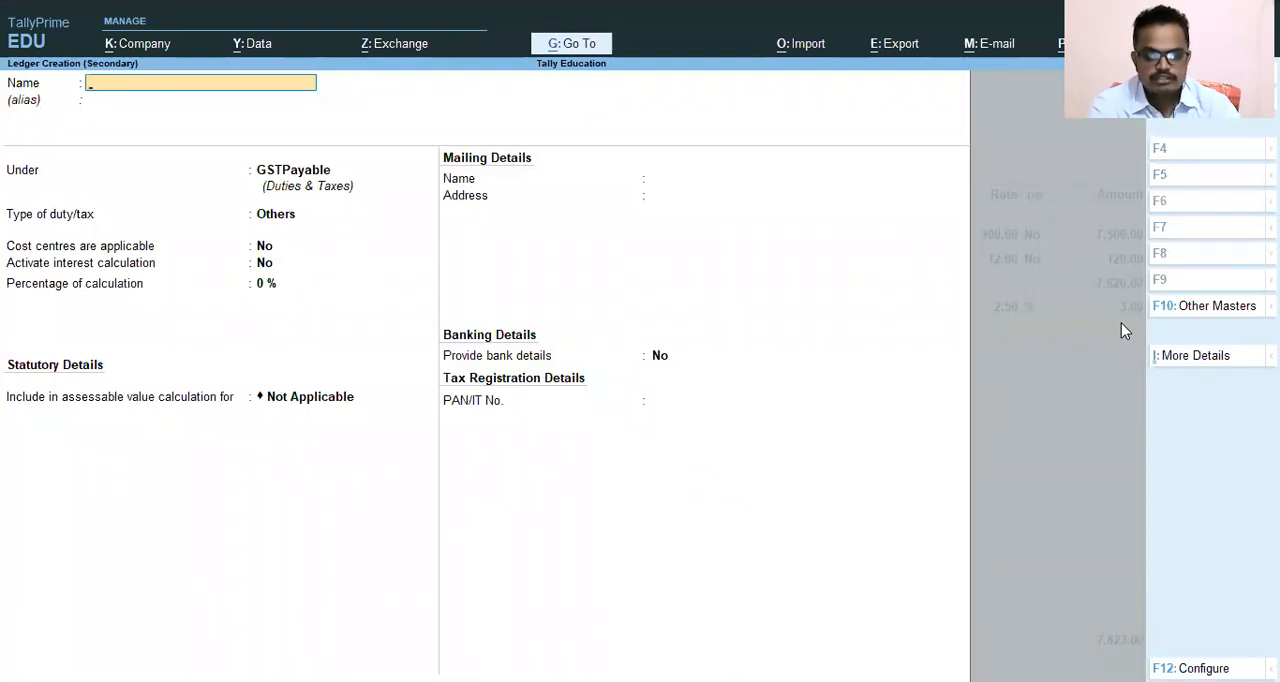
{"action": "type", "text": "Out U"}
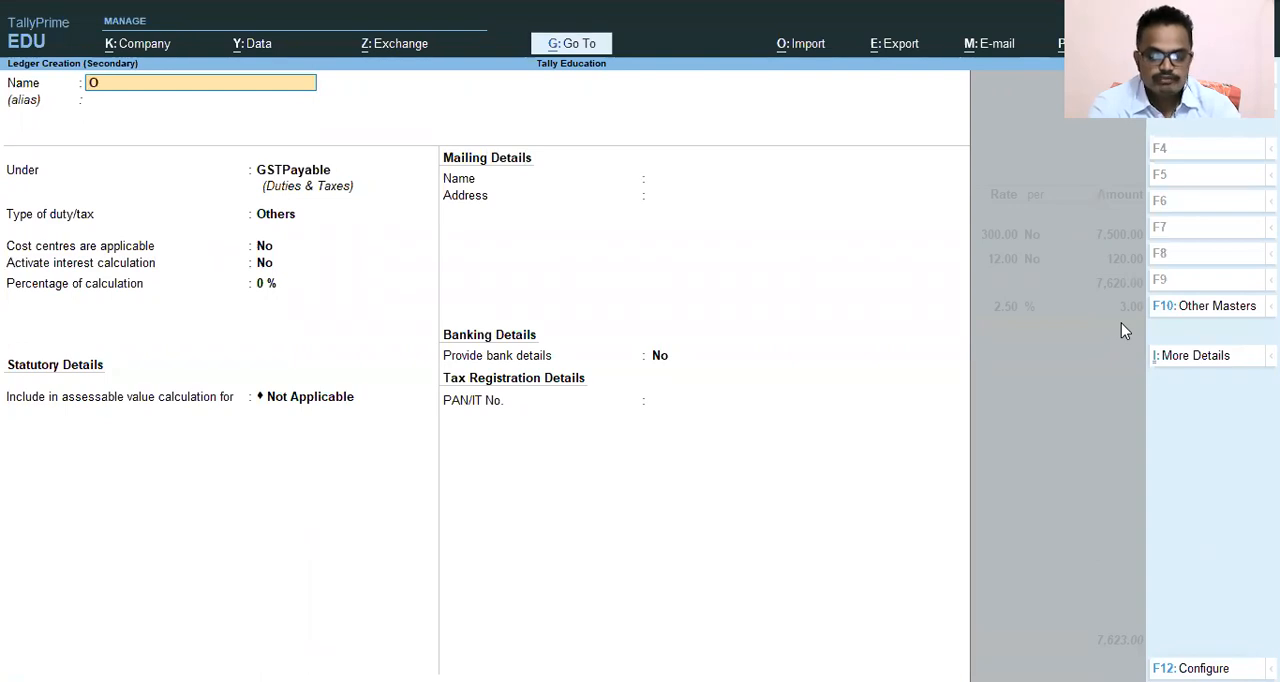
{"action": "key", "text": "BackSpace"}
{"action": "key", "text": "BackSpace"}
{"action": "type", "text": "put 2.5 %"}
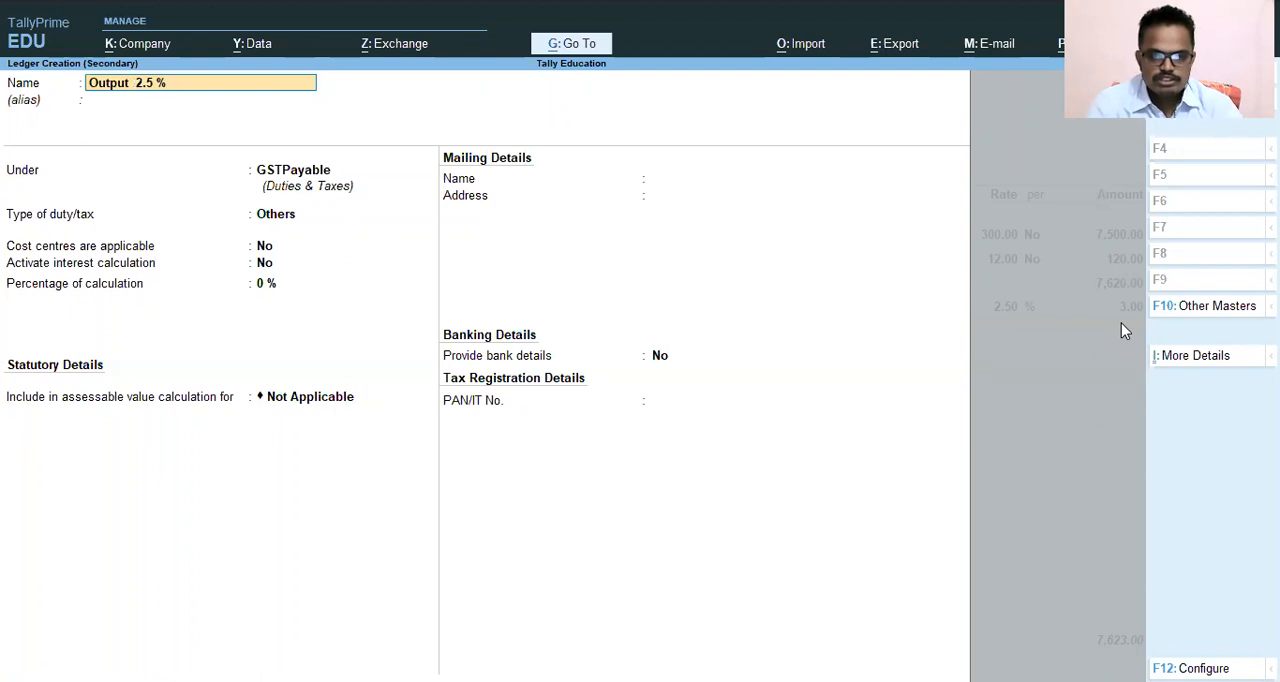
{"action": "type", "text": " SGST"}
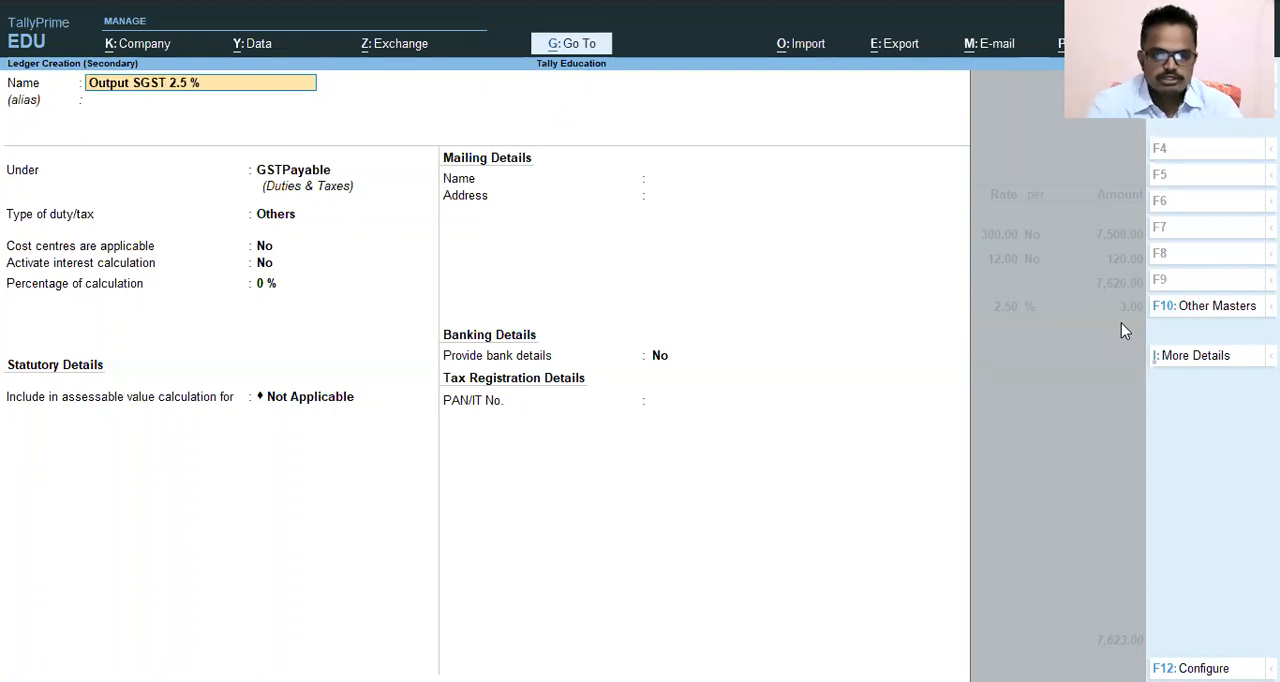
{"action": "key", "text": "Return"}
Place the SGST ledger under GSTPayable with GST as its type of duty/tax and State Tax as its tax type.
{"action": "key", "text": "Return"}
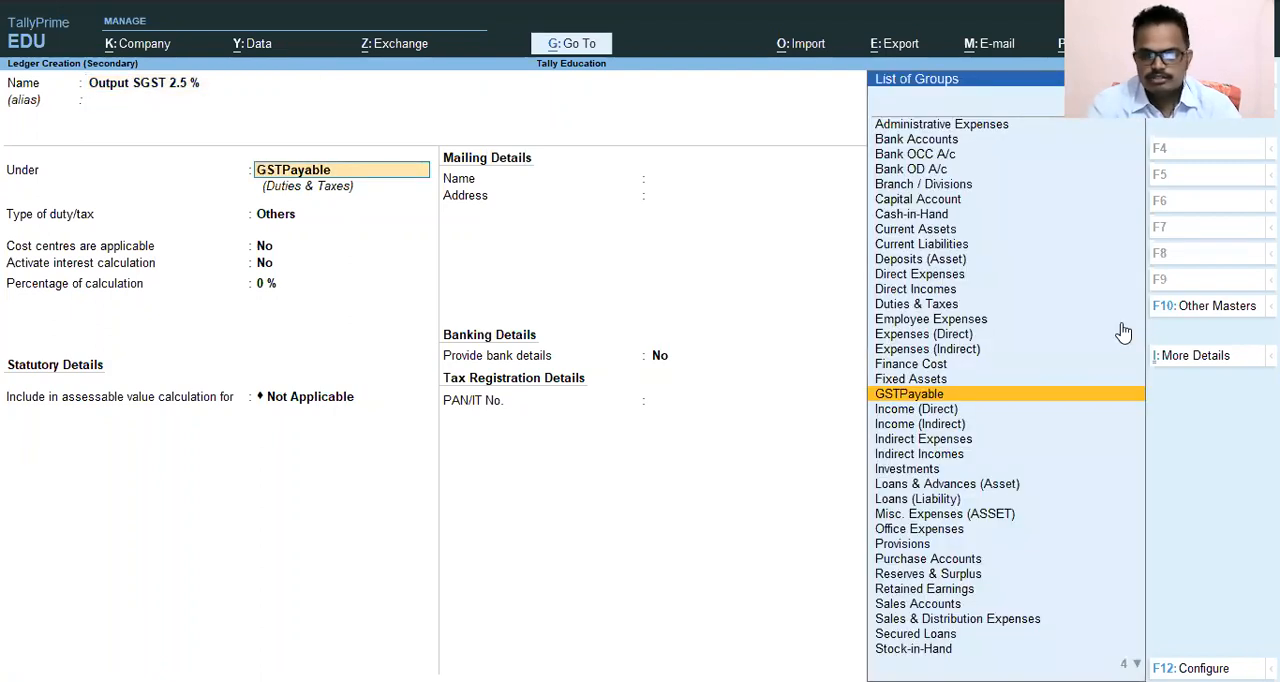
{"action": "key", "text": "Return"}
{"action": "key", "text": "Up"}
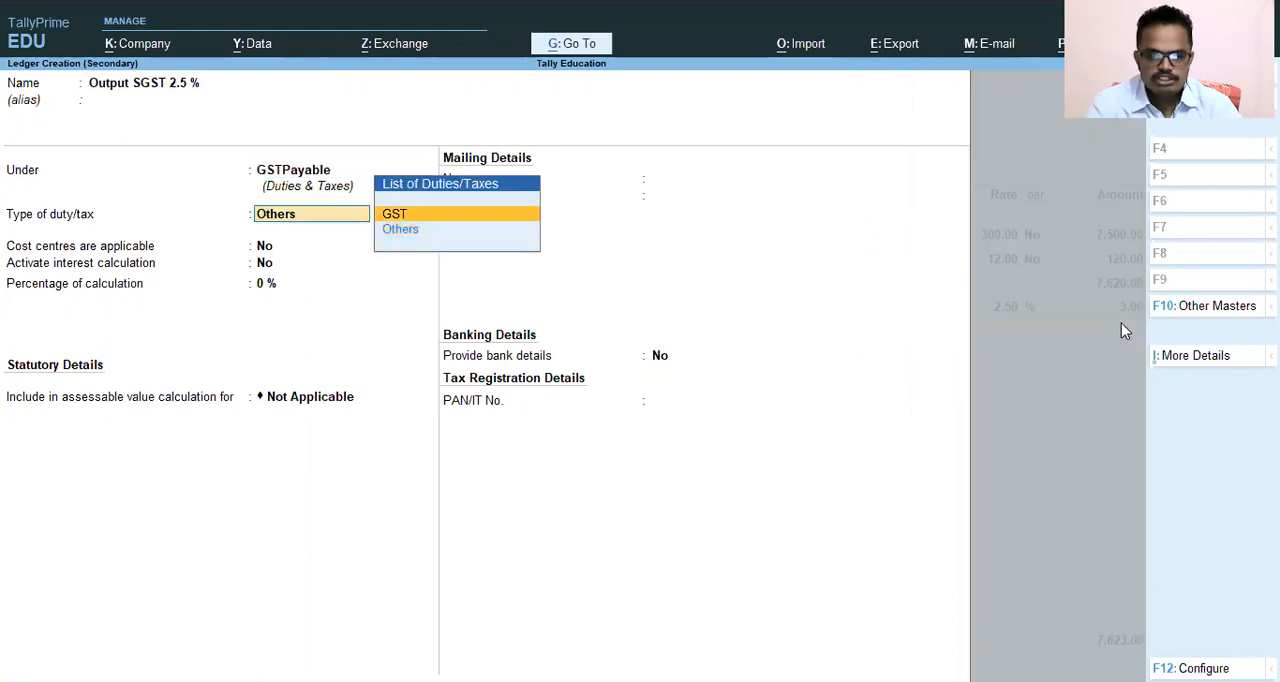
{"action": "key", "text": "Return"}
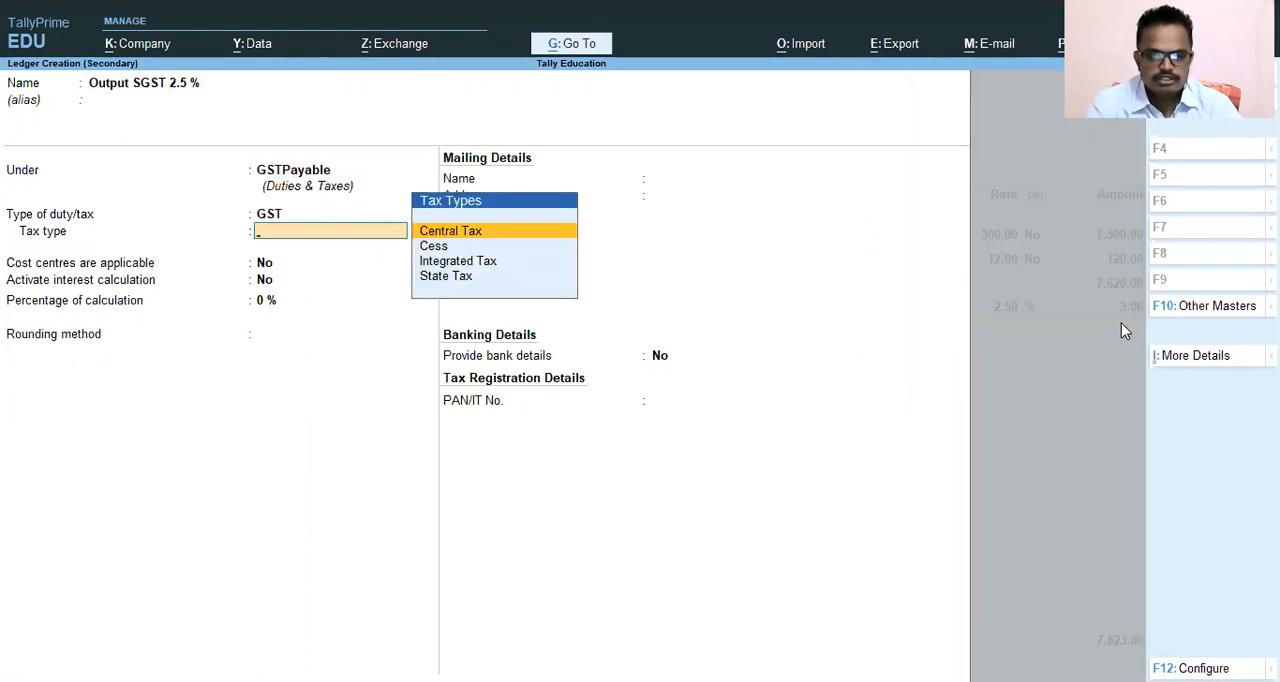
{"action": "key", "text": "Down"}
{"action": "key", "text": "Down"}
{"action": "key", "text": "Down"}
{"action": "key", "text": "Return"}
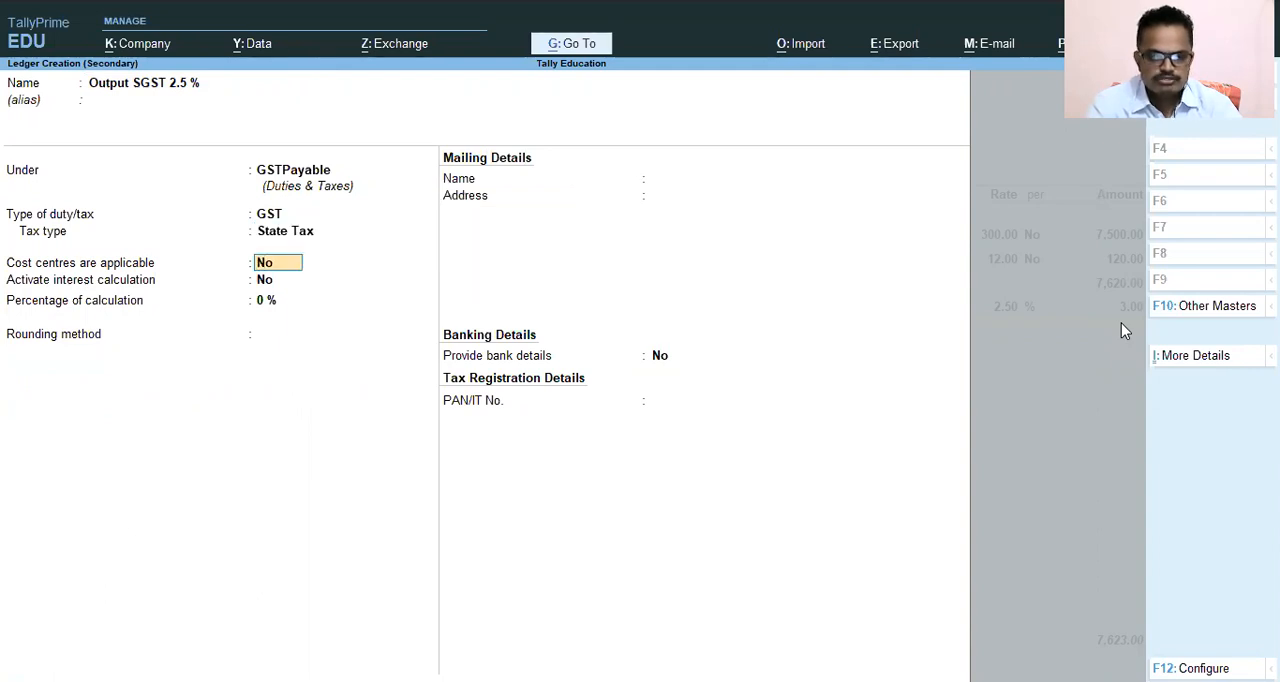
Set the SGST ledger's percentage of calculation to 2.5 % with rounding Not Applicable, save it, and accept its tax line in the voucher.
{"action": "key", "text": "Return"}
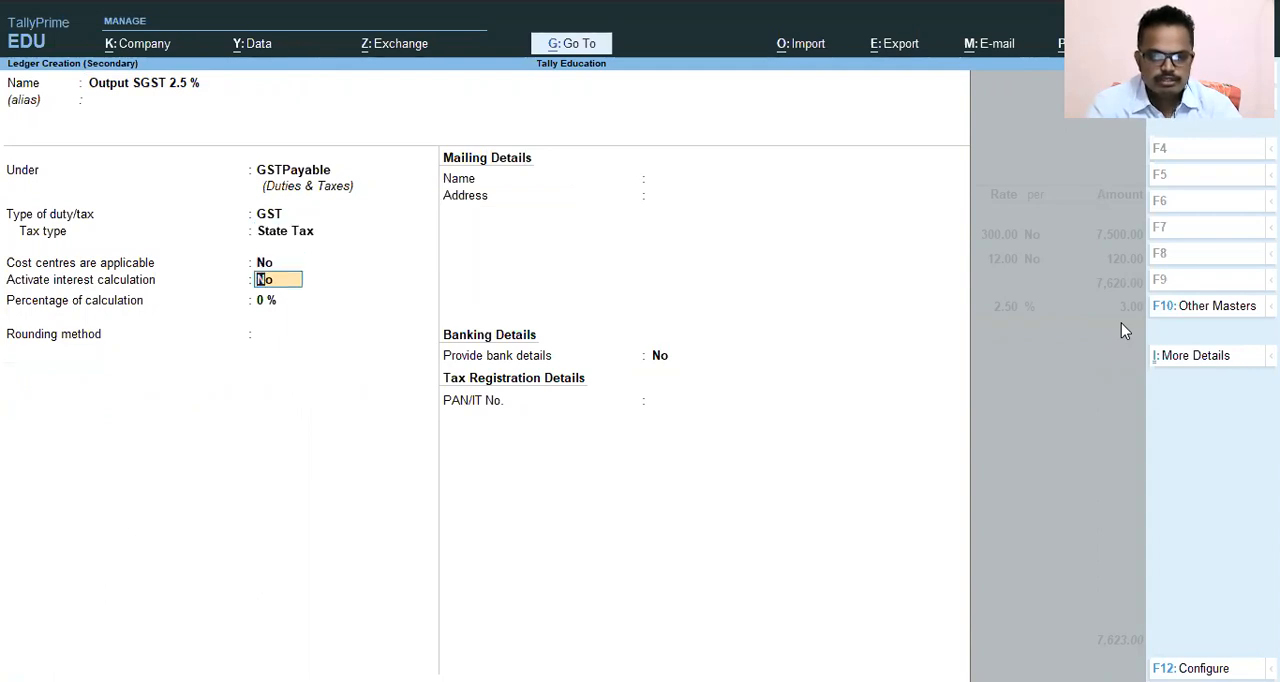
{"action": "key", "text": "Return"}
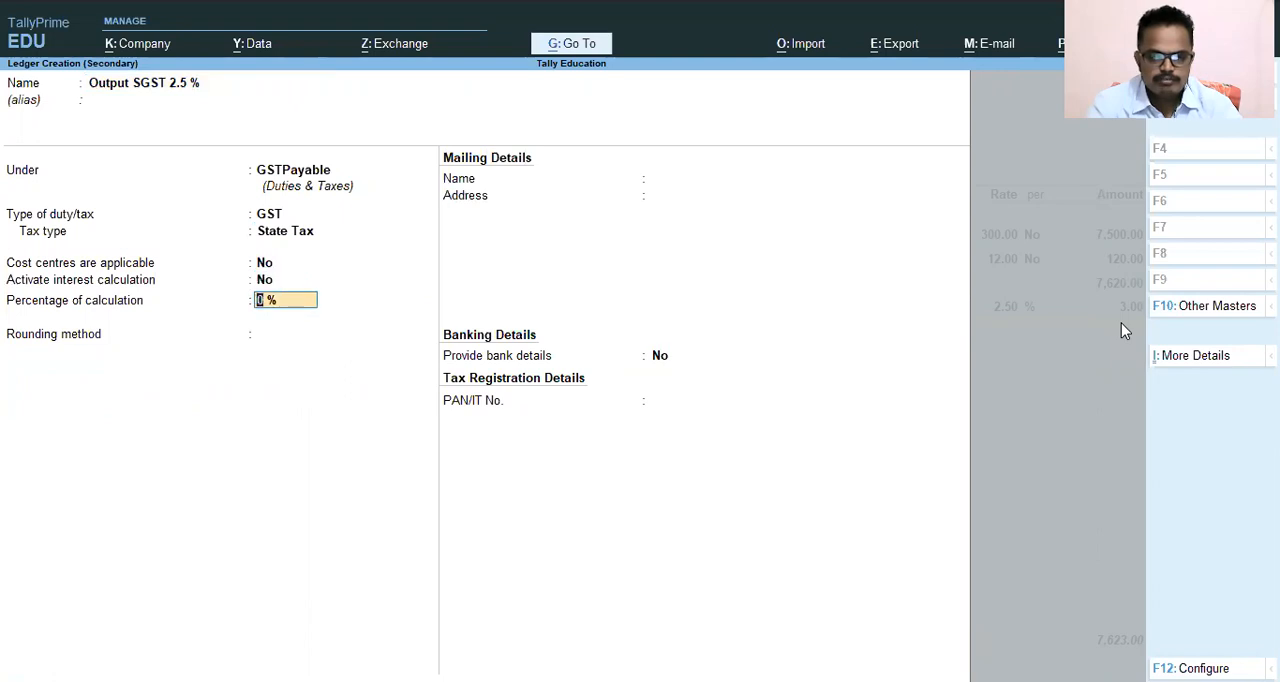
{"action": "type", "text": "2.5"}
{"action": "key", "text": "Return"}
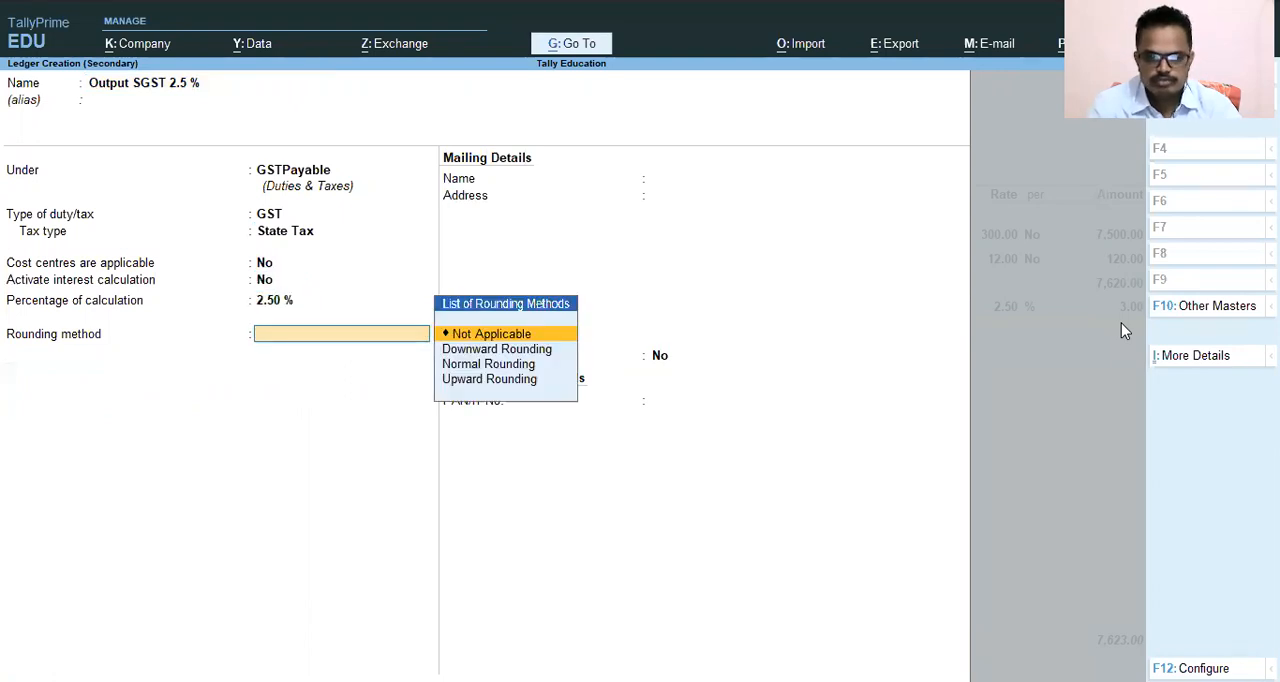
{"action": "key", "text": "Return"}
{"action": "key", "text": "Return"}
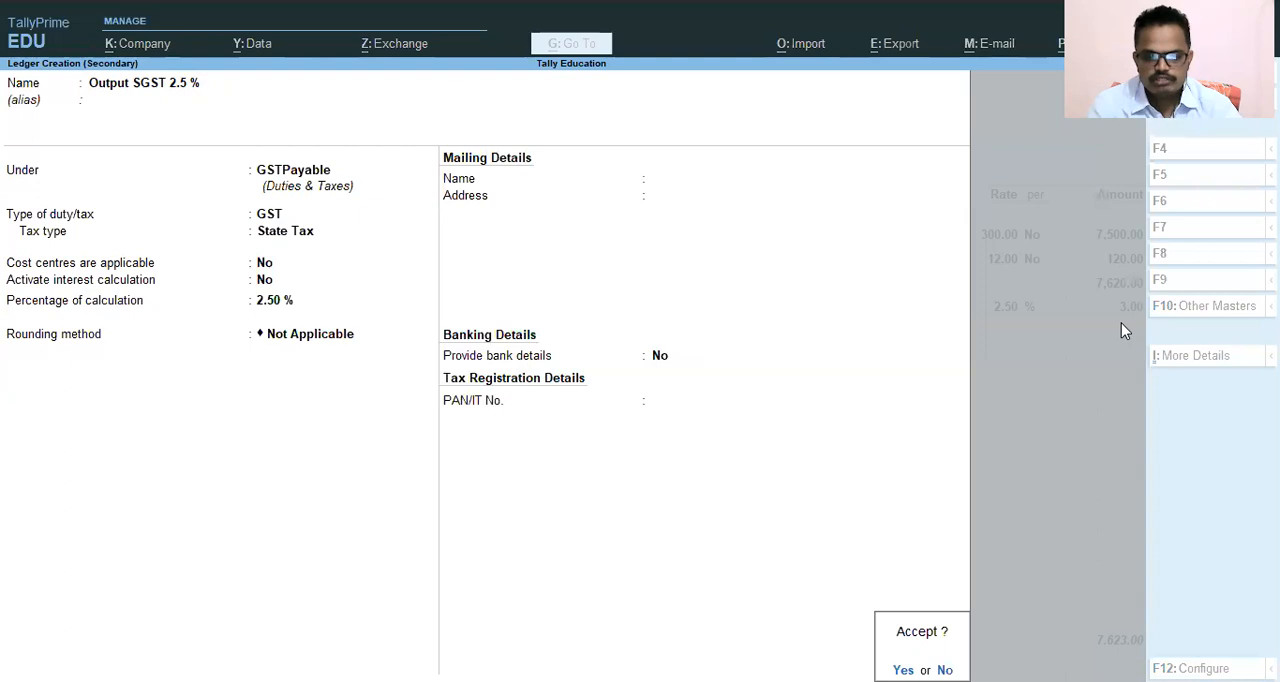
{"action": "key", "text": "Return"}
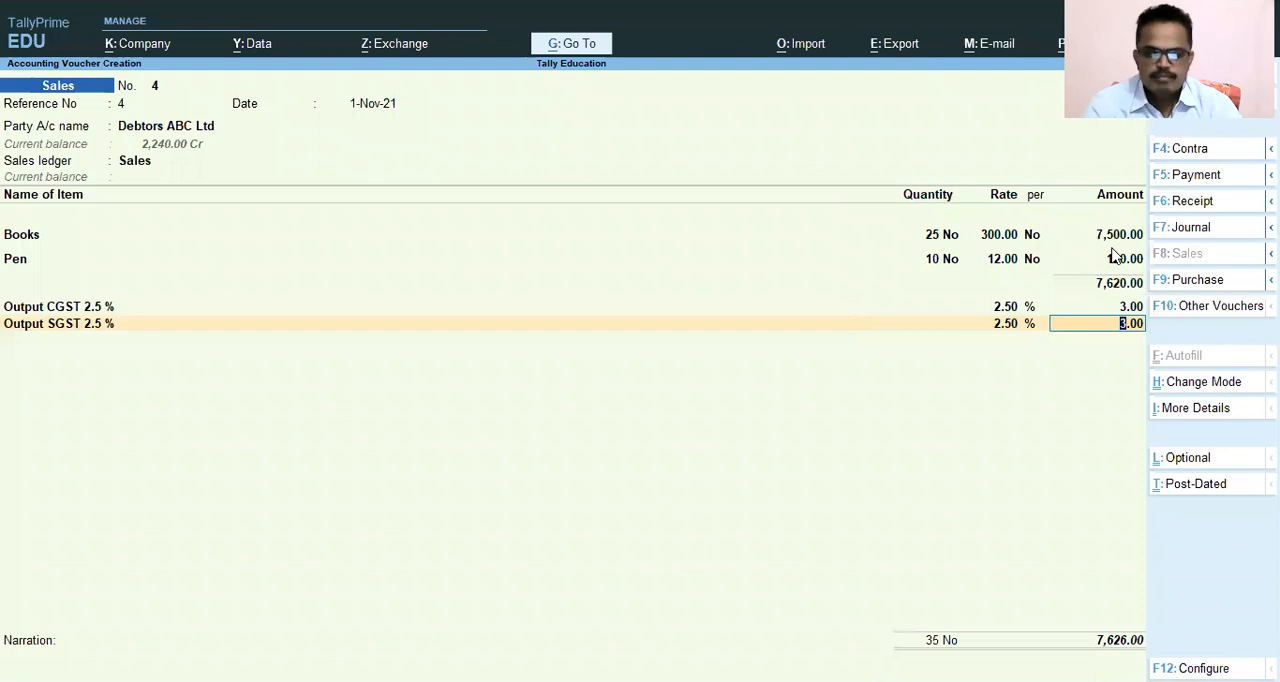
{"action": "key", "text": "Return"}
{"action": "key", "text": "Return"}
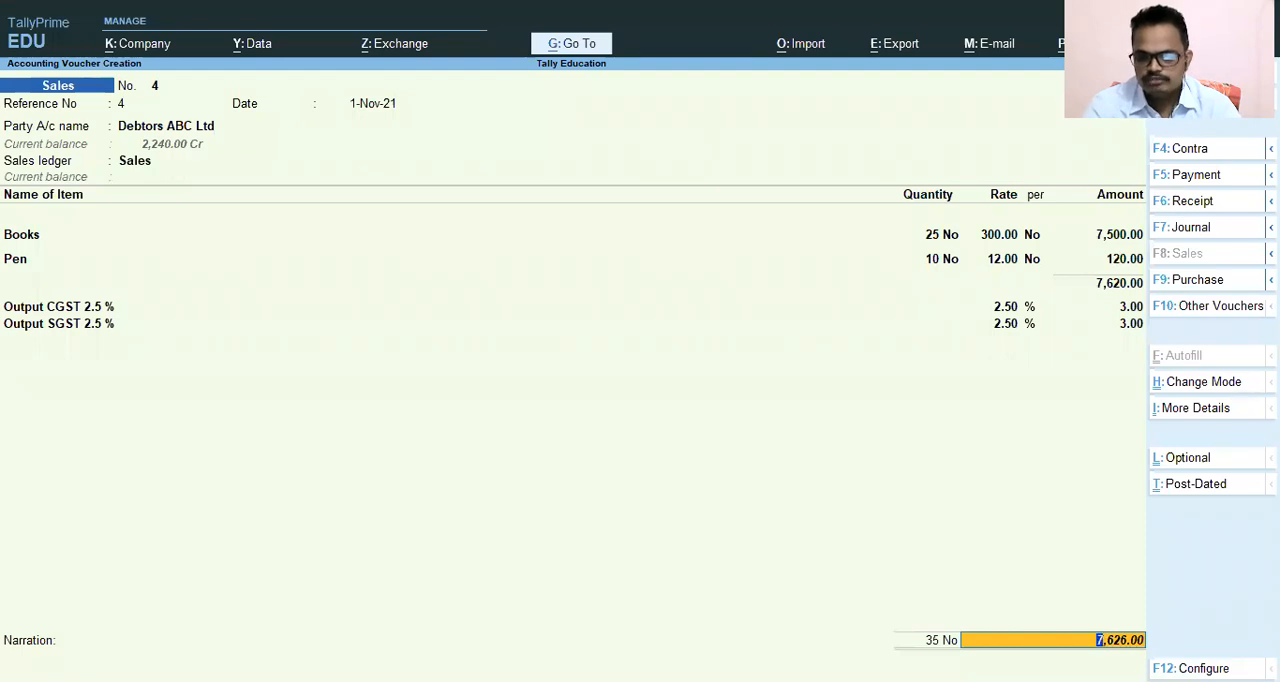
Enter the narration "Sales of Book & pen" and save the sales voucher.
{"action": "key", "text": "Return"}
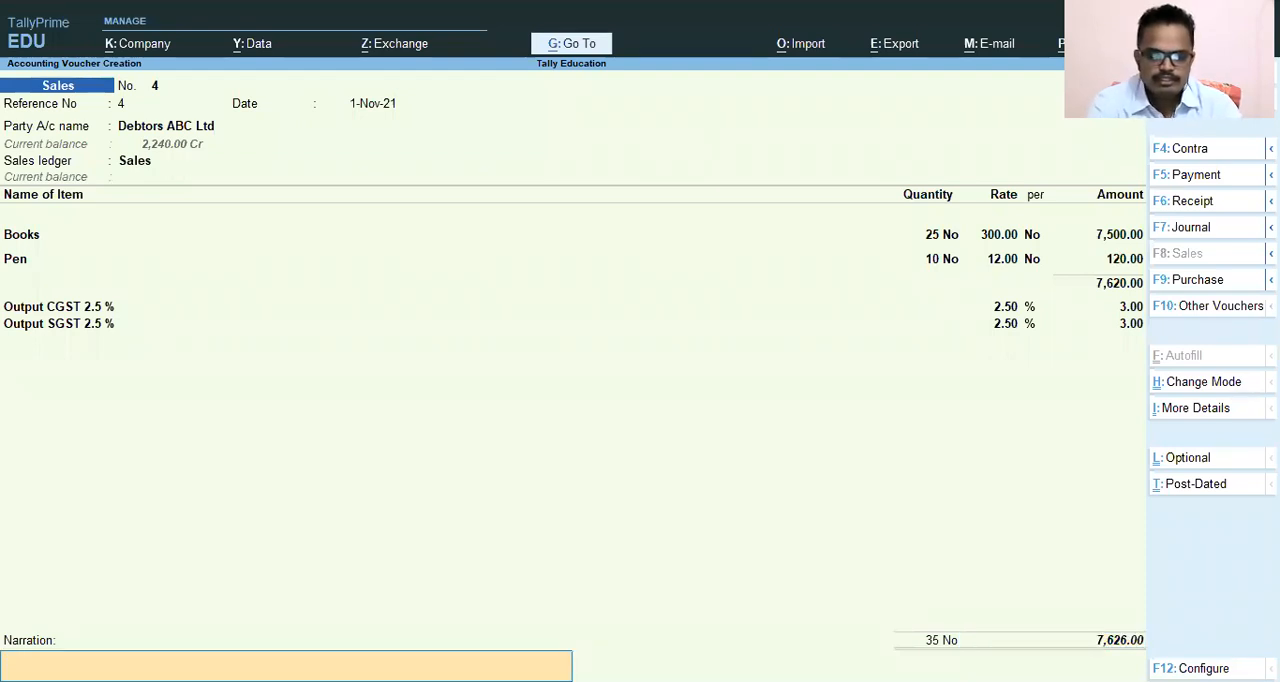
{"action": "type", "text": "Sales of"}
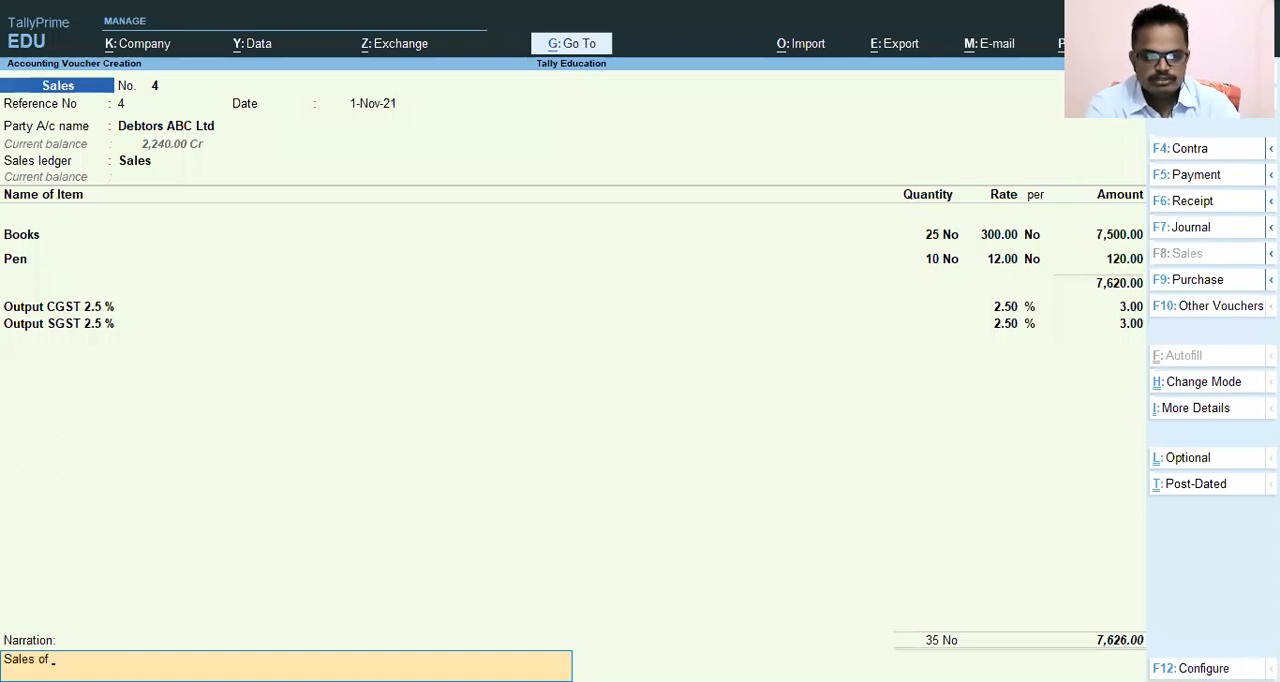
{"action": "type", "text": " Boo"}
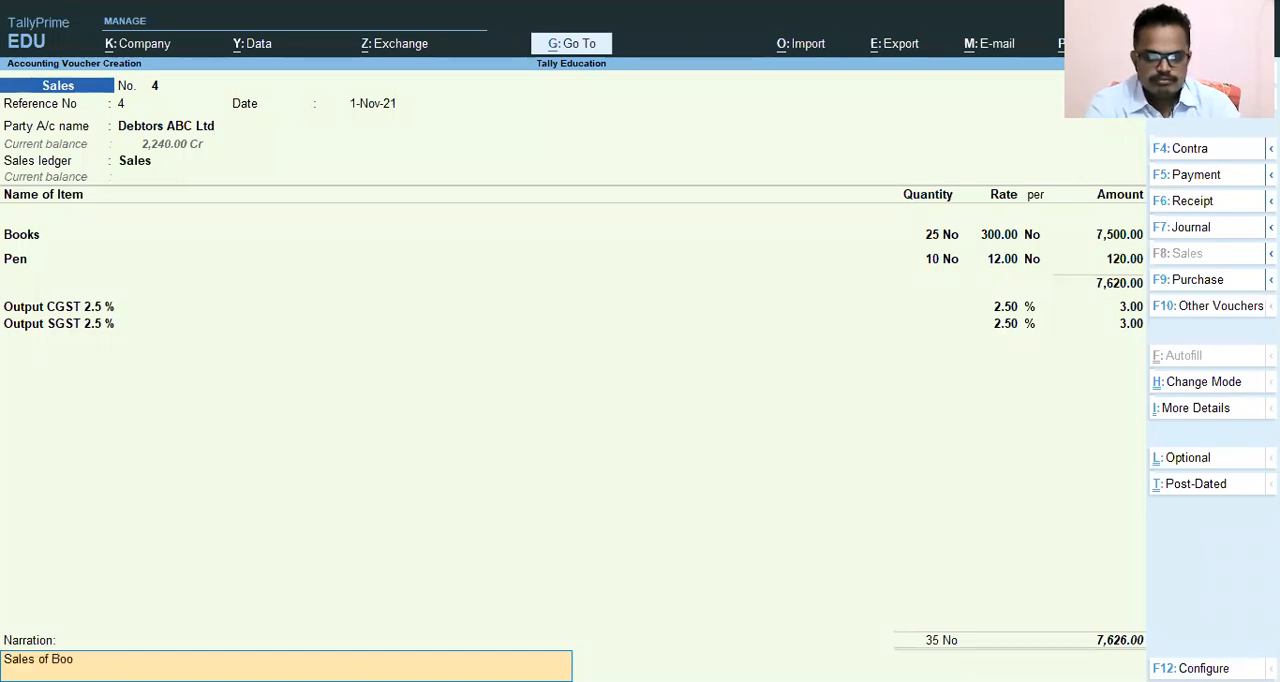
{"action": "type", "text": "k & pen"}
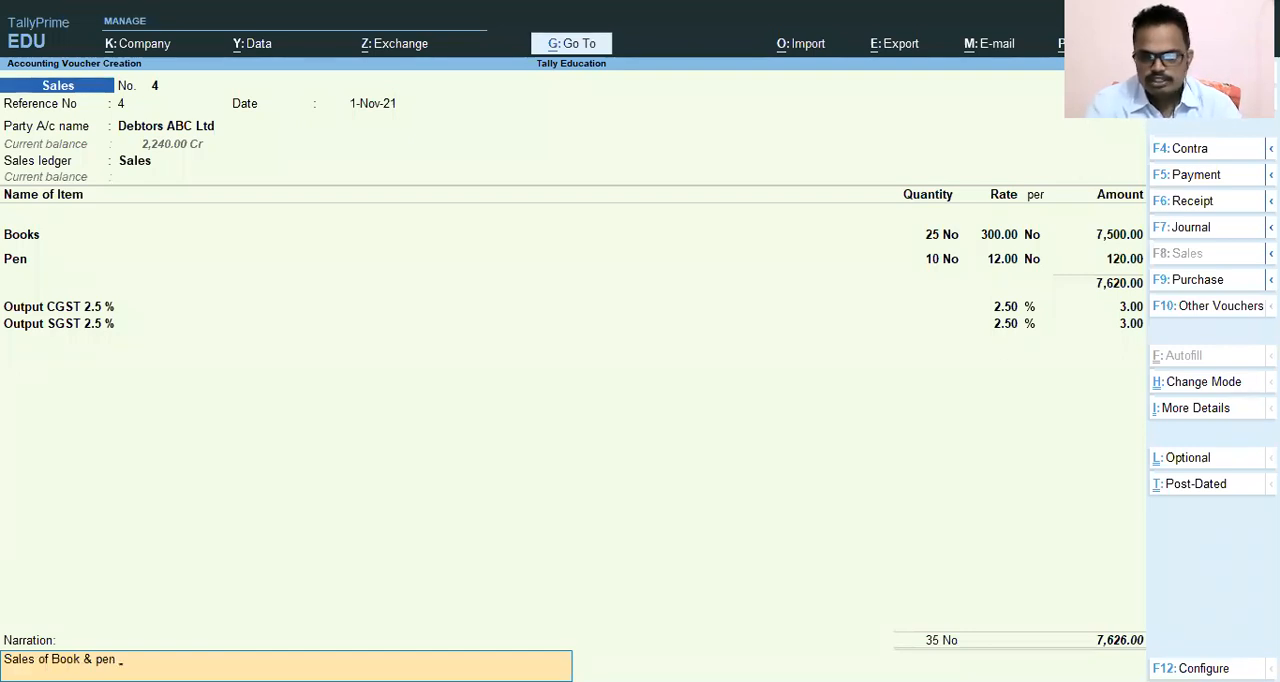
{"action": "key", "text": "Return"}
{"action": "key", "text": "y"}
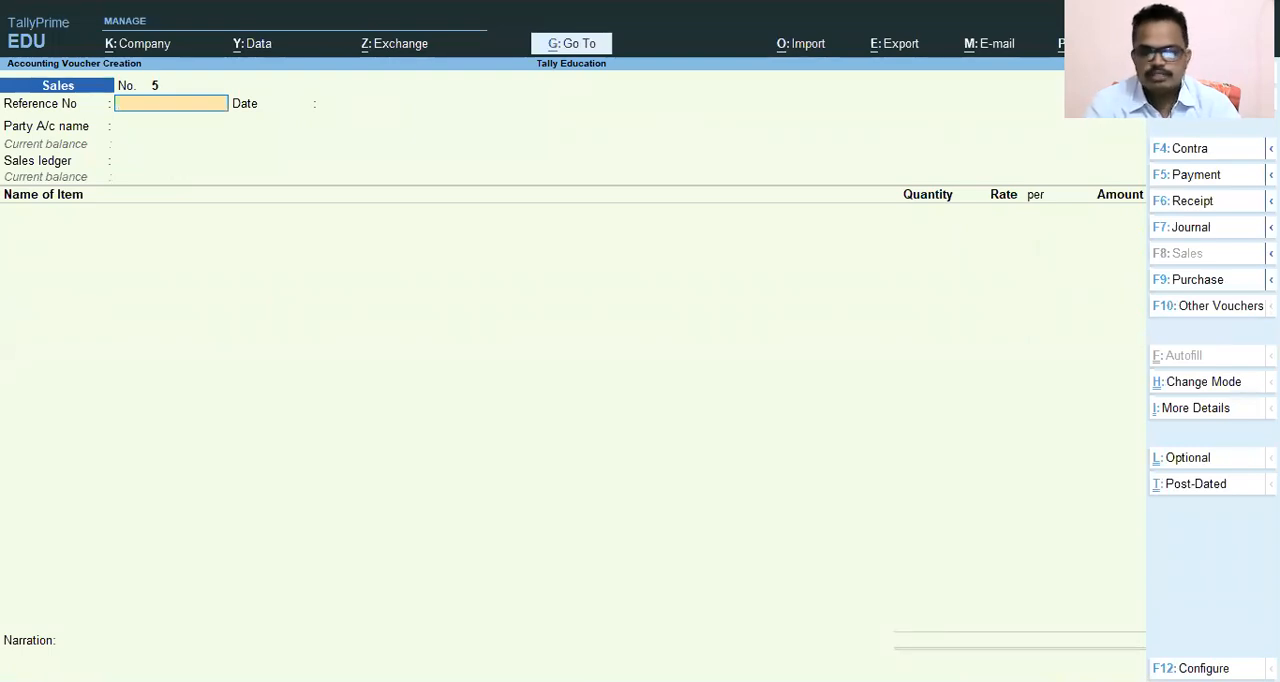
Quit voucher creation and return to the Gateway of Tally, keeping the program open.
{"action": "key", "text": "Escape"}
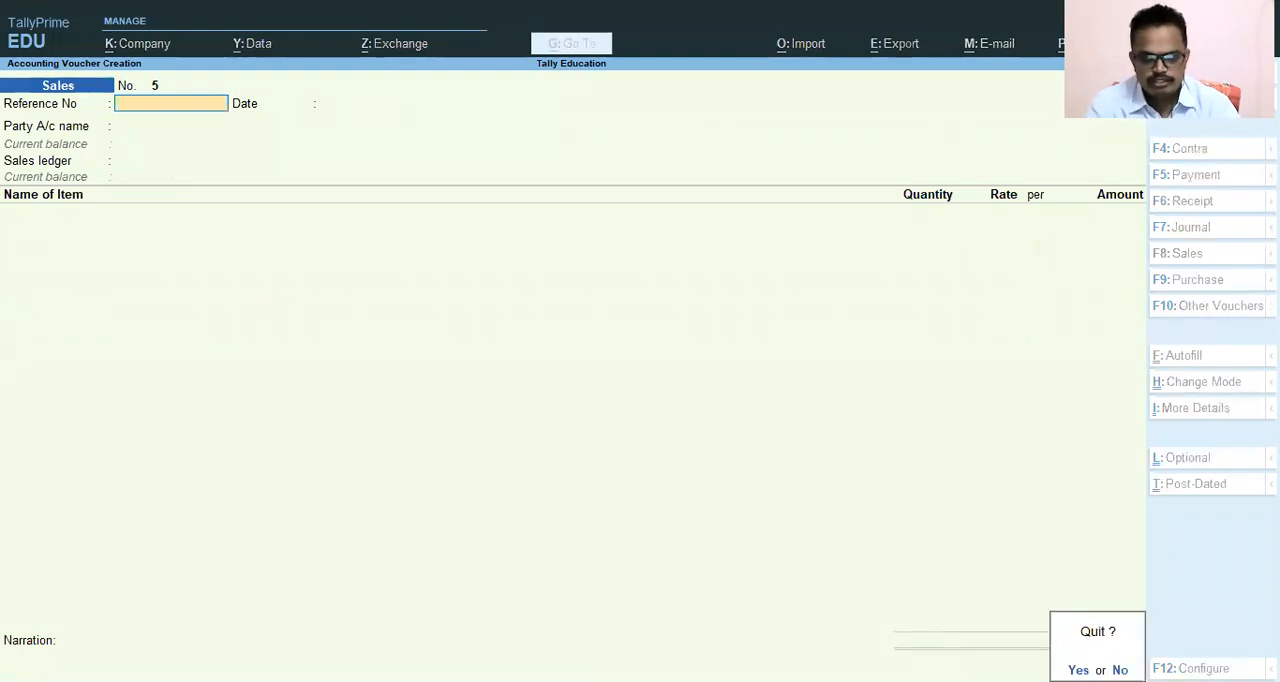
{"action": "key", "text": "y"}
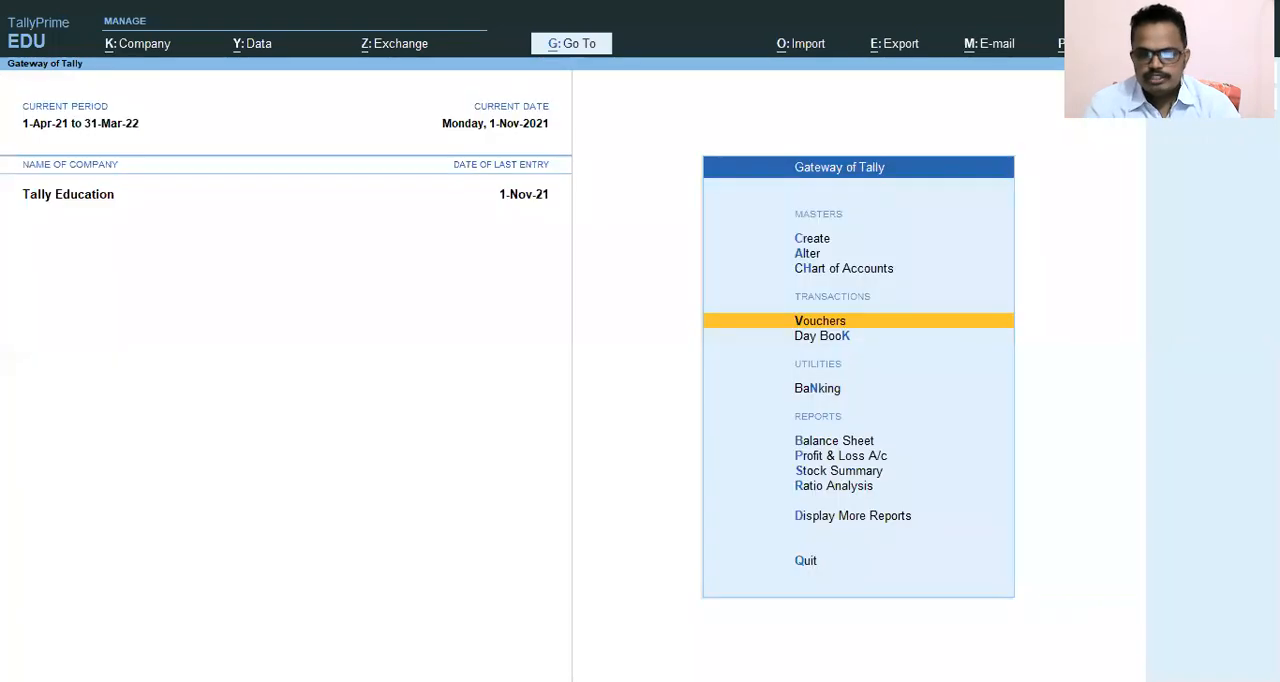
{"action": "key", "text": "Escape"}
{"action": "key", "text": "n"}
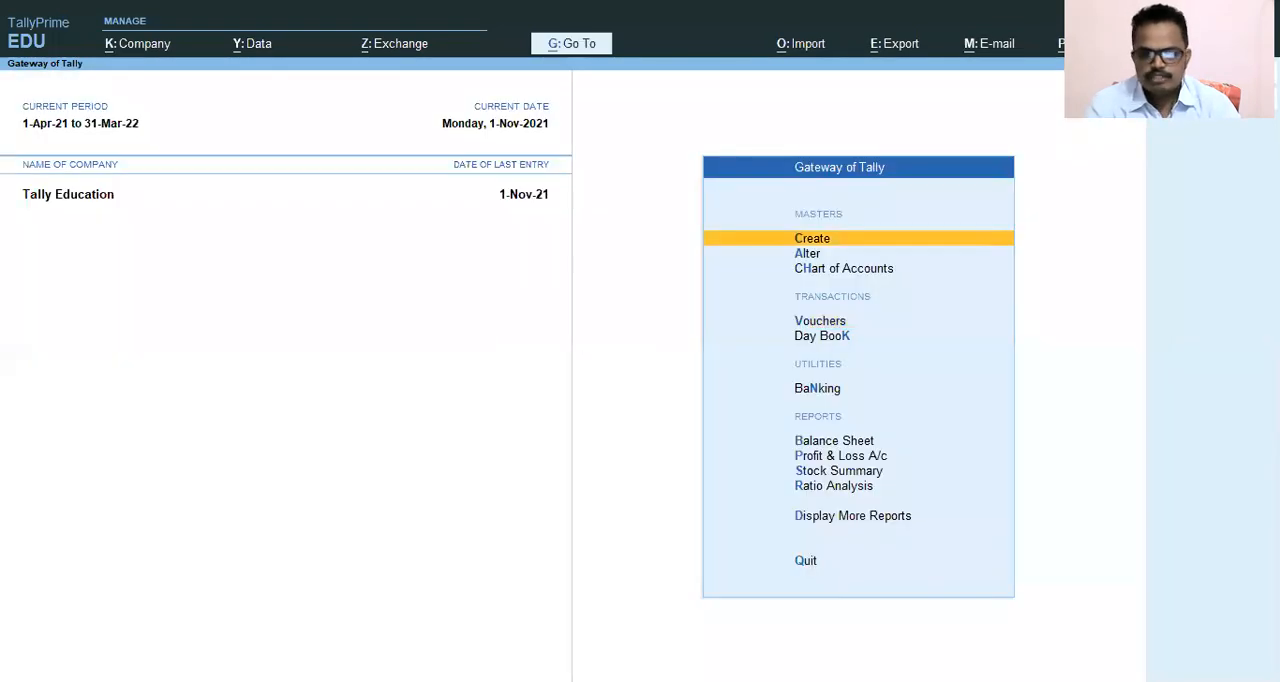
Open the Profit & Loss A/c and drill down into the Sales Accounts group summary.
{"action": "key", "text": "Down"}
{"action": "key", "text": "Down"}
{"action": "key", "text": "Down"}
{"action": "key", "text": "Down"}
{"action": "key", "text": "Down"}
{"action": "key", "text": "Down"}
{"action": "key", "text": "Down"}
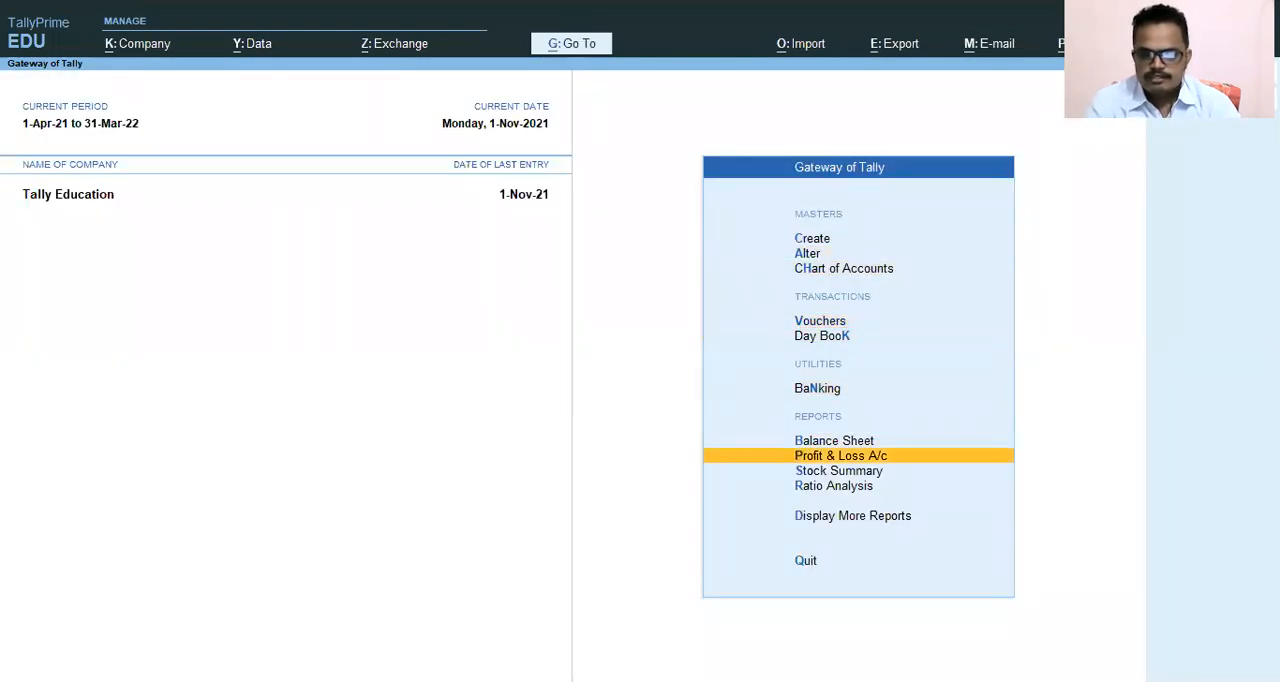
{"action": "key", "text": "Return"}
{"action": "key", "text": "Right"}
{"action": "key", "text": "Return"}
{"action": "key", "text": "Down"}
{"action": "key", "text": "Down"}
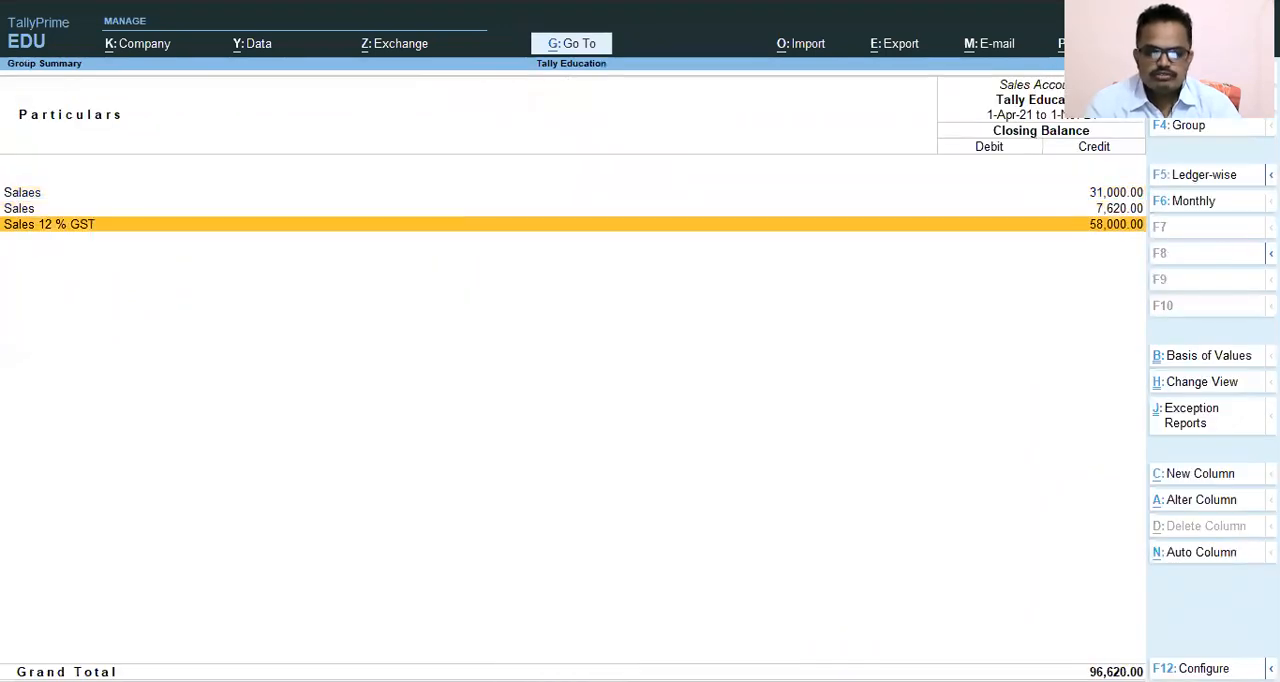
Examine the Sales ledger's November vouchers from the group summary, and return to the Gateway of Tally.
{"action": "key", "text": "Up"}
{"action": "key", "text": "Return"}
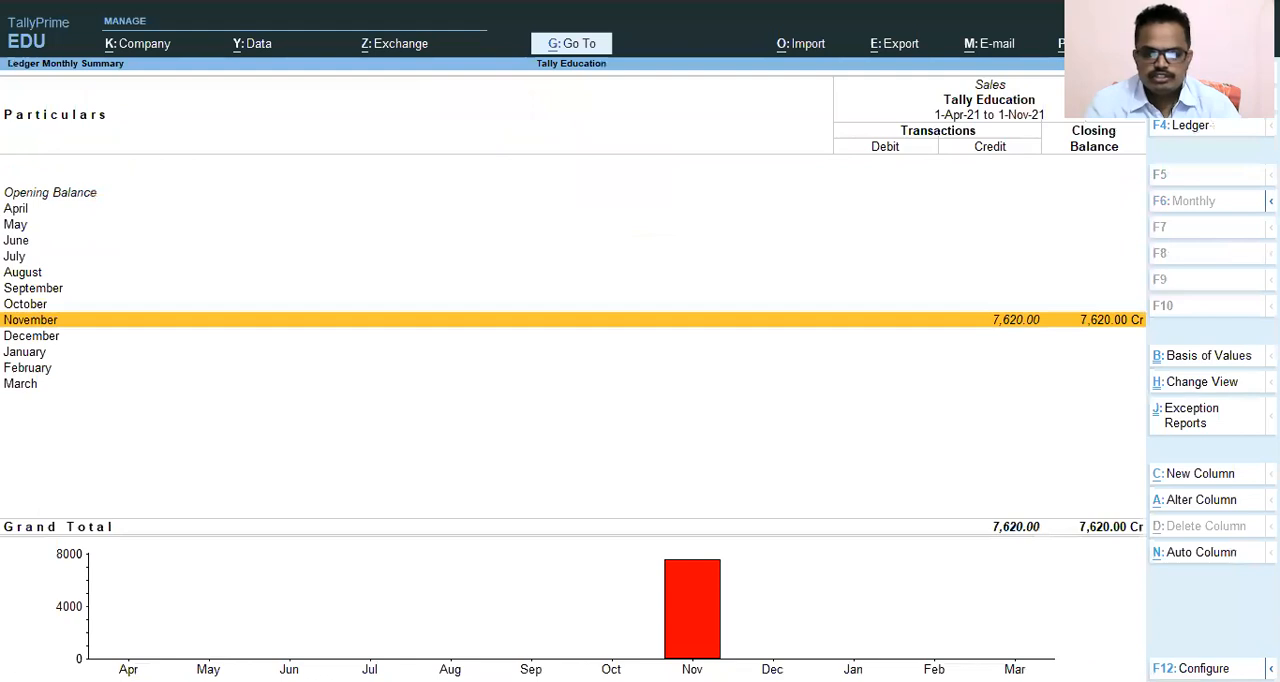
{"action": "key", "text": "Return"}
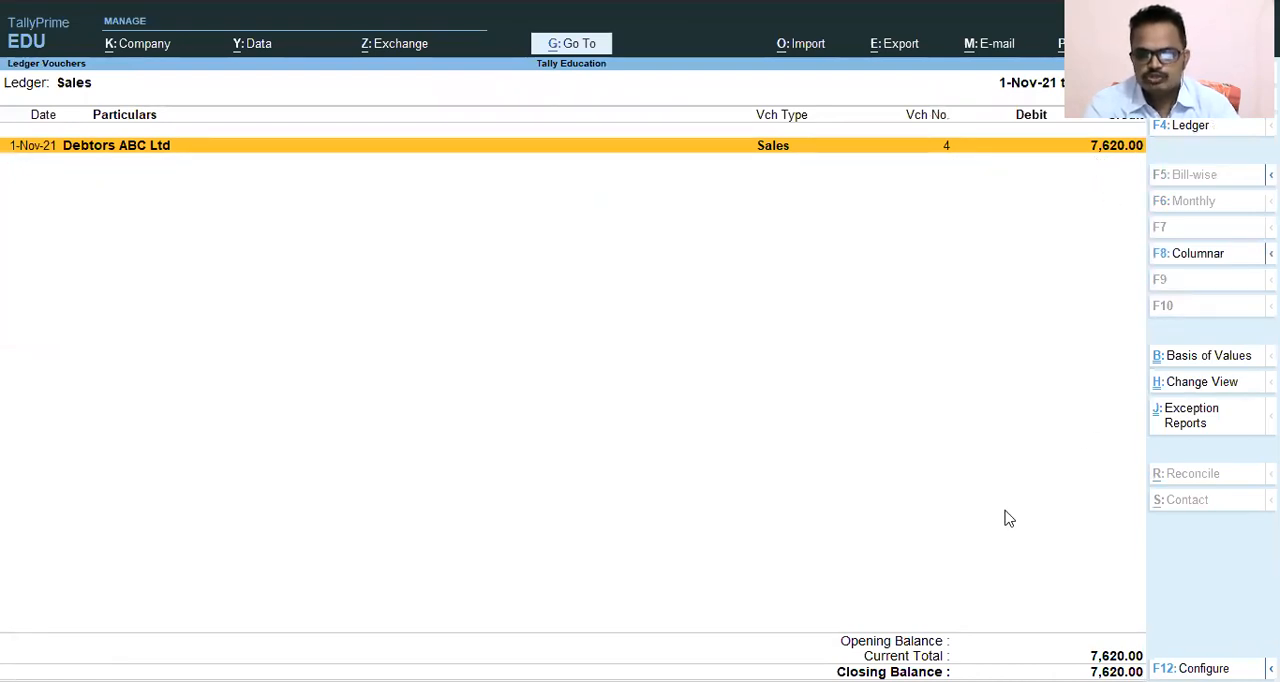
{"action": "key", "text": "Escape"}
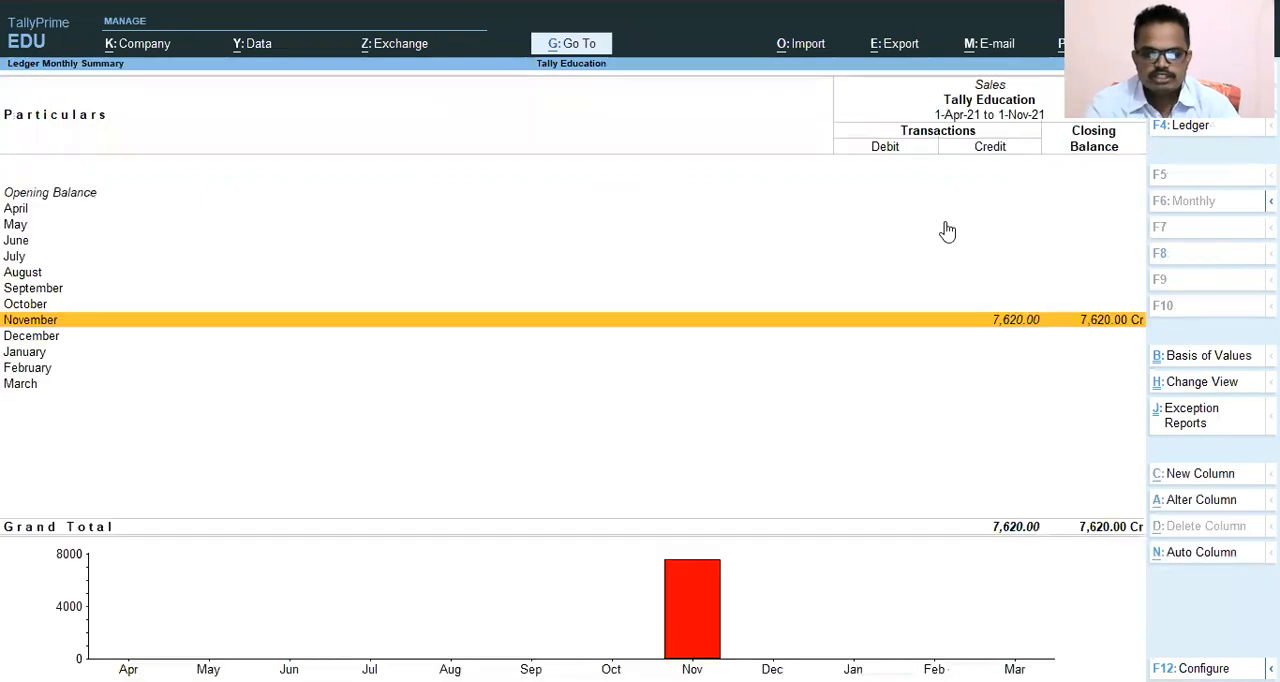
{"action": "key", "text": "Escape"}
{"action": "key", "text": "Escape"}
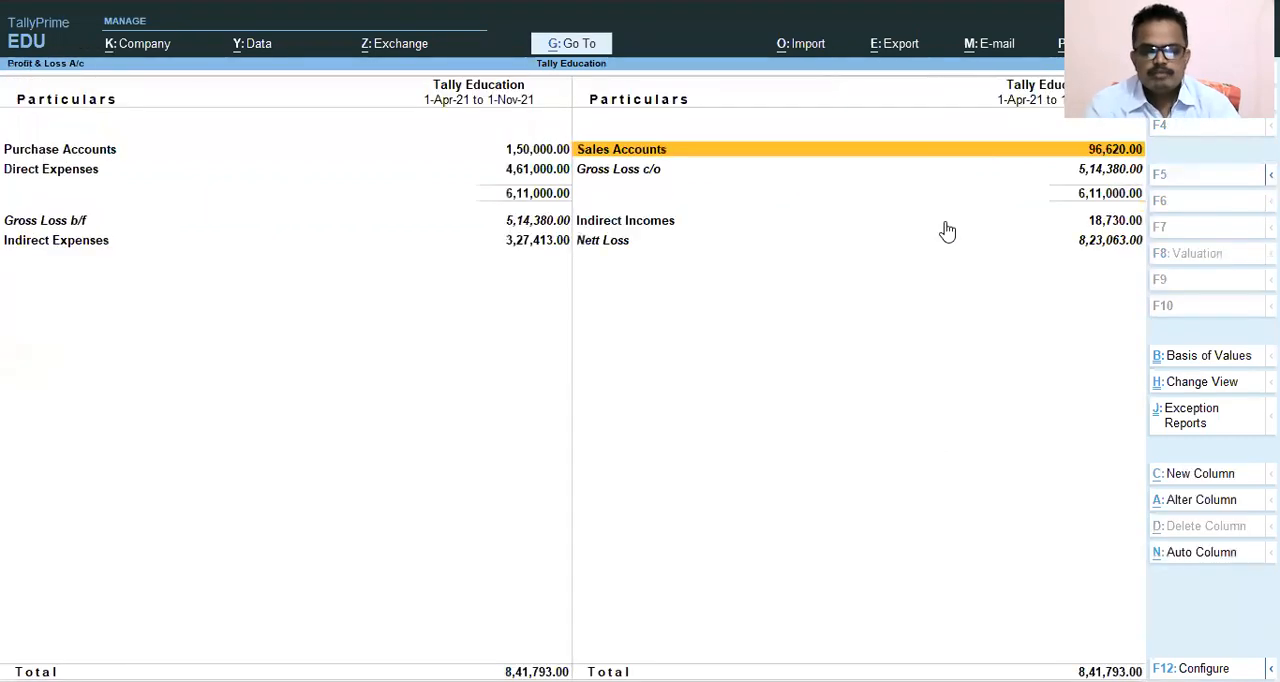
{"action": "key", "text": "Escape"}
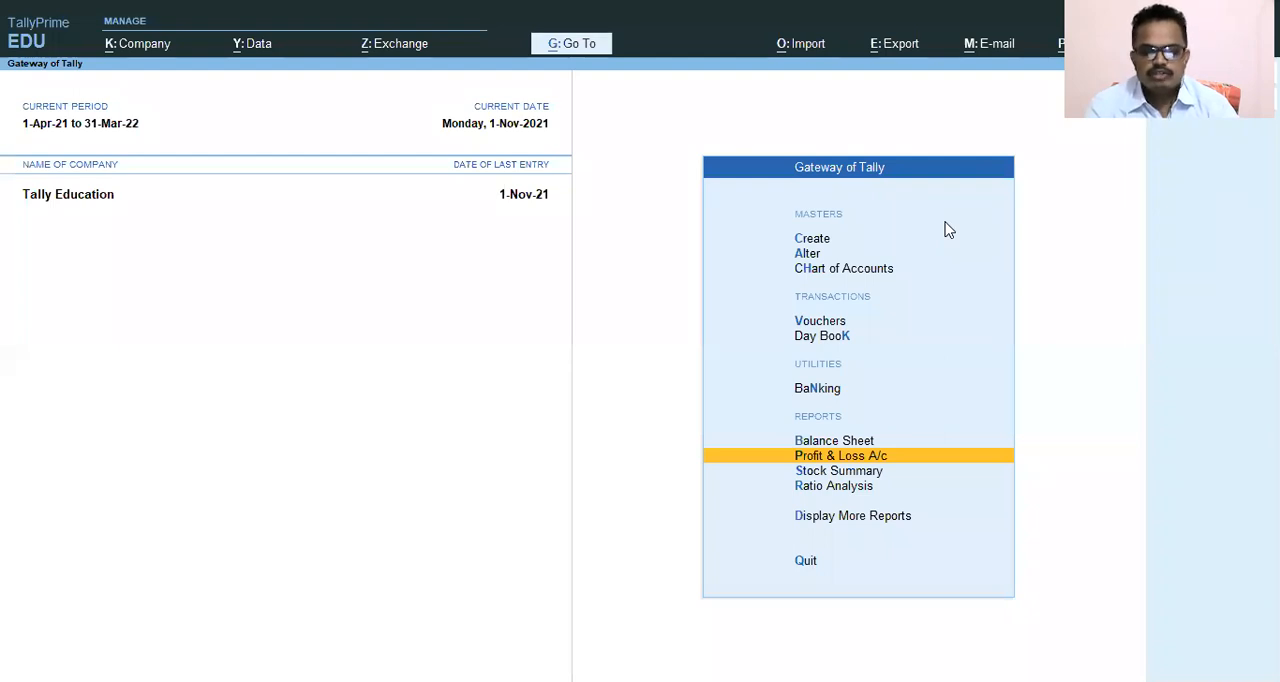
Open the Stock Summary and examine the closing balances of Books and Pen.
{"action": "key", "text": "Down"}
{"action": "key", "text": "Up"}
{"action": "key", "text": "Up"}
{"action": "key", "text": "Down"}
{"action": "key", "text": "Down"}
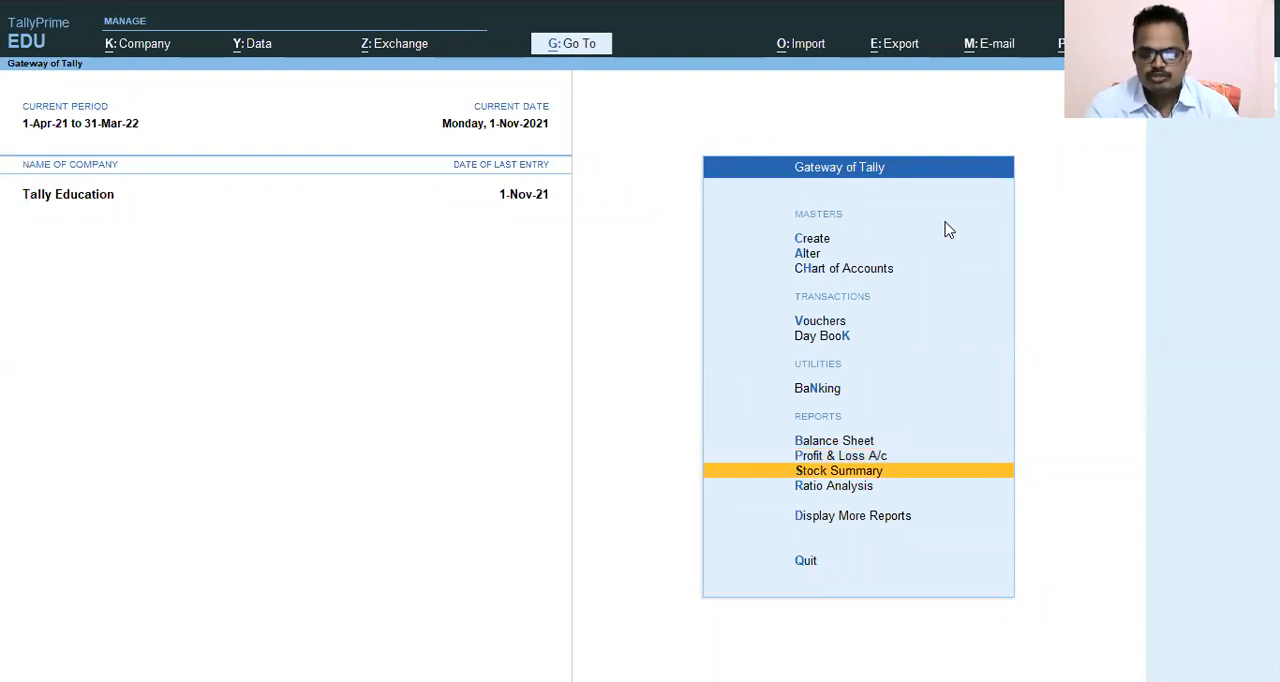
{"action": "key", "text": "Return"}
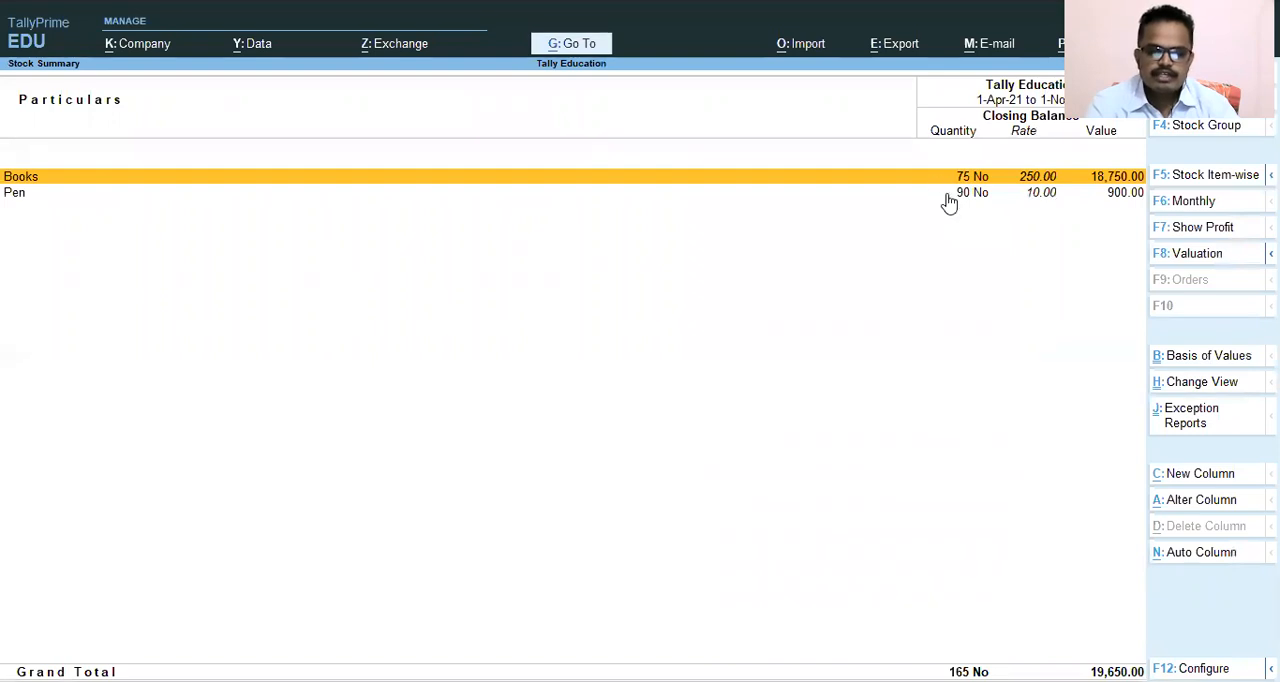
{"action": "key", "text": "Down"}
{"action": "key", "text": "Up"}
{"action": "key", "text": "Down"}
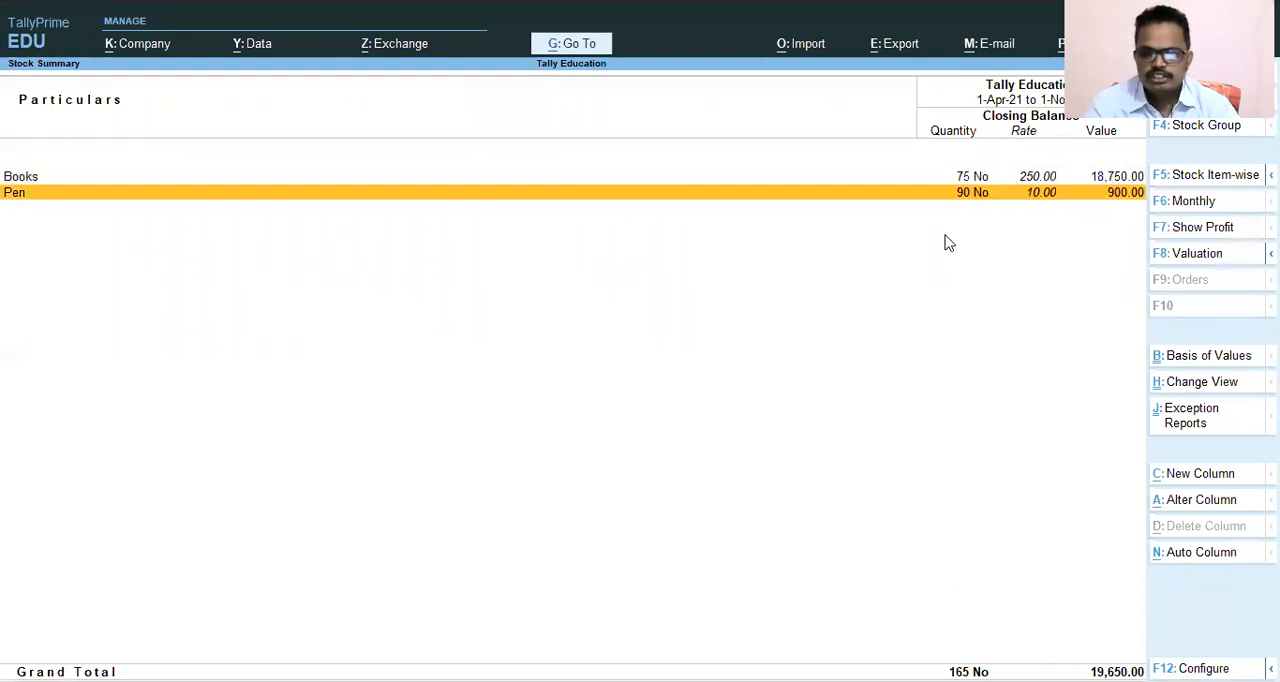
Configure the Stock Summary to show goods inwards and goods outwards, and return to the Gateway of Tally.
{"action": "key", "text": "F12"}
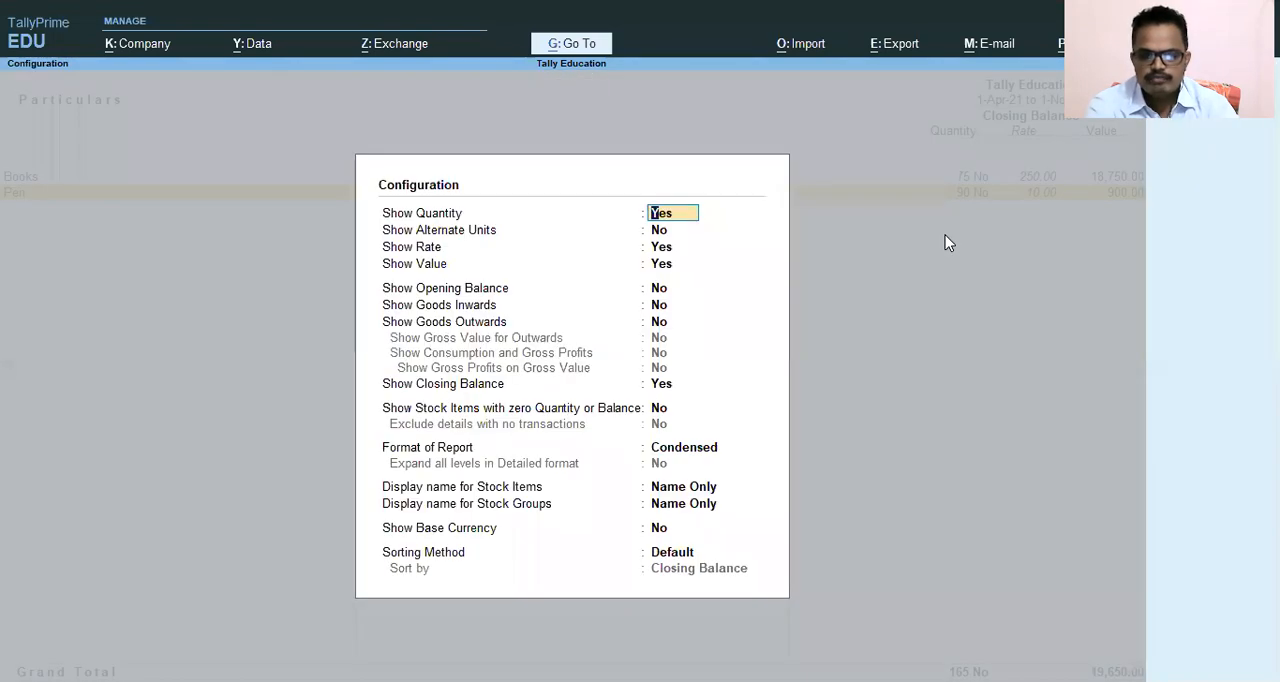
{"action": "key", "text": "Return"}
{"action": "key", "text": "Return"}
{"action": "key", "text": "Return"}
{"action": "key", "text": "Return"}
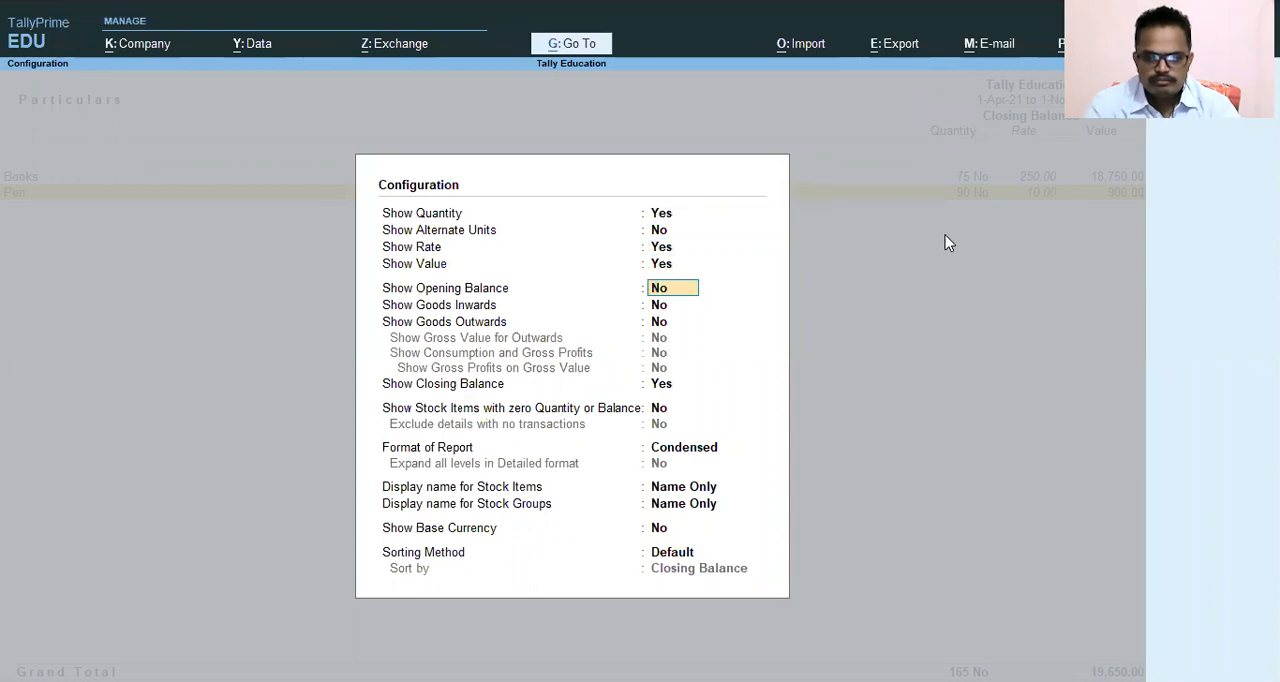
{"action": "key", "text": "Return"}
{"action": "type", "text": "y"}
{"action": "key", "text": "Return"}
{"action": "type", "text": "y"}
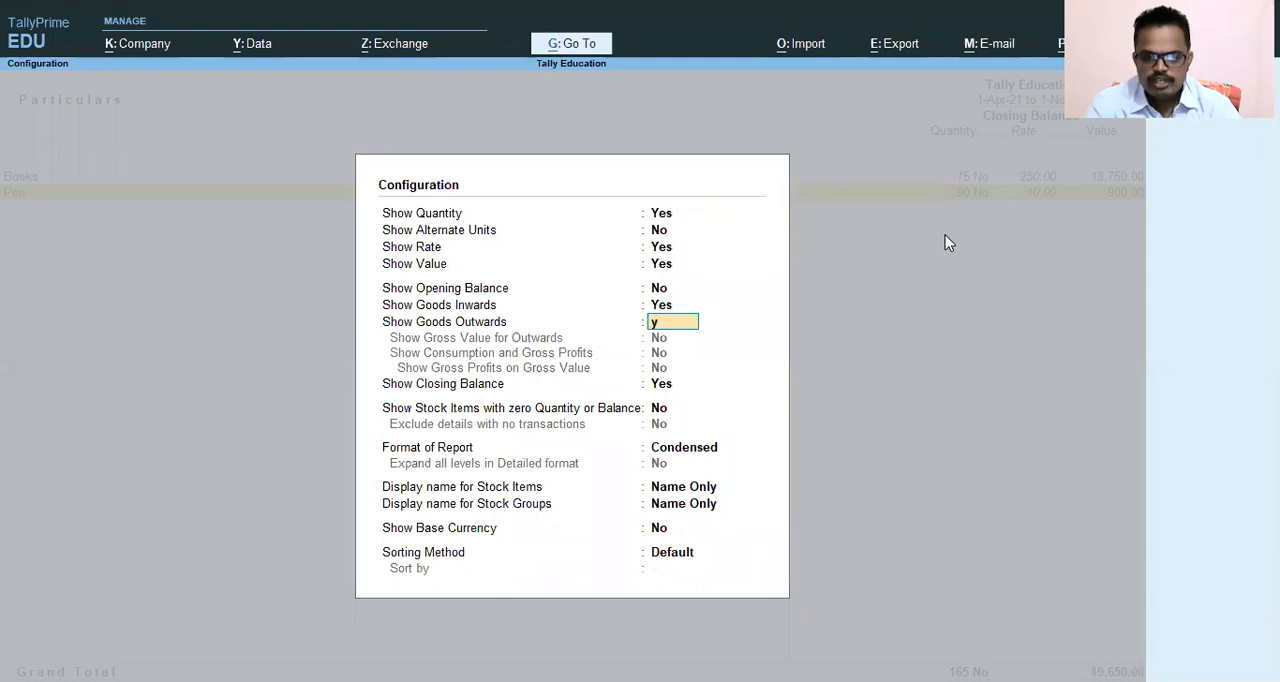
{"action": "key", "text": "Return"}
{"action": "key", "text": "ctrl+a"}
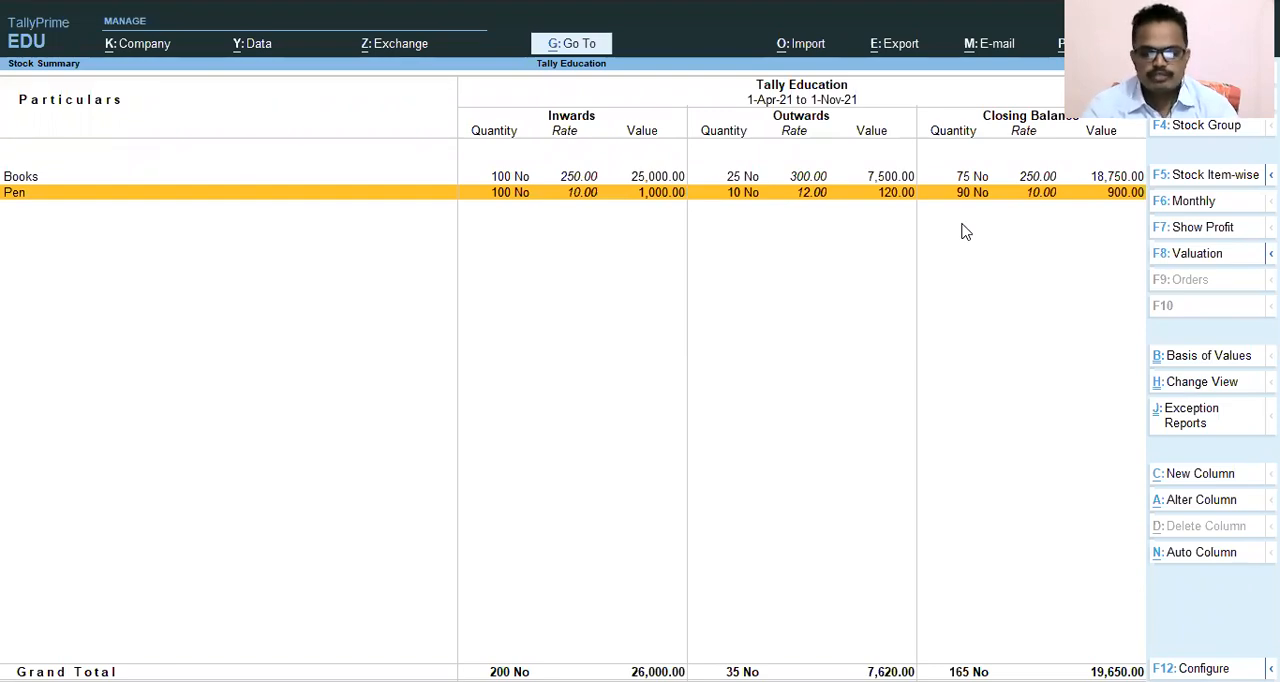
{"action": "key", "text": "Escape"}
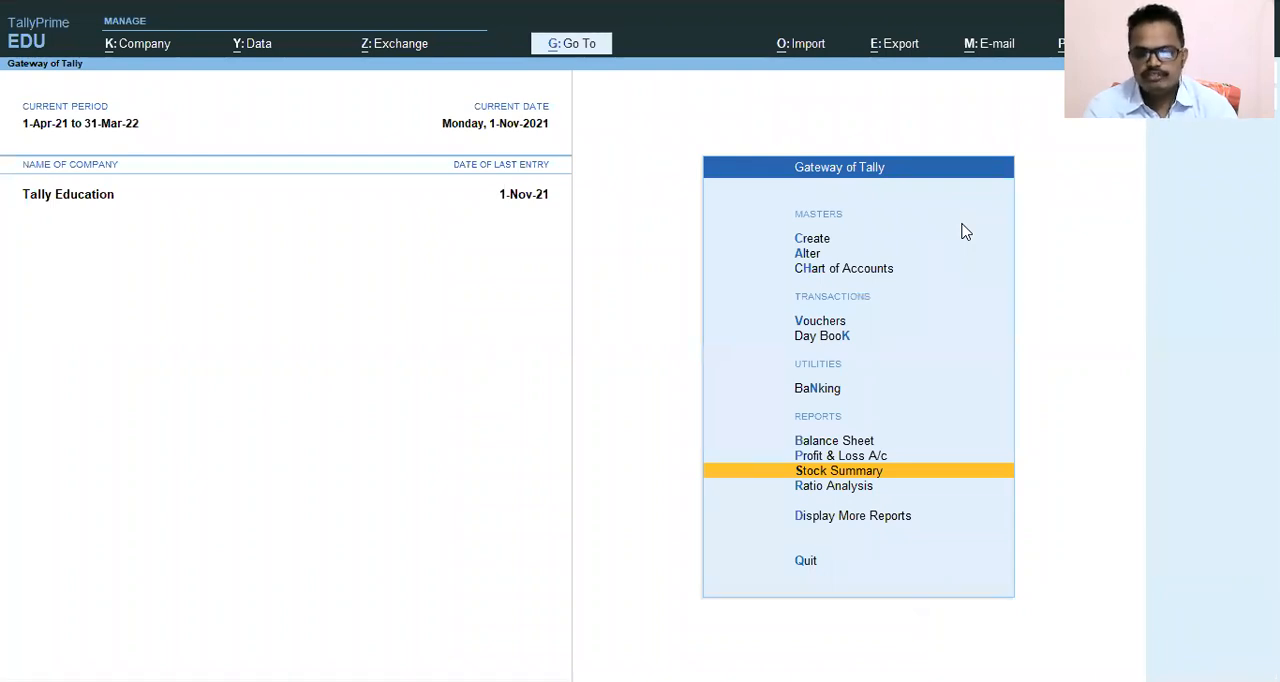
Open the Profit & Loss A/c again and drill down into the Sales Accounts group.
{"action": "key", "text": "Up"}
{"action": "key", "text": "Up"}
{"action": "key", "text": "Up"}
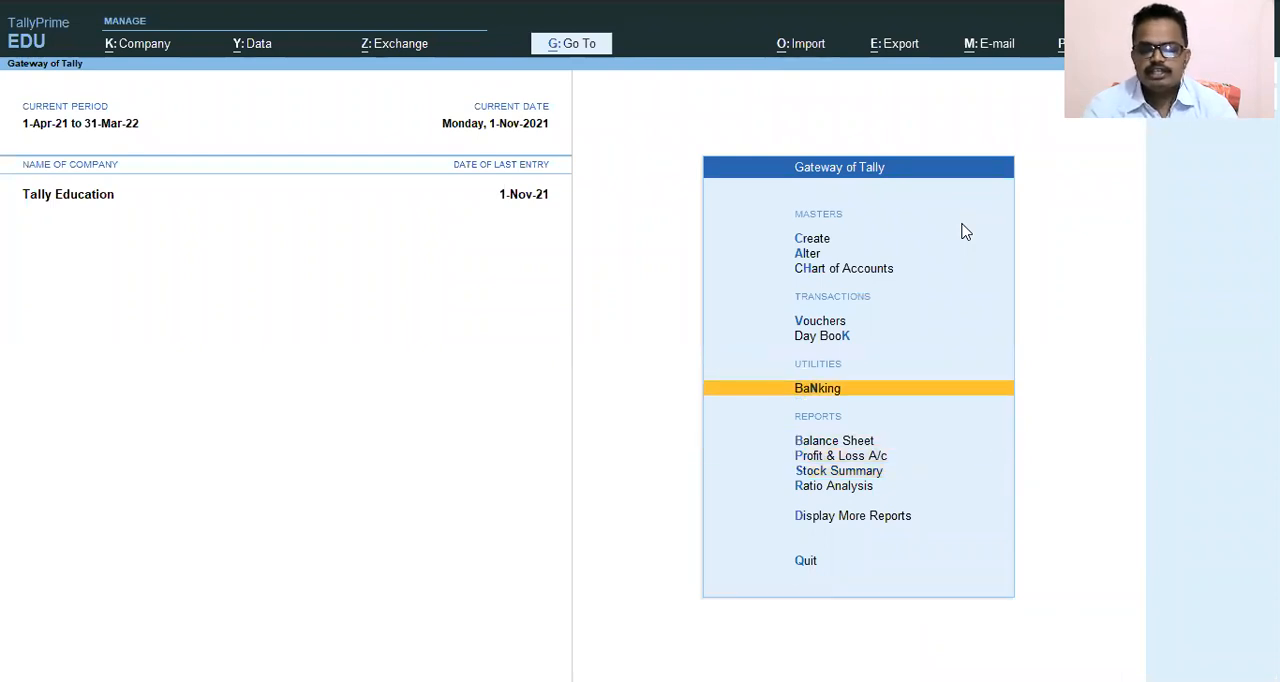
{"action": "key", "text": "Down"}
{"action": "key", "text": "Down"}
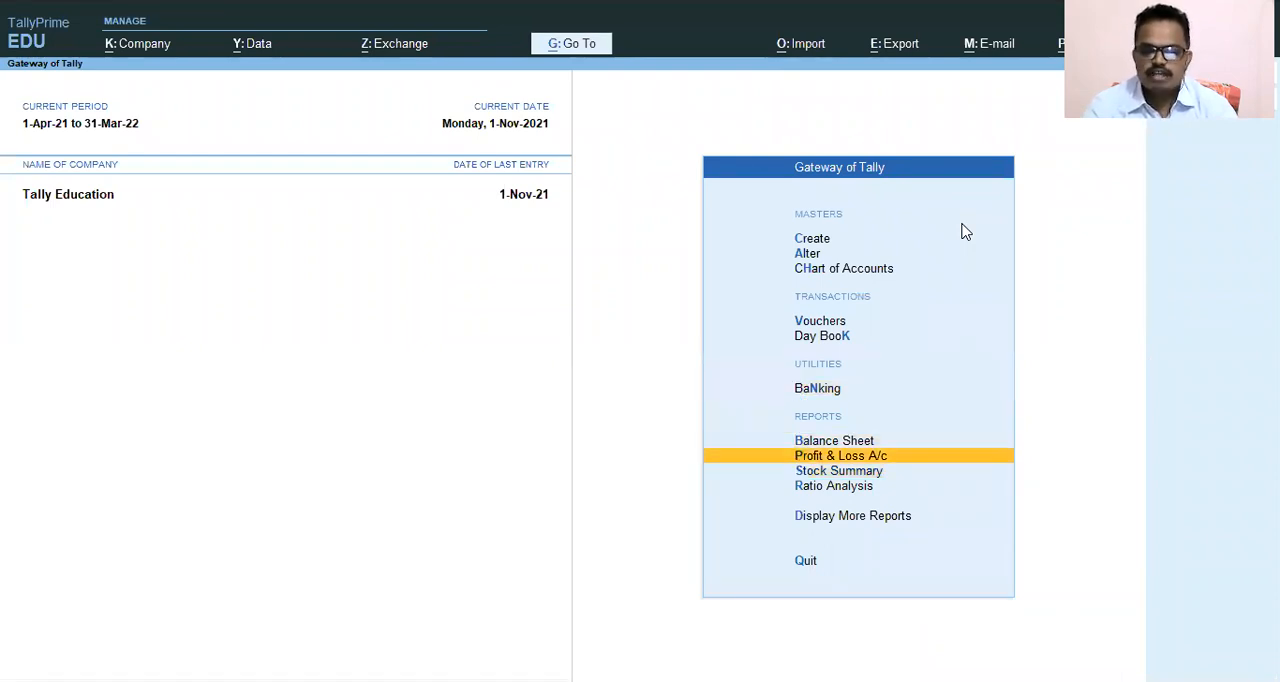
{"action": "key", "text": "Return"}
{"action": "key", "text": "Right"}
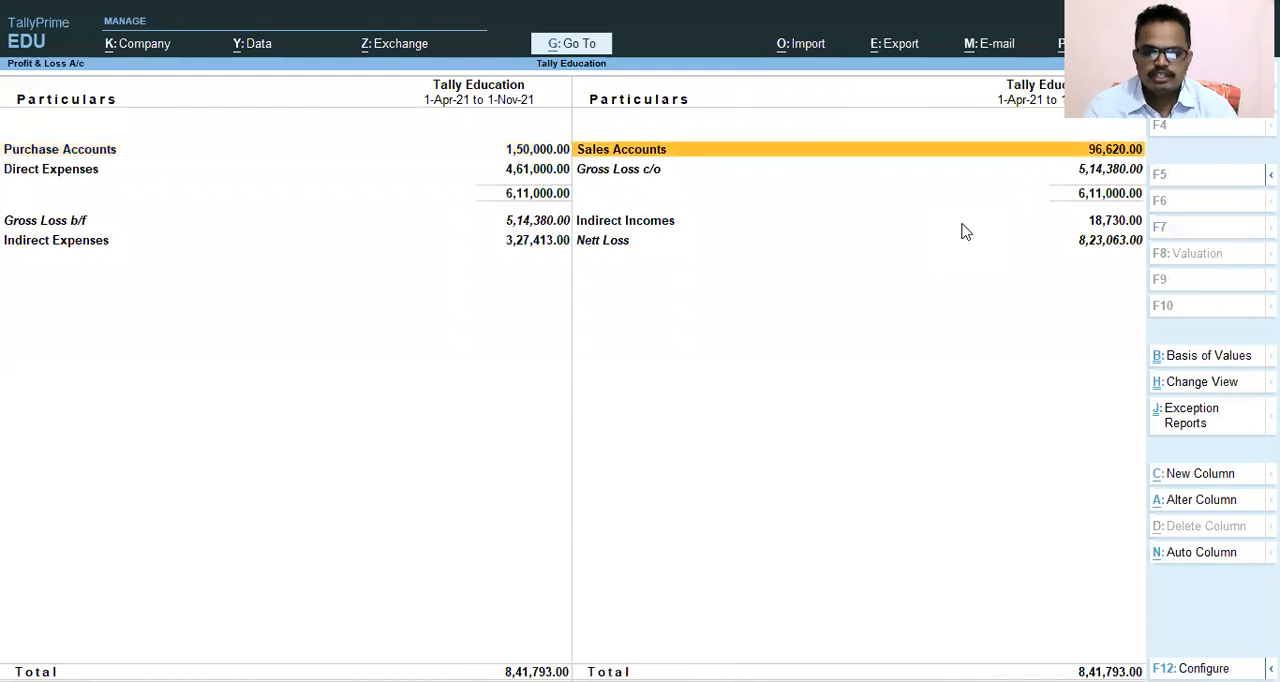
{"action": "key", "text": "Return"}
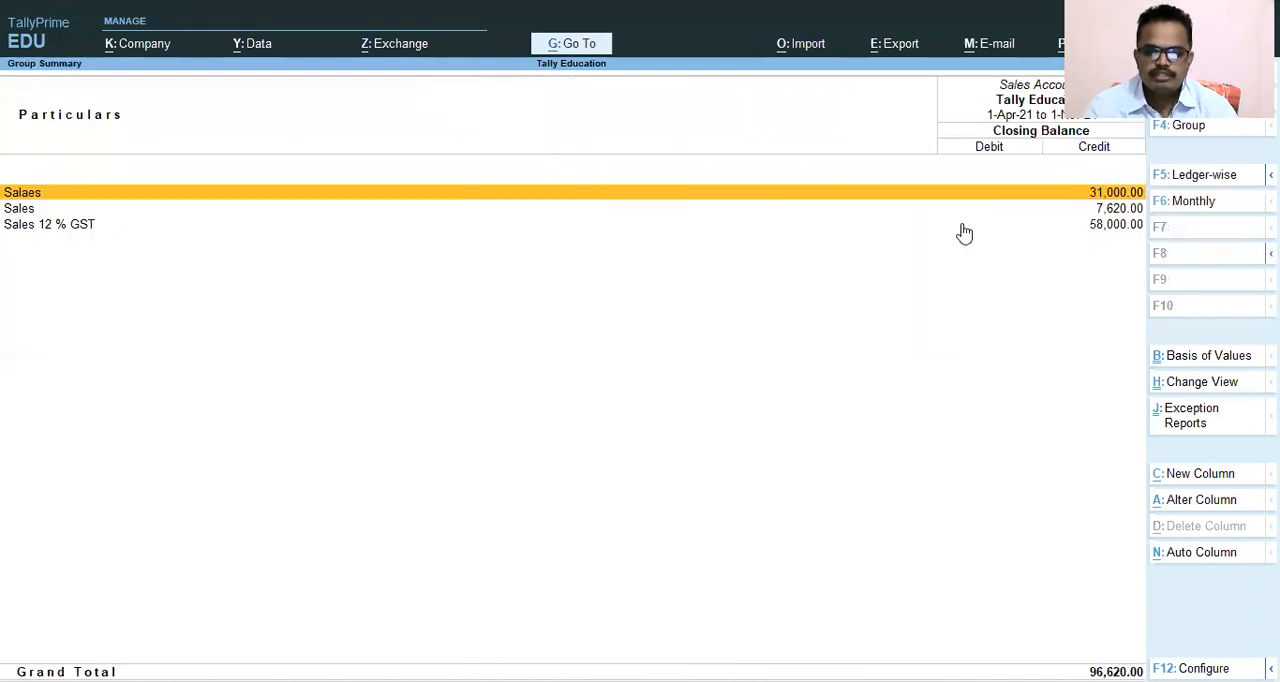
Drill down through the Sales ledger's November entries and open the sales voucher for Debtors ABC Ltd.
{"action": "key", "text": "Down"}
{"action": "key", "text": "Return"}
{"action": "key", "text": "Up"}
{"action": "key", "text": "Up"}
{"action": "key", "text": "Down"}
{"action": "key", "text": "Down"}
{"action": "key", "text": "Return"}
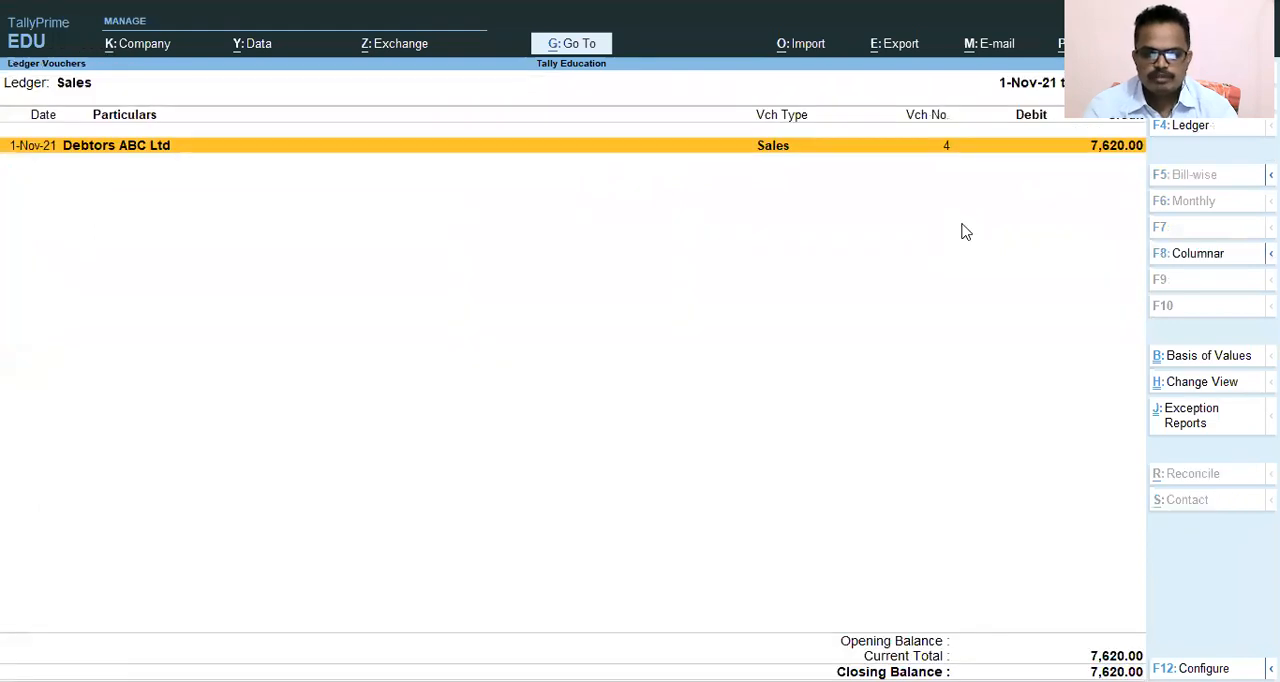
{"action": "key", "text": "Return"}
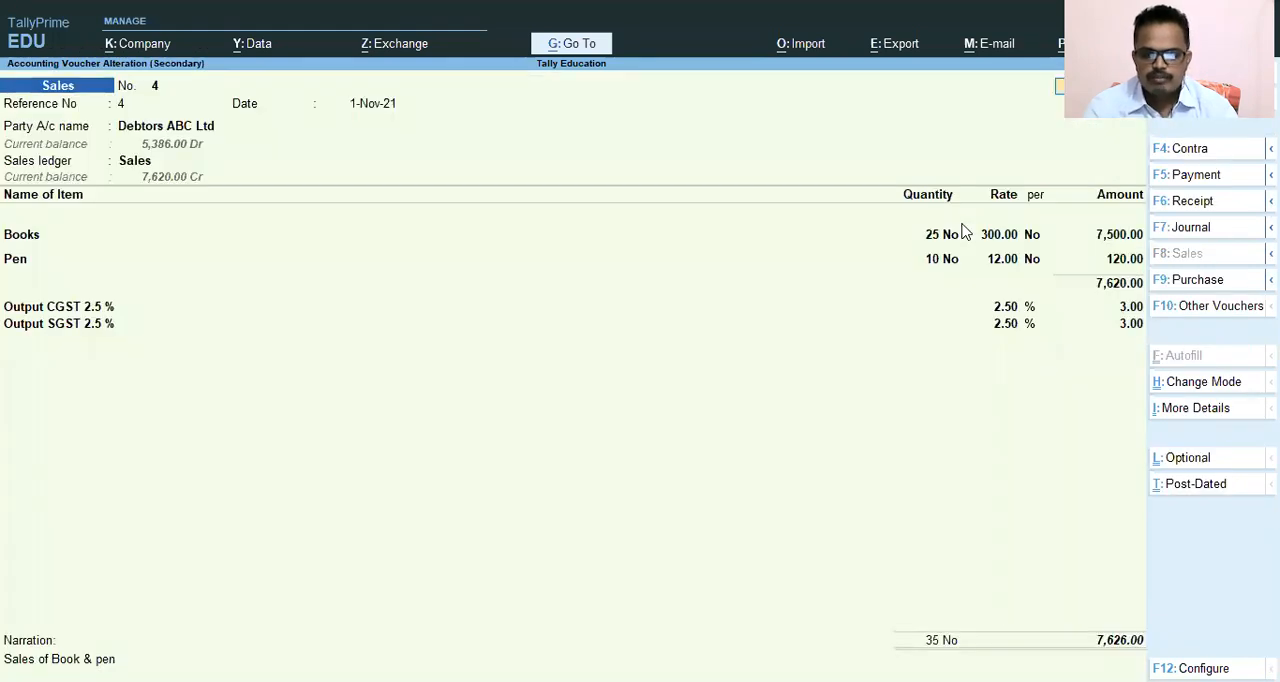
Print the sales voucher as a tax invoice to a PDF file named Sales Invoice on the Desktop.
{"action": "key", "text": "ctrl"}
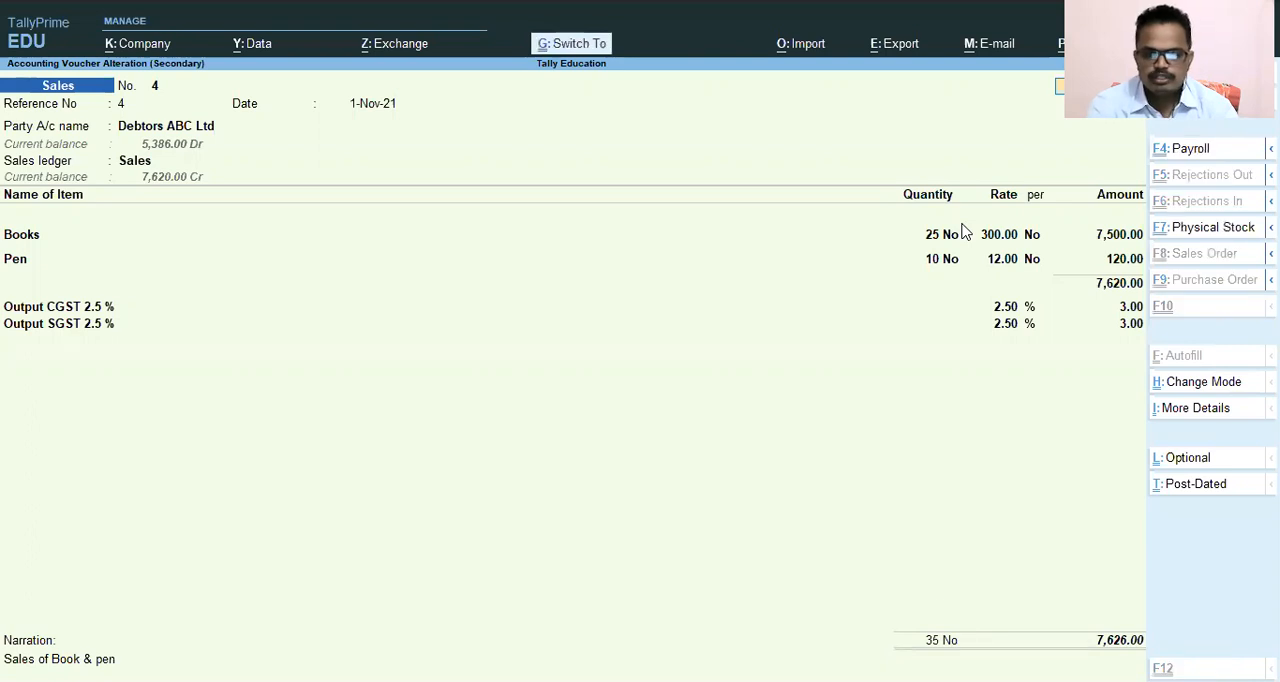
{"action": "key", "text": "ctrl+p"}
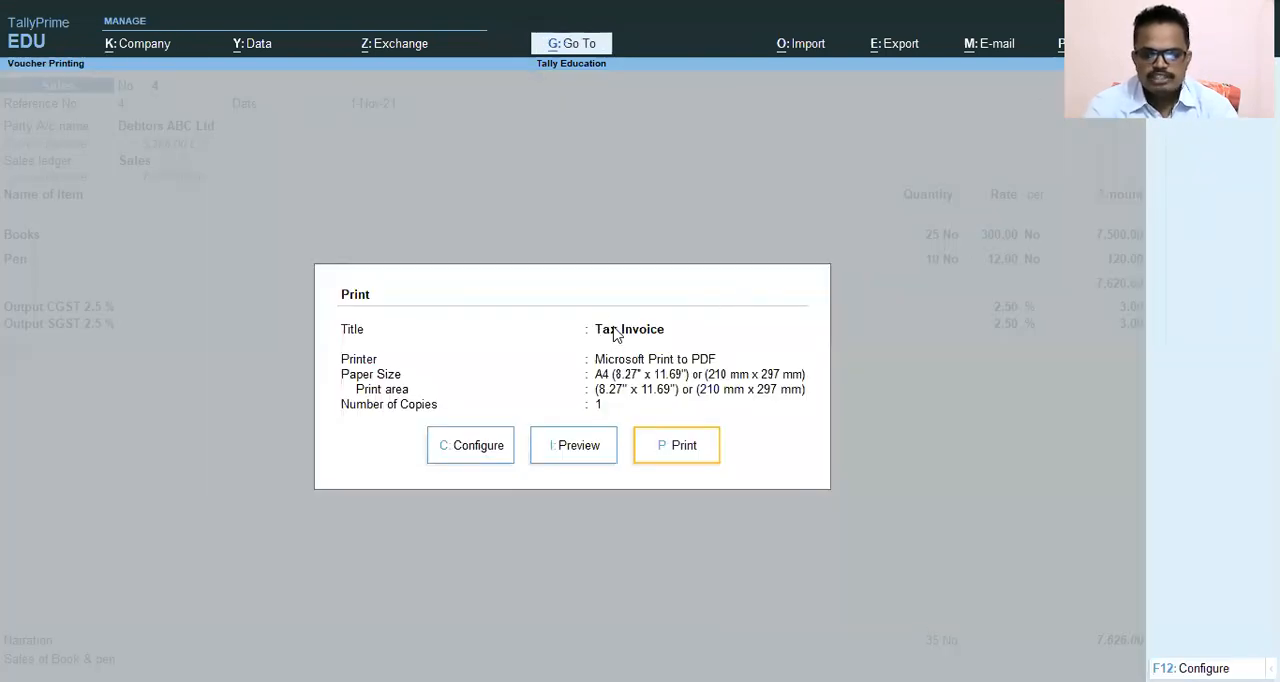
{"action": "left_click", "coordinate": [562, 455]}
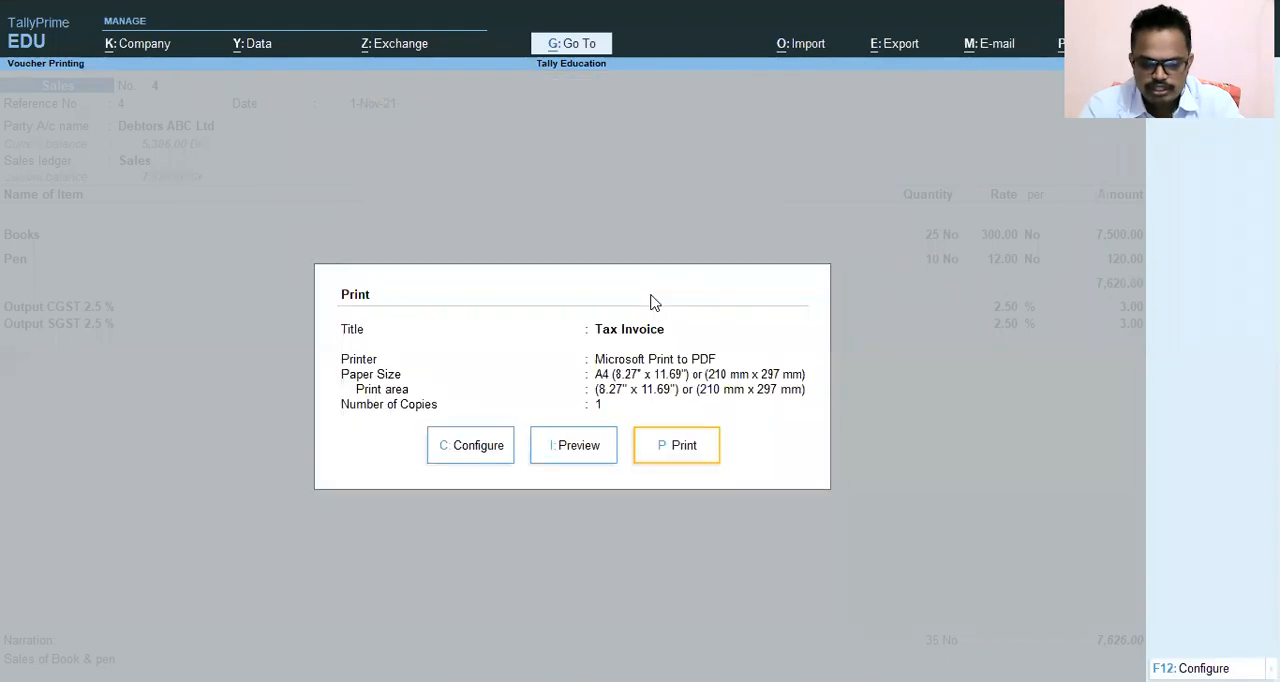
{"action": "left_click", "coordinate": [666, 450]}
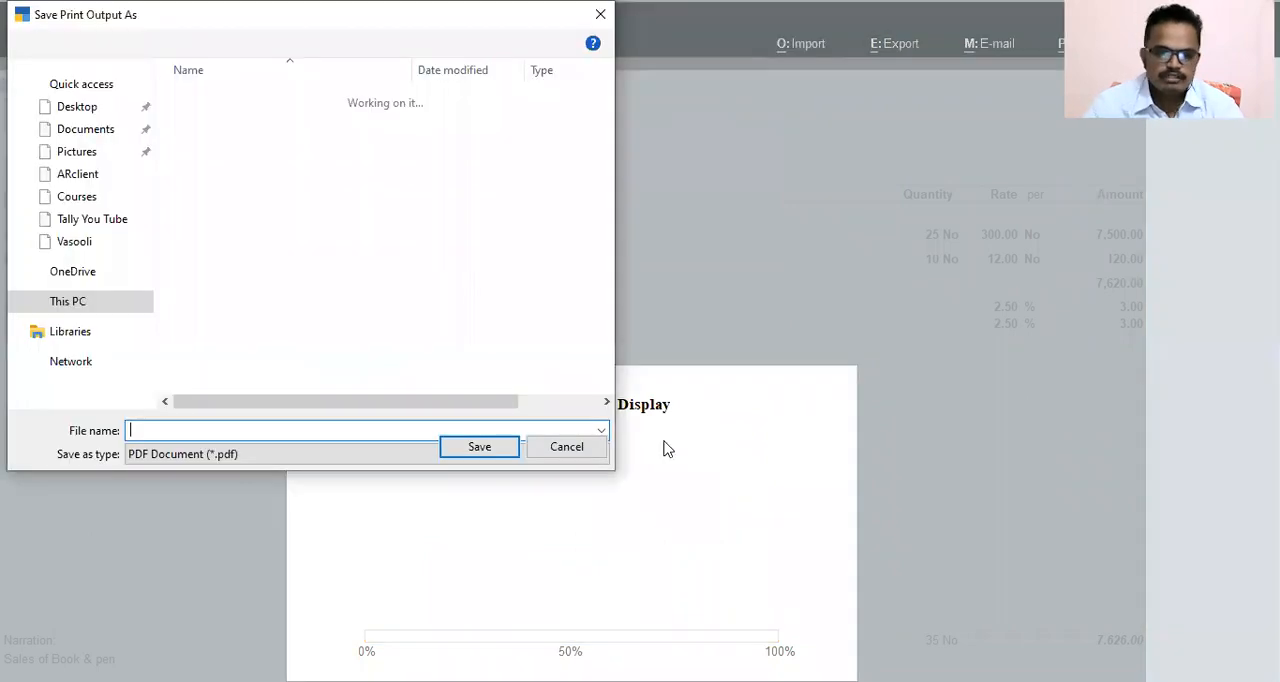
{"action": "type", "text": "Sales"}
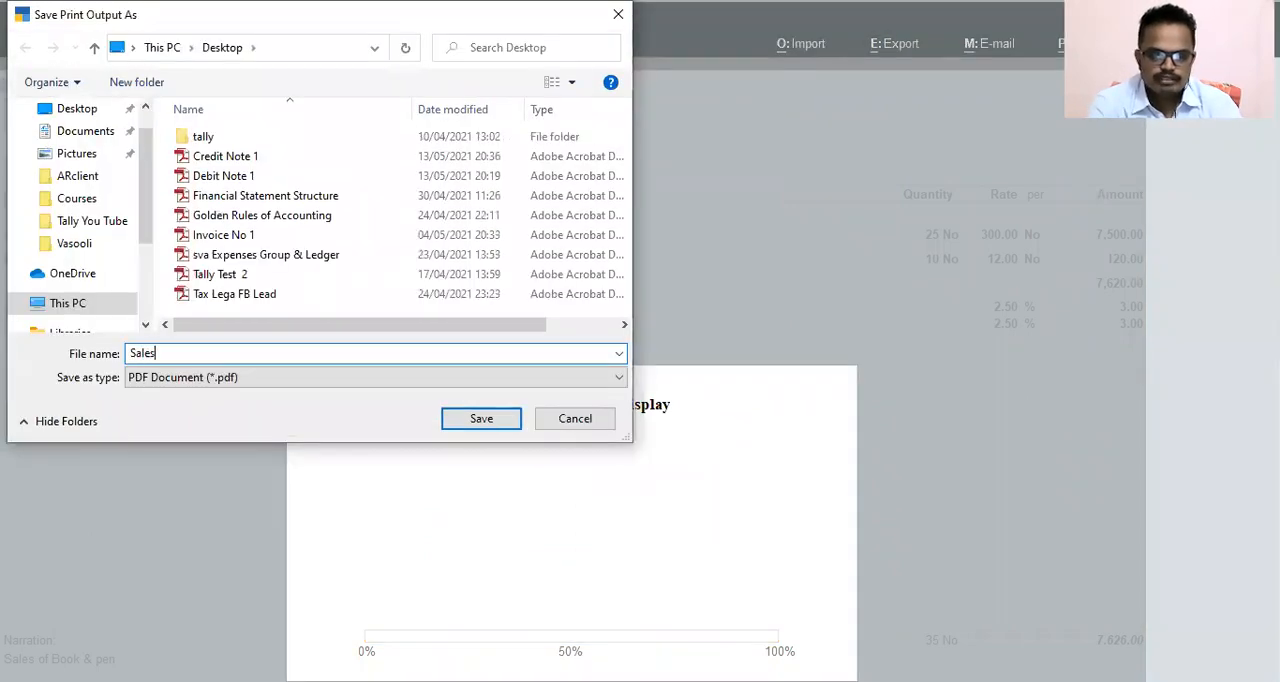
{"action": "type", "text": " Invoice"}
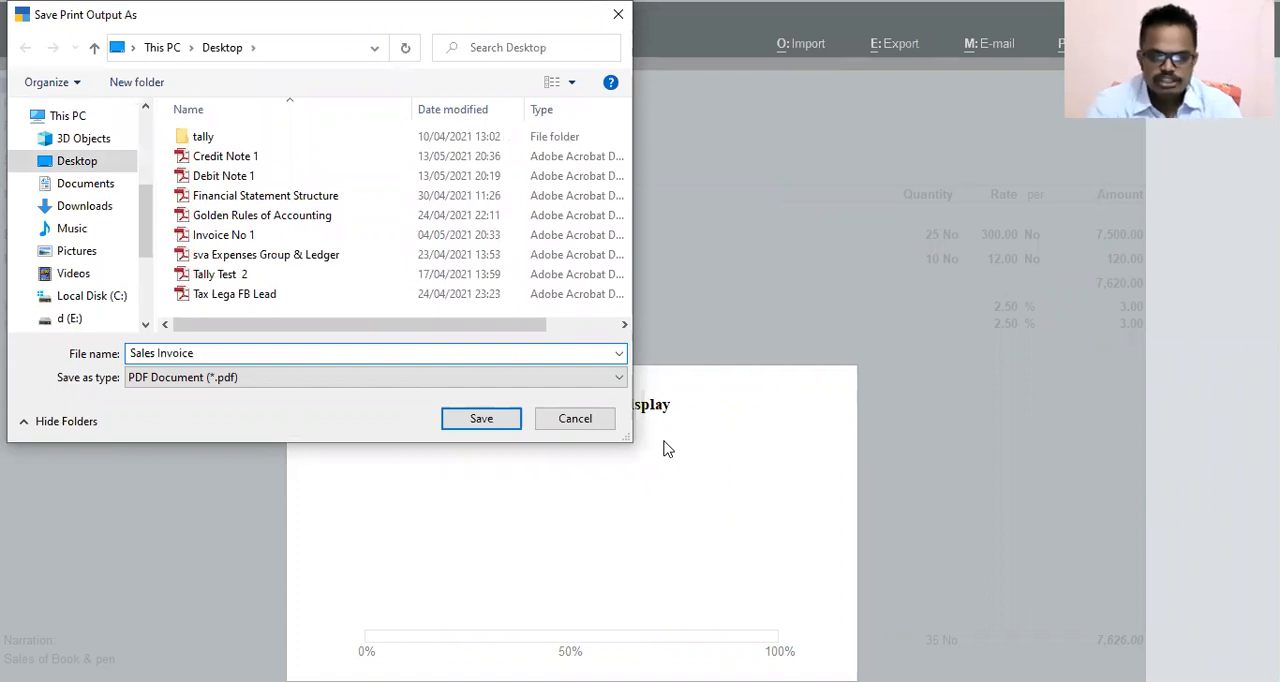
{"action": "key", "text": "Return"}
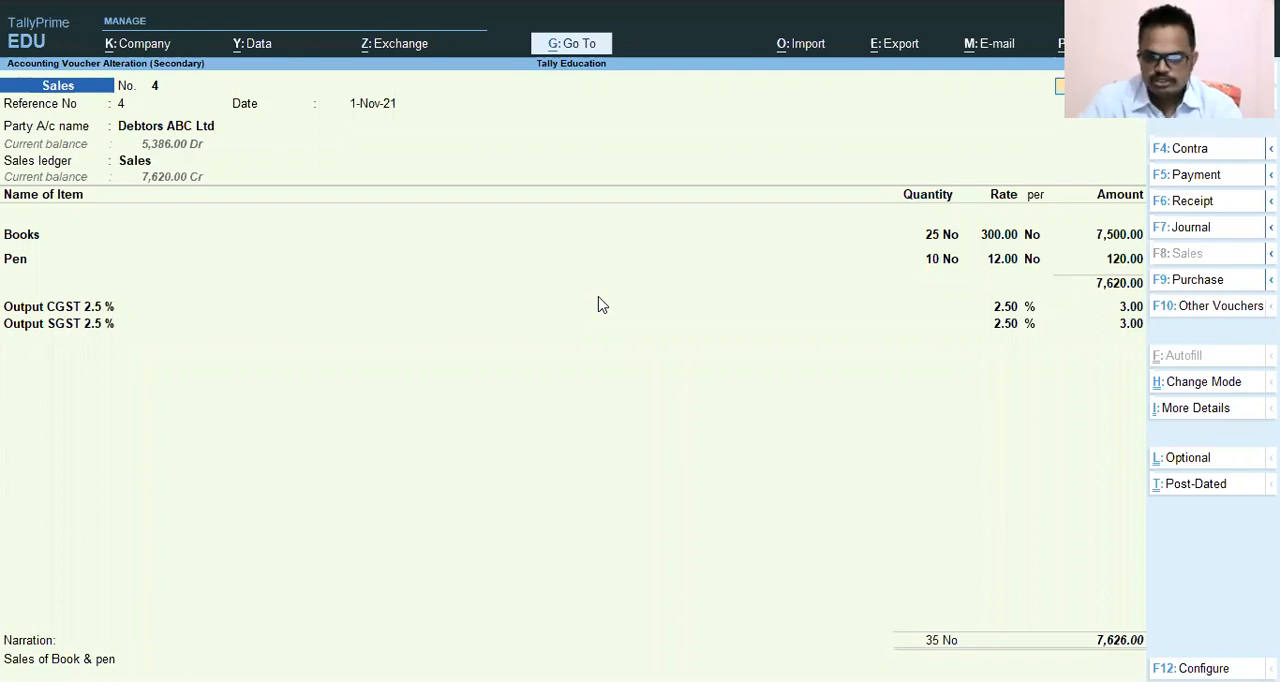
Switch to Adobe Reader and examine the Sales Invoice PDF's party details, items, output taxes and total.
{"action": "key", "text": "alt+Tab"}
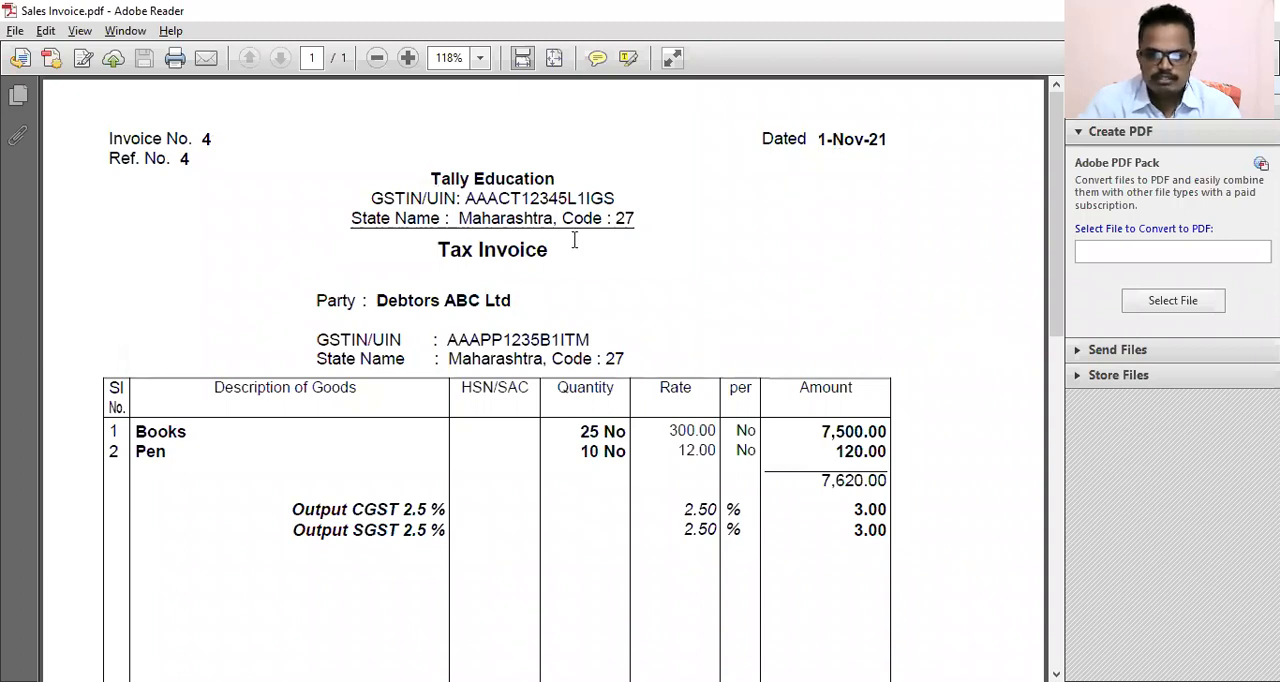
{"action": "scroll", "coordinate": [565, 238], "scroll_direction": "down", "scroll_amount": 2}
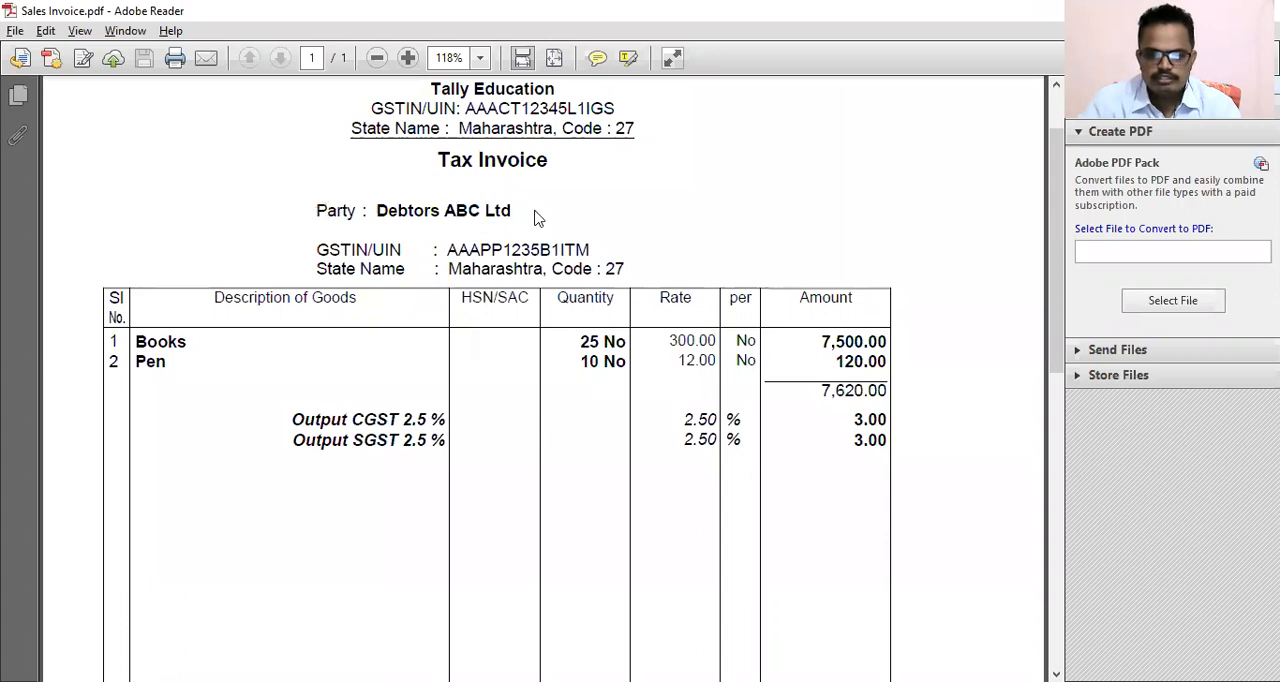
{"action": "scroll", "coordinate": [174, 264], "scroll_direction": "down", "scroll_amount": 1}
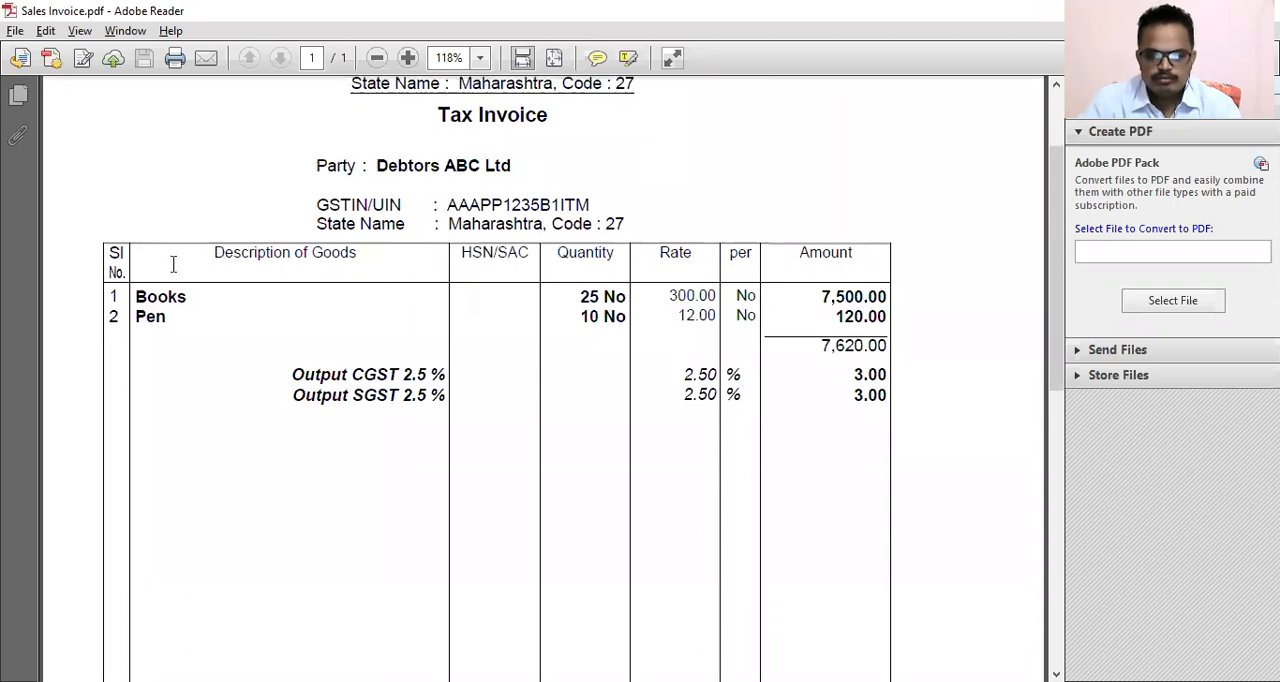
{"action": "scroll", "coordinate": [174, 262], "scroll_direction": "down", "scroll_amount": 1}
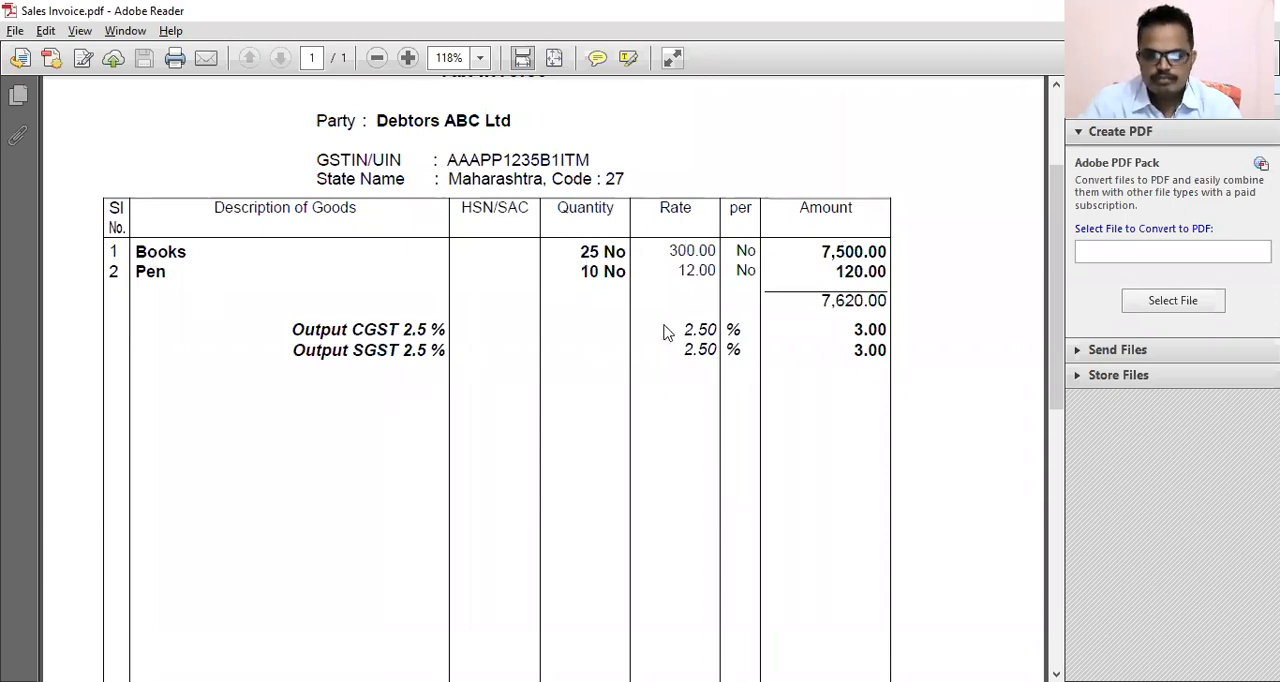
{"action": "scroll", "coordinate": [666, 331], "scroll_direction": "down", "scroll_amount": 2}
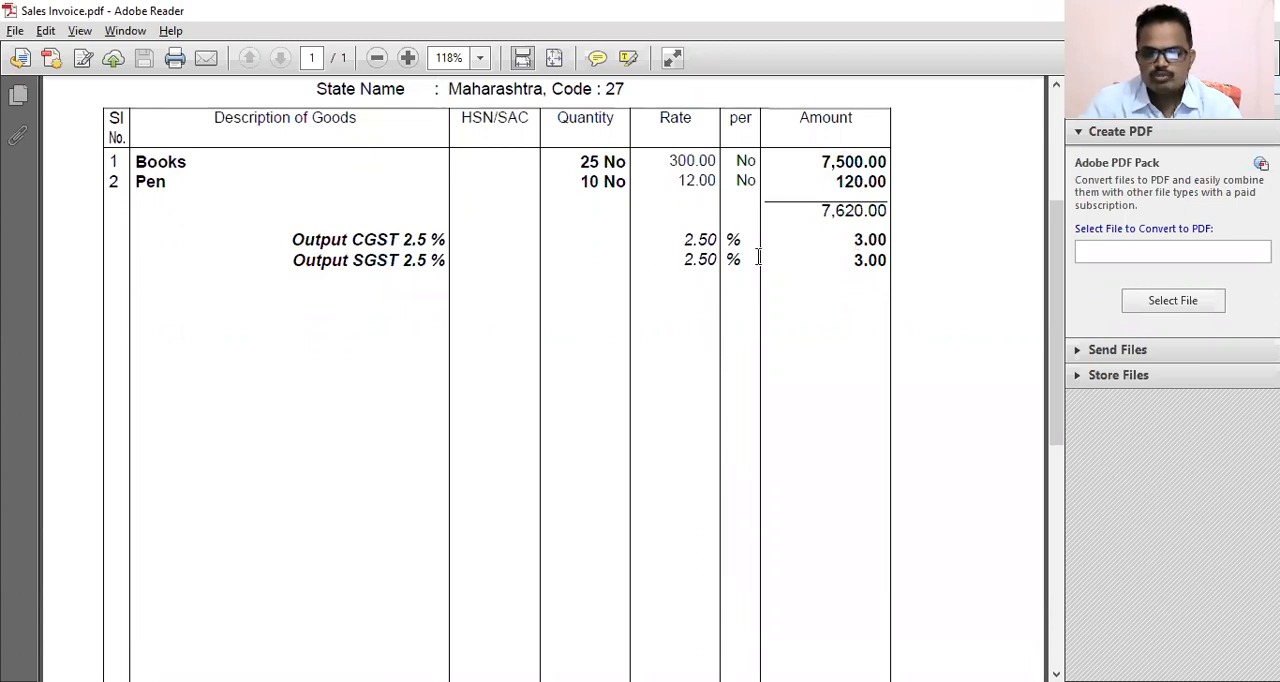
{"action": "scroll", "coordinate": [812, 265], "scroll_direction": "down", "scroll_amount": 5}
{"action": "scroll", "coordinate": [812, 265], "scroll_direction": "down", "scroll_amount": 2}
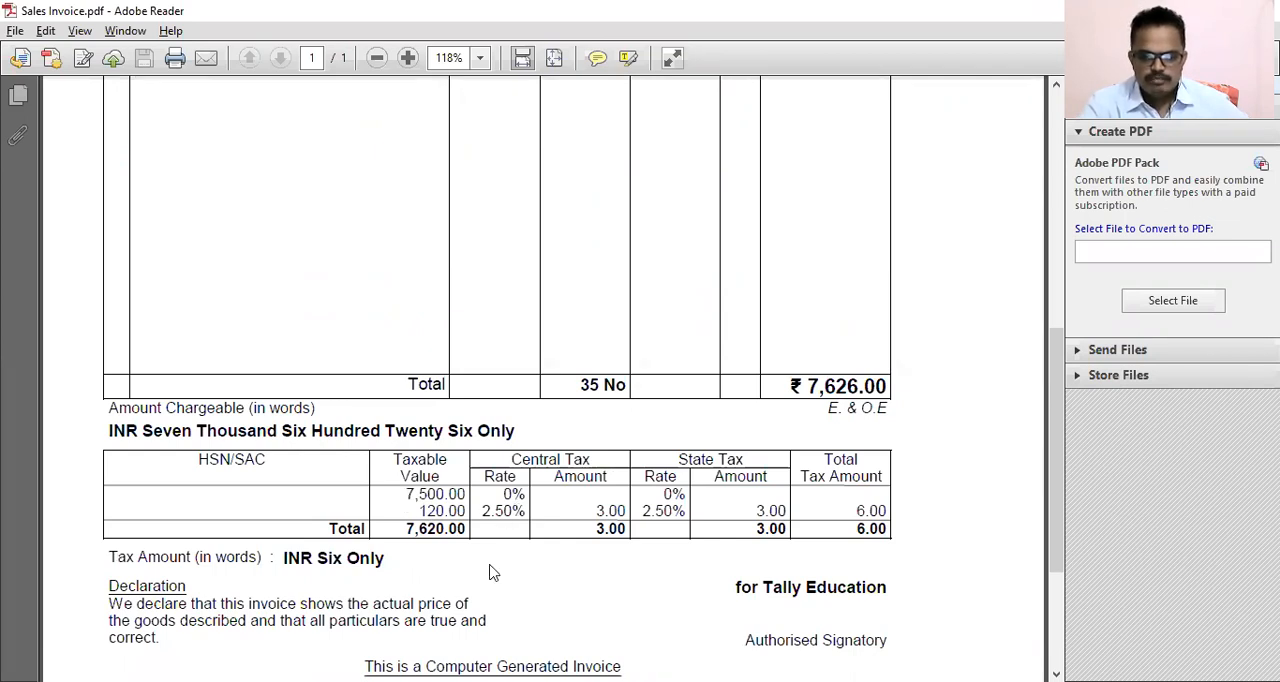
Examine the invoice's central and state tax breakdown for each taxable value, and switch back to TallyPrime.
{"action": "mouse_move", "coordinate": [90, 438]}
{"action": "left_mouse_down"}
{"action": "mouse_move", "coordinate": [256, 526]}
{"action": "mouse_move", "coordinate": [901, 537]}
{"action": "left_mouse_up"}
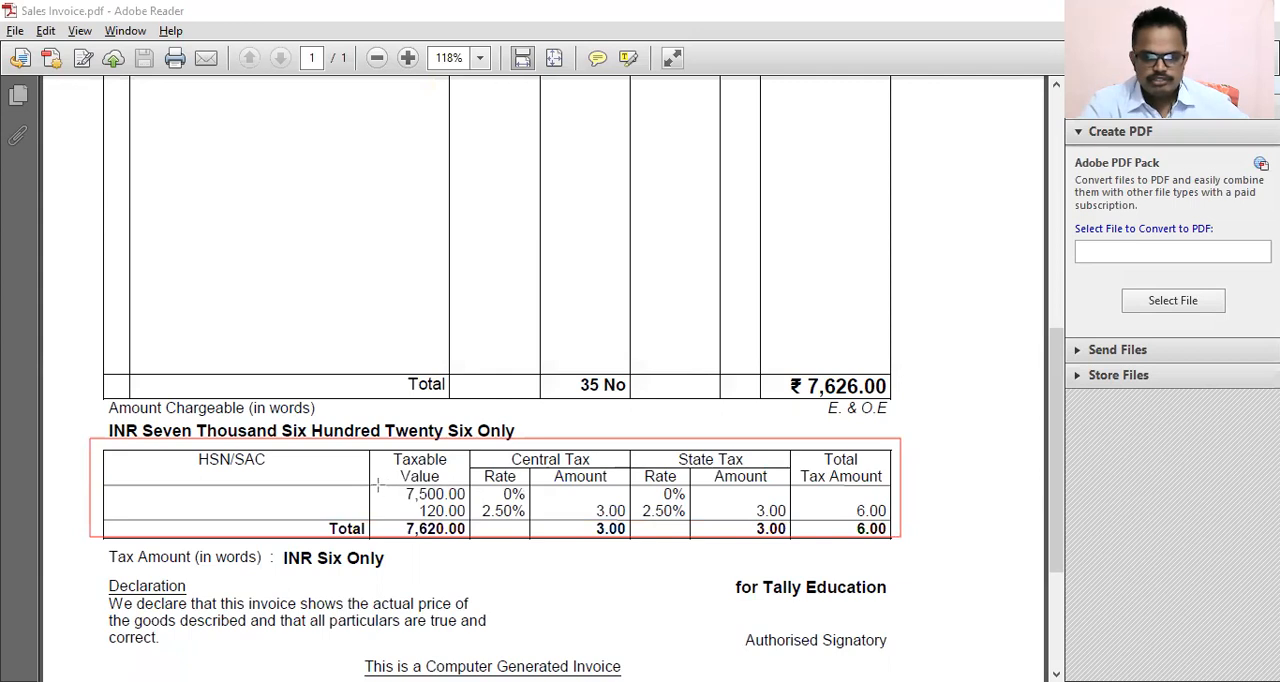
{"action": "left_click_drag", "start_coordinate": [378, 485], "coordinate": [900, 502]}
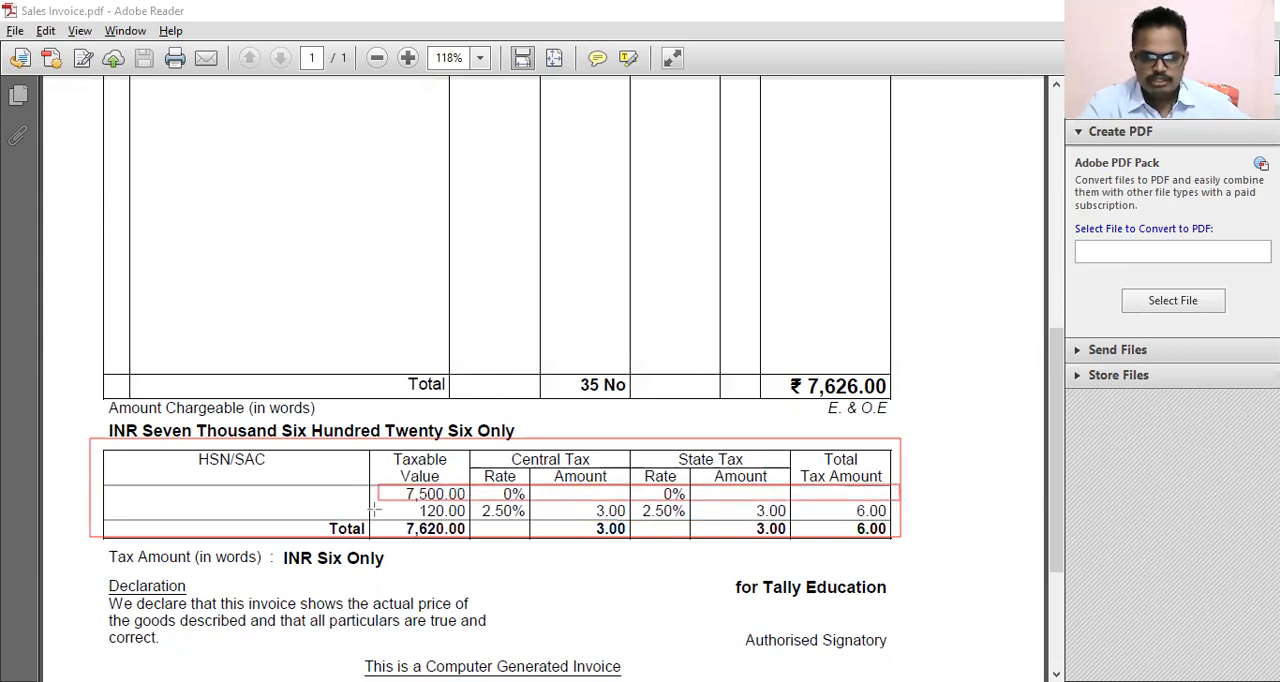
{"action": "mouse_move", "coordinate": [378, 503]}
{"action": "left_mouse_down"}
{"action": "mouse_move", "coordinate": [540, 522]}
{"action": "mouse_move", "coordinate": [897, 521]}
{"action": "left_mouse_up"}
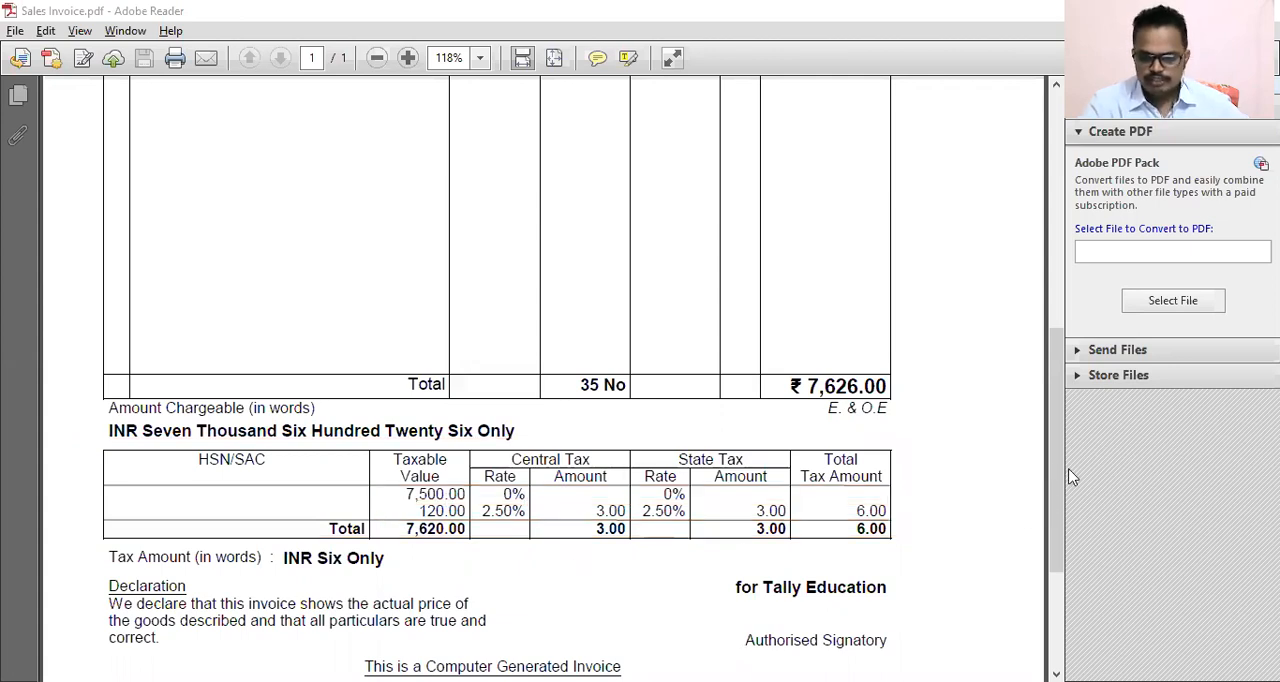
{"action": "scroll", "coordinate": [840, 460], "scroll_direction": "up", "scroll_amount": 10}
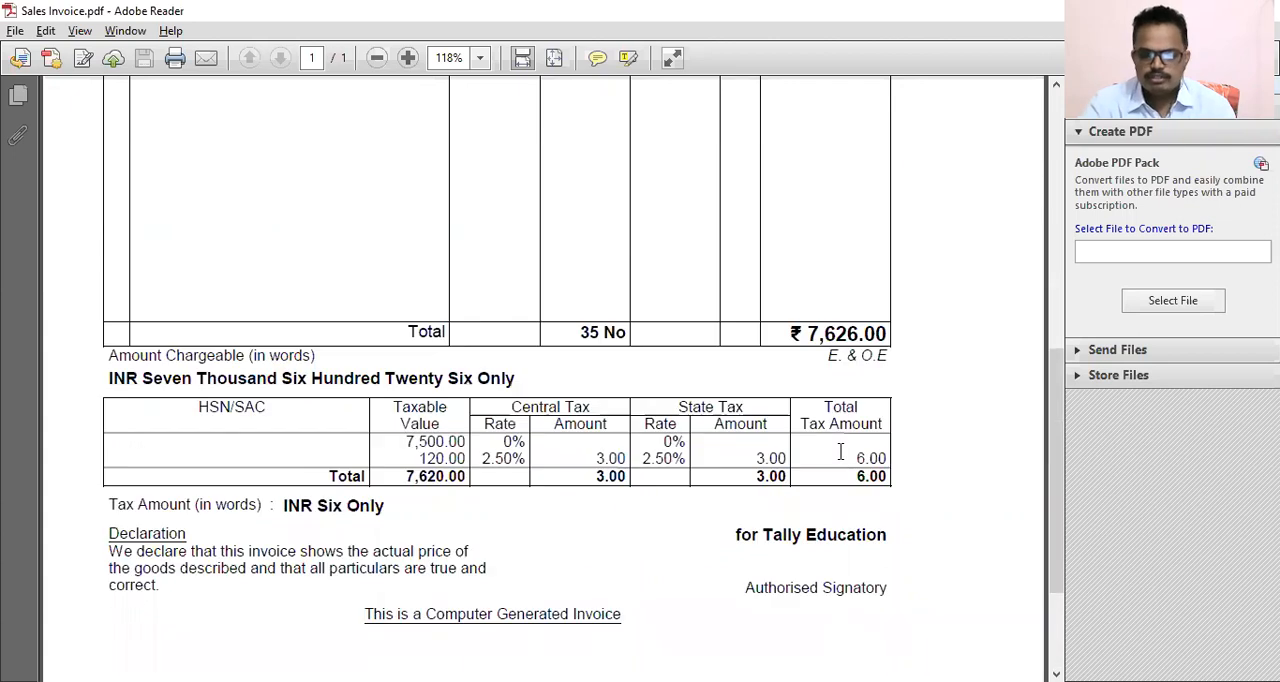
{"action": "scroll", "coordinate": [840, 460], "scroll_direction": "down", "scroll_amount": 2}
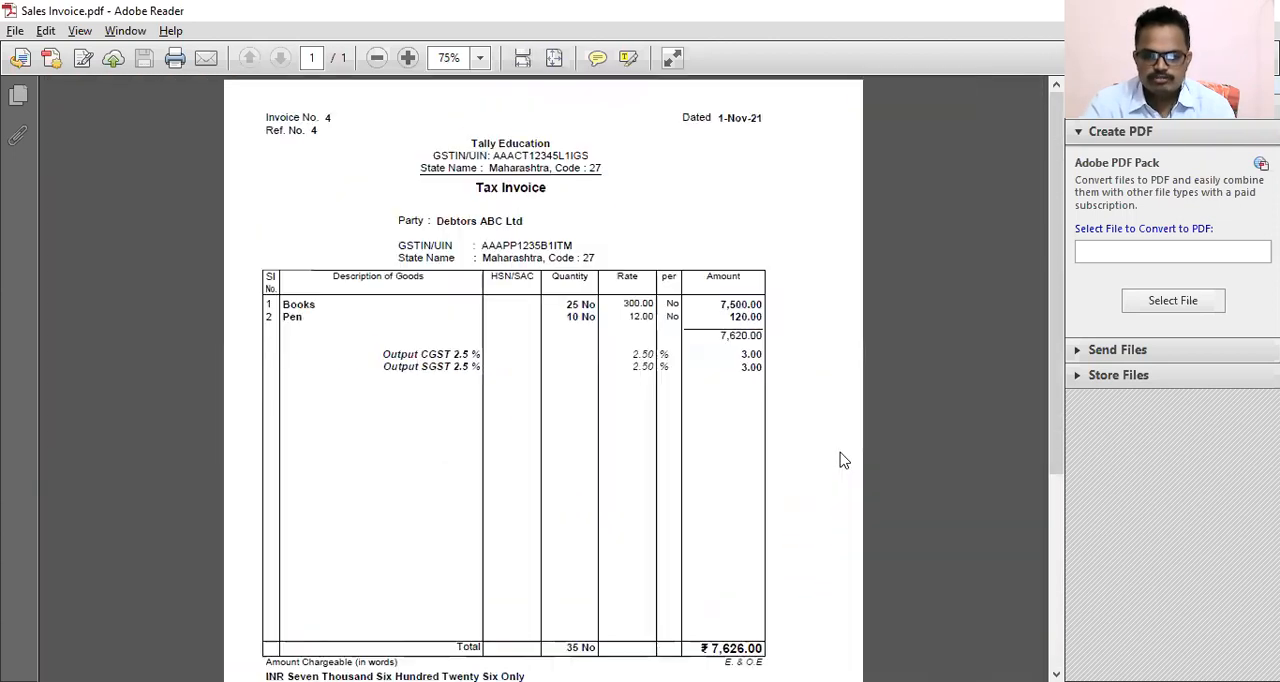
{"action": "scroll", "coordinate": [773, 441], "scroll_direction": "down", "scroll_amount": 2}
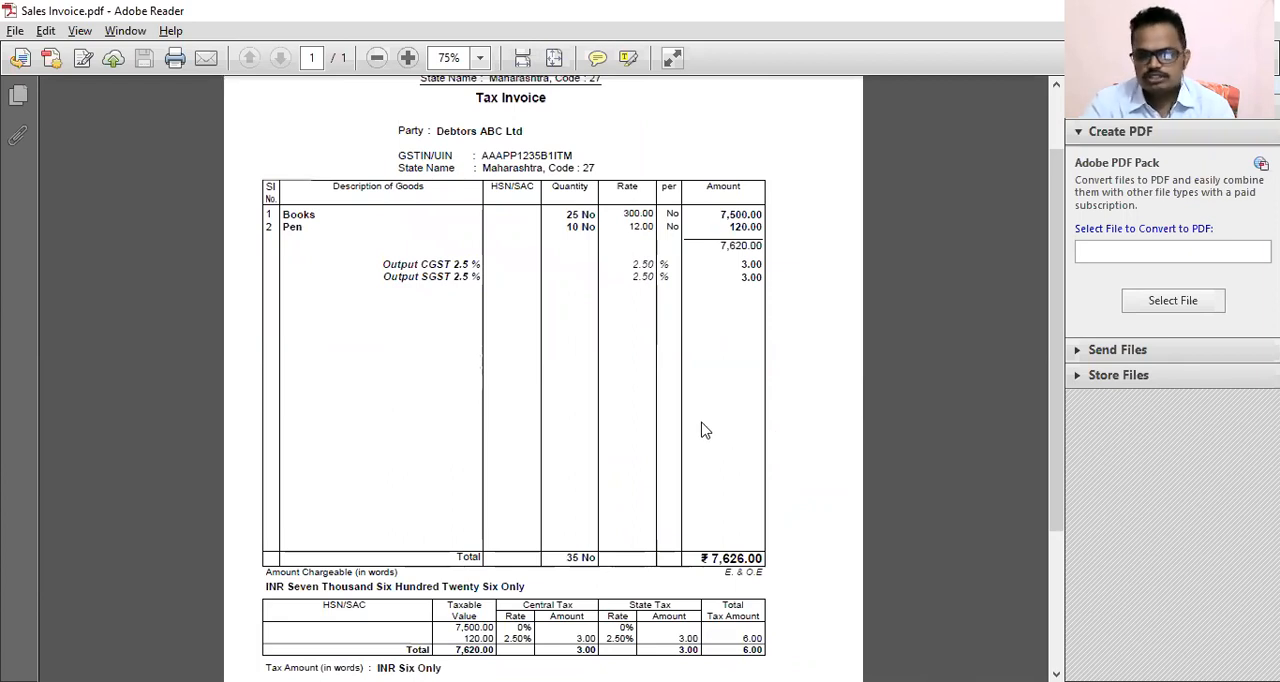
{"action": "scroll", "coordinate": [701, 430], "scroll_direction": "down", "scroll_amount": 4}
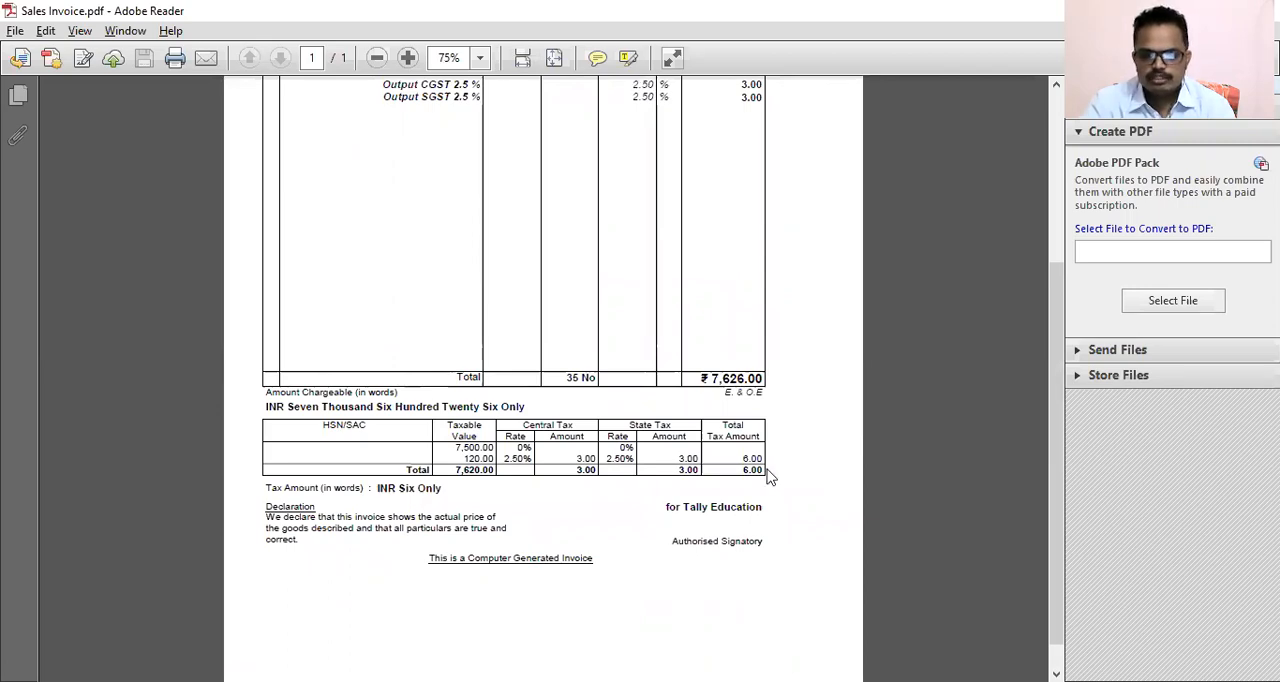
{"action": "key", "text": "alt+Tab"}
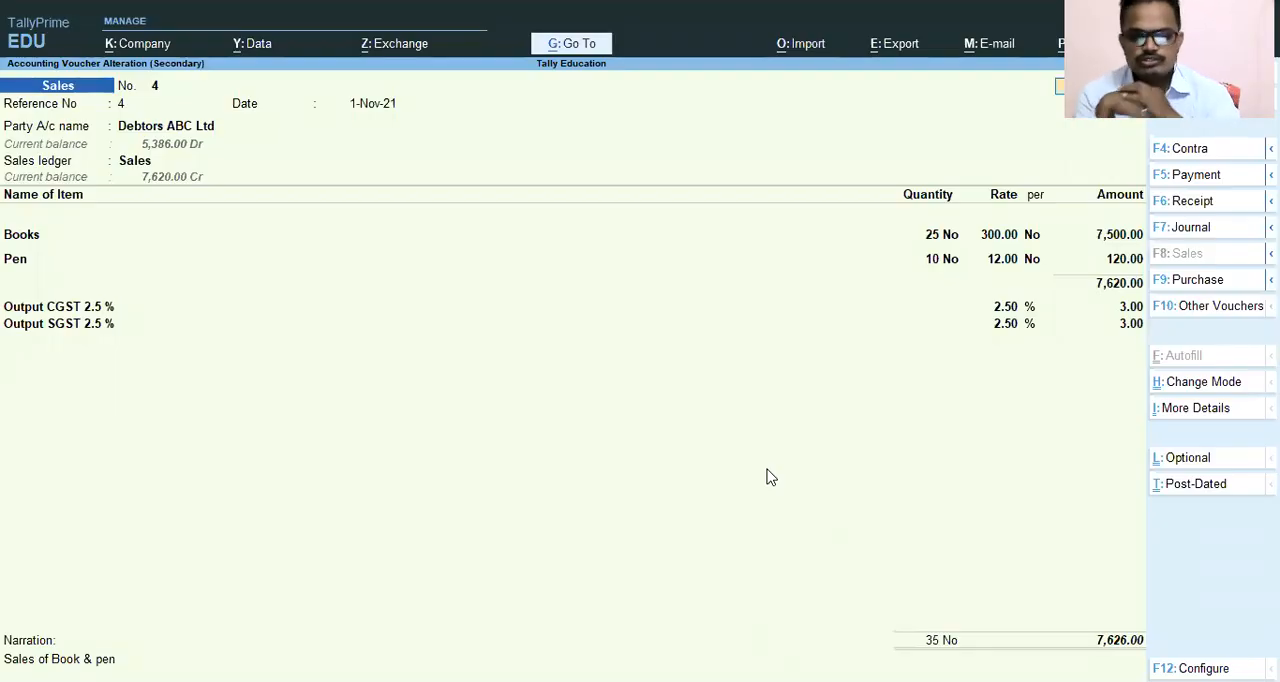